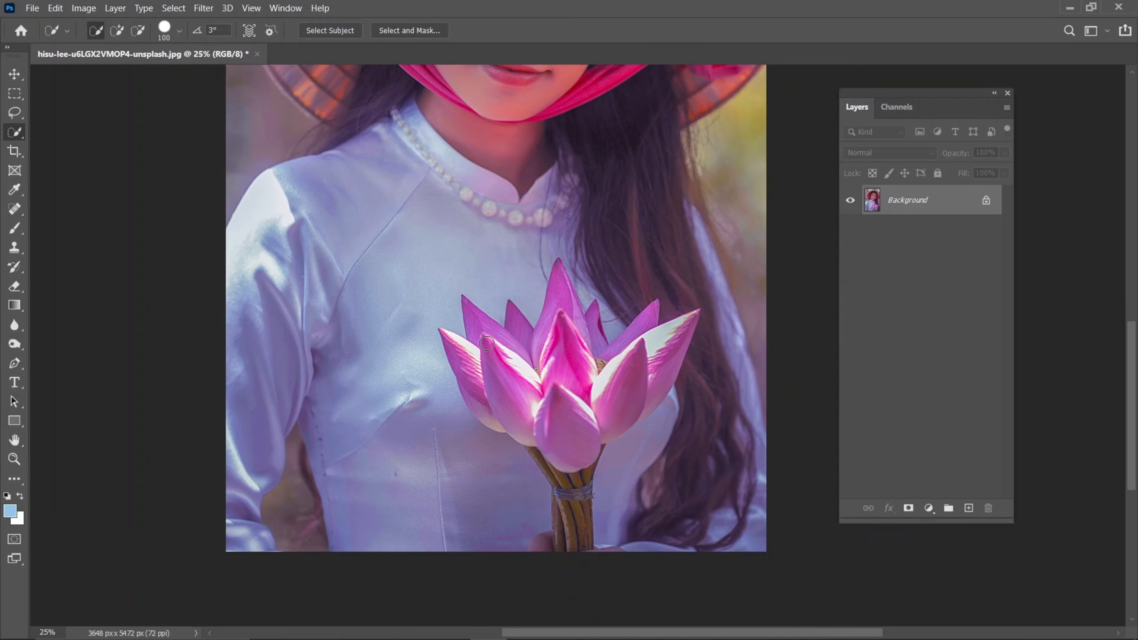
- Use Quick Selection to select the lotus flower together with its bundle of stems
mouse_move(449, 352)
left_mouse_down()
mouse_move(537, 371)
mouse_move(614, 372)
mouse_move(645, 347)
mouse_move(646, 327)
mouse_move(656, 368)
left_mouse_up()
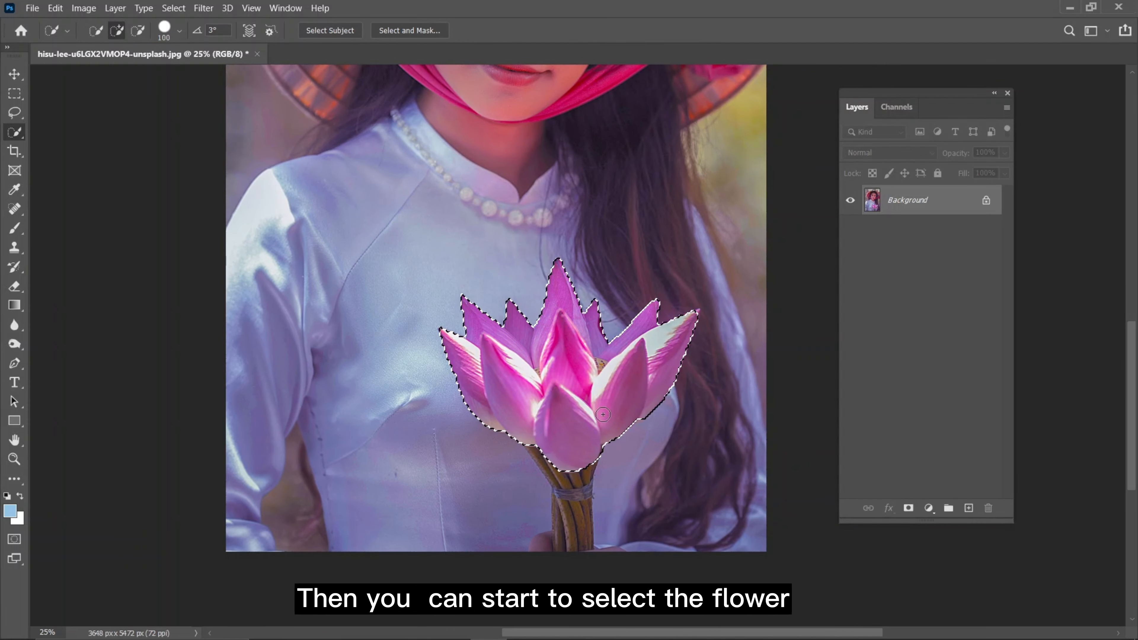
left_click_drag(576, 477, 574, 493)
left_click_drag(570, 537, 562, 515)
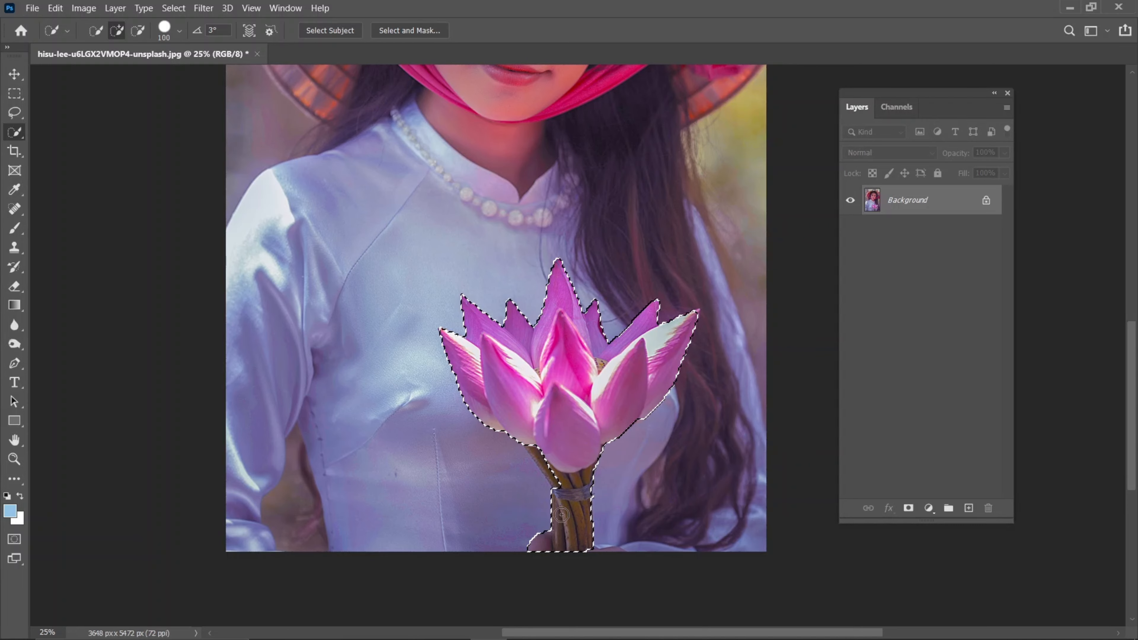
left_click(551, 467)
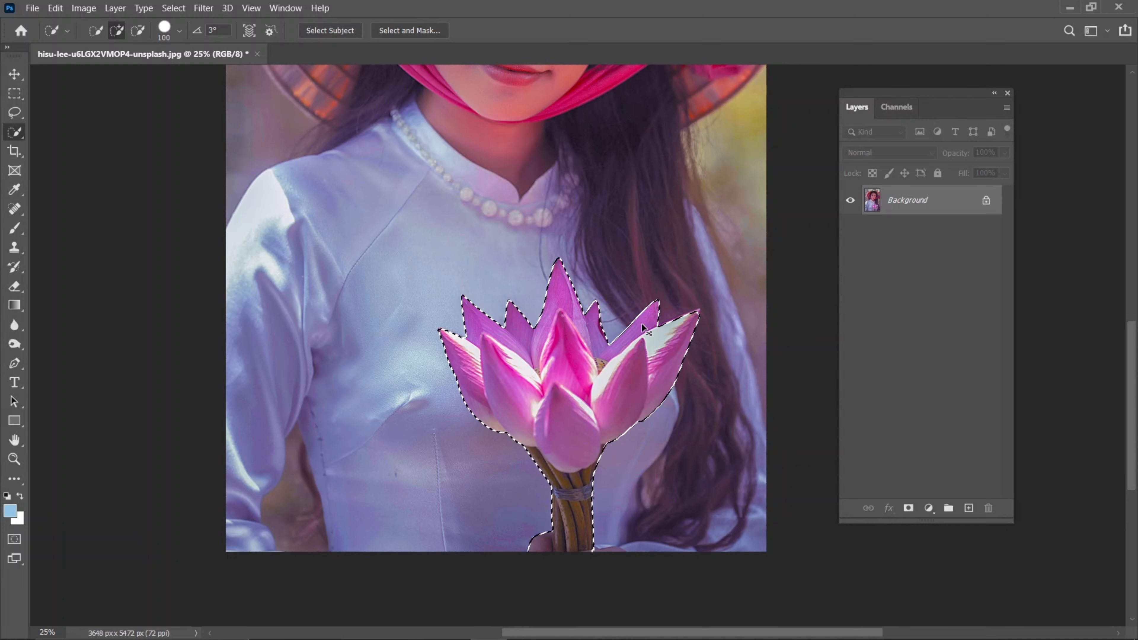
- Reduce the selection brush size to 60 and subtract the fingers beside the stems from the flower selection
key("ctrl+plus")
key("bracketleft")
key("bracketleft")
key("bracketleft")
key("bracketleft")
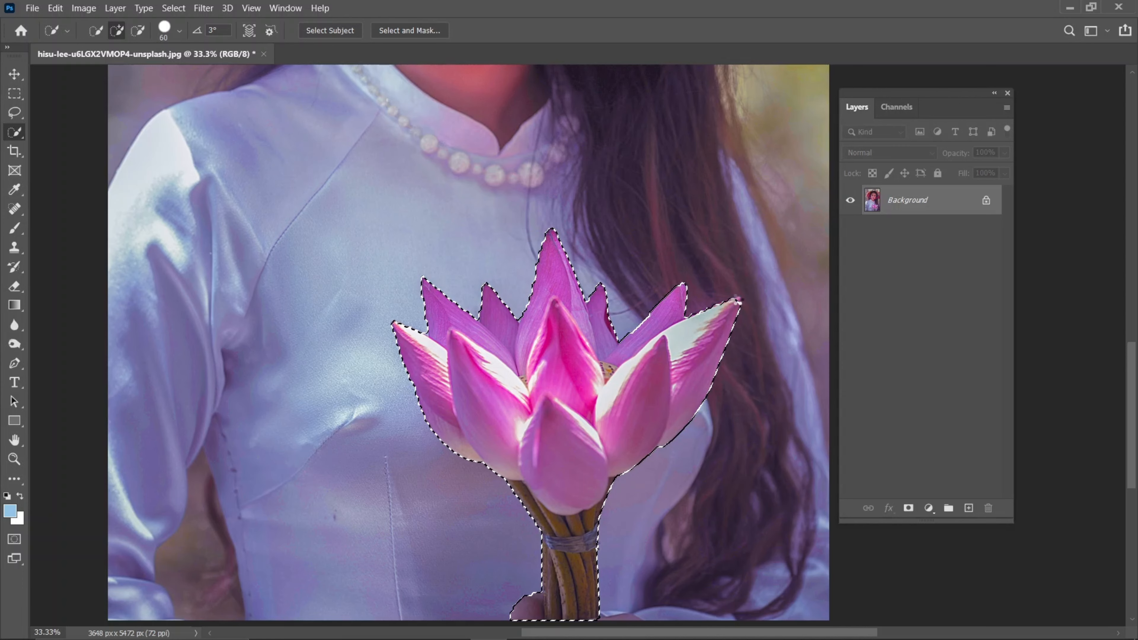
key("alt")
left_click_drag(464, 552, 455, 346)
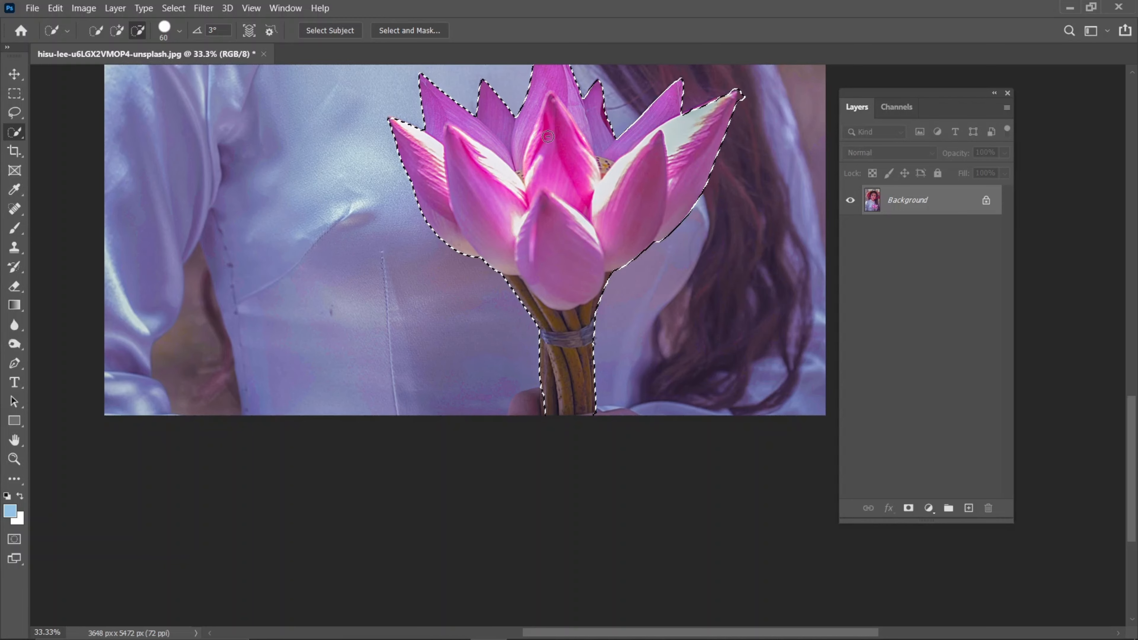
- Touch up the edges of the flower selection, subtracting spill and adding missed parts of the petals
left_click(116, 32)
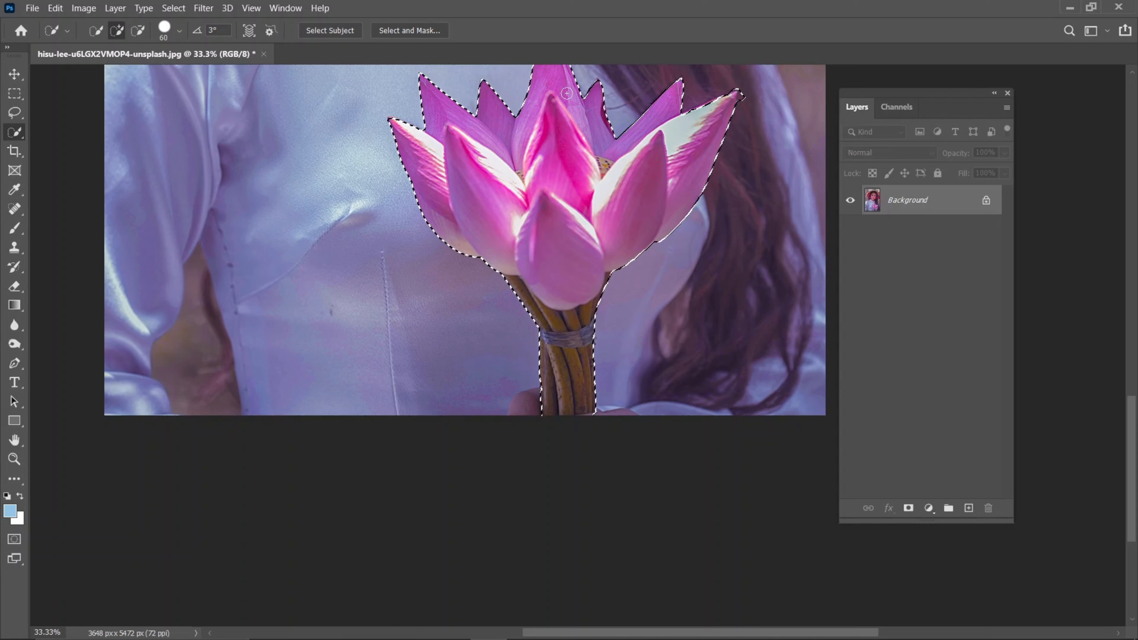
left_click(145, 30)
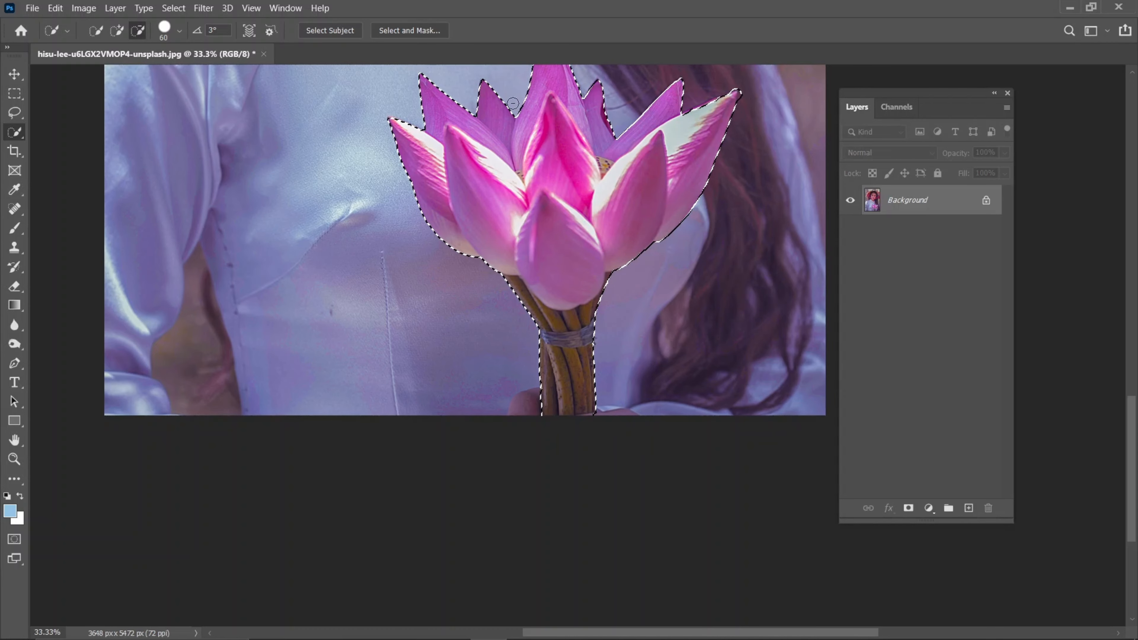
left_click(117, 30)
left_click(695, 114)
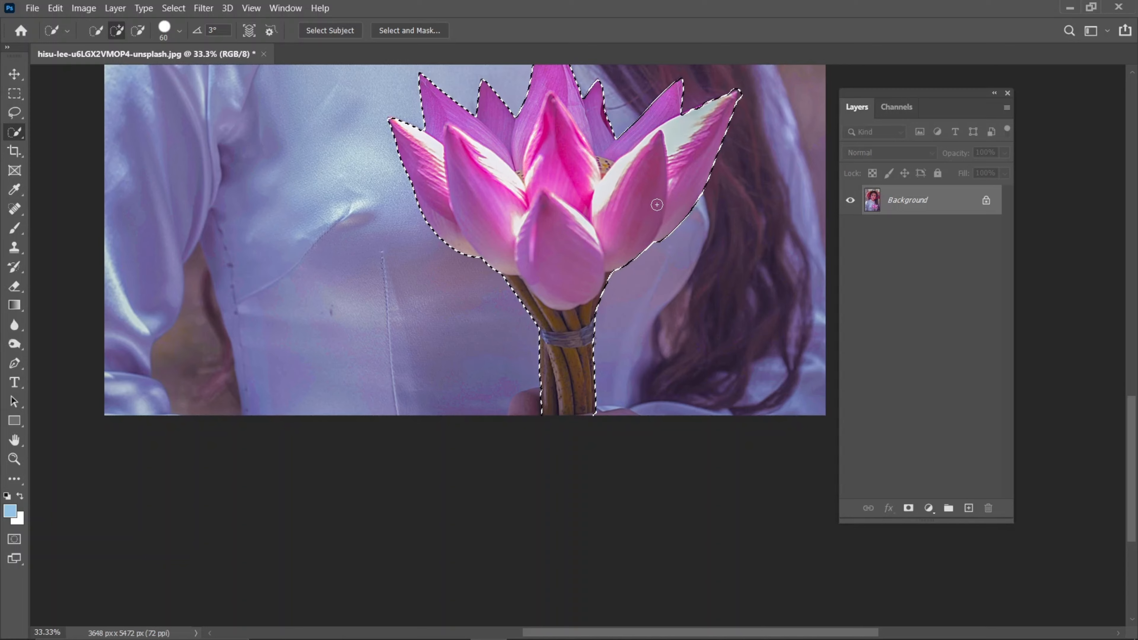
- Copy the selected flower onto its own new layer
key("ctrl+minus")
key("ctrl+minus")
key("ctrl+plus")
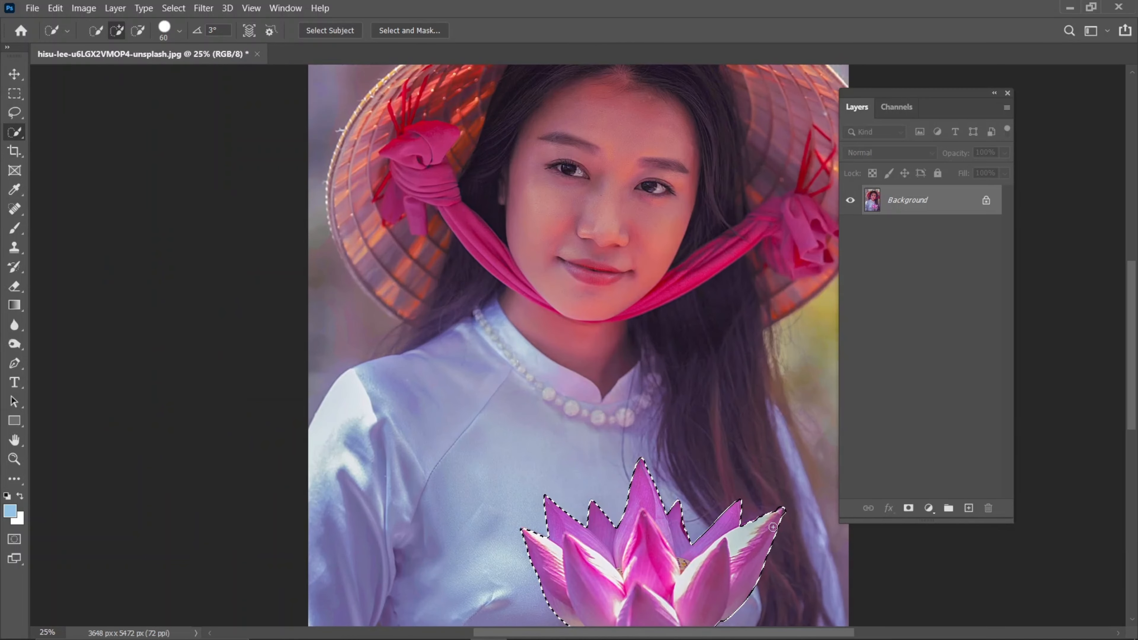
key("ctrl+minus")
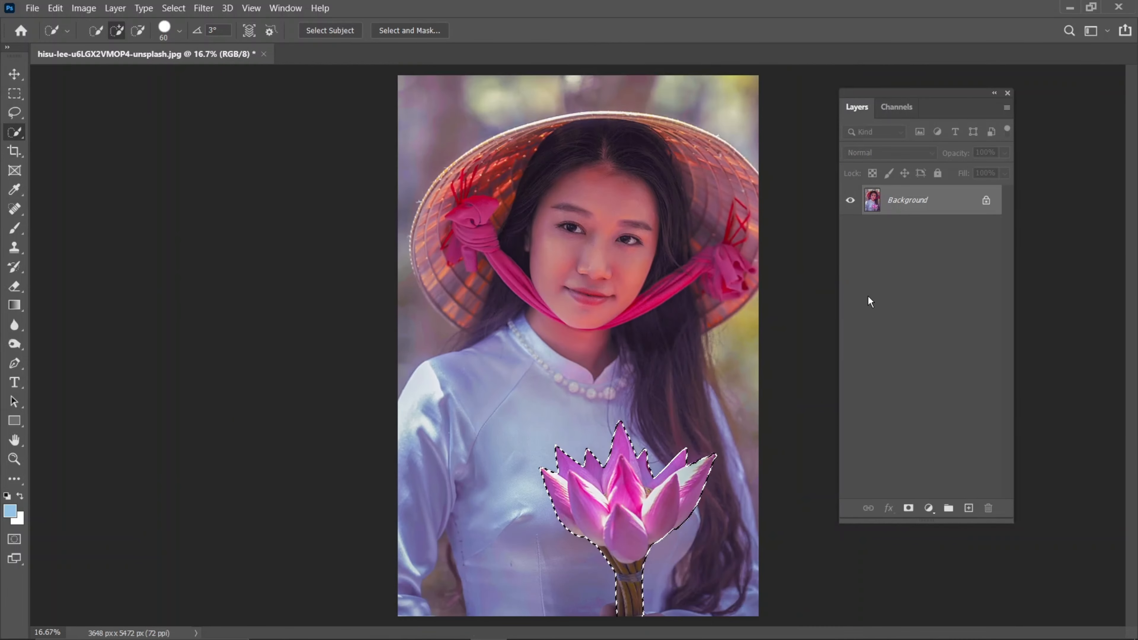
key("ctrl+j")
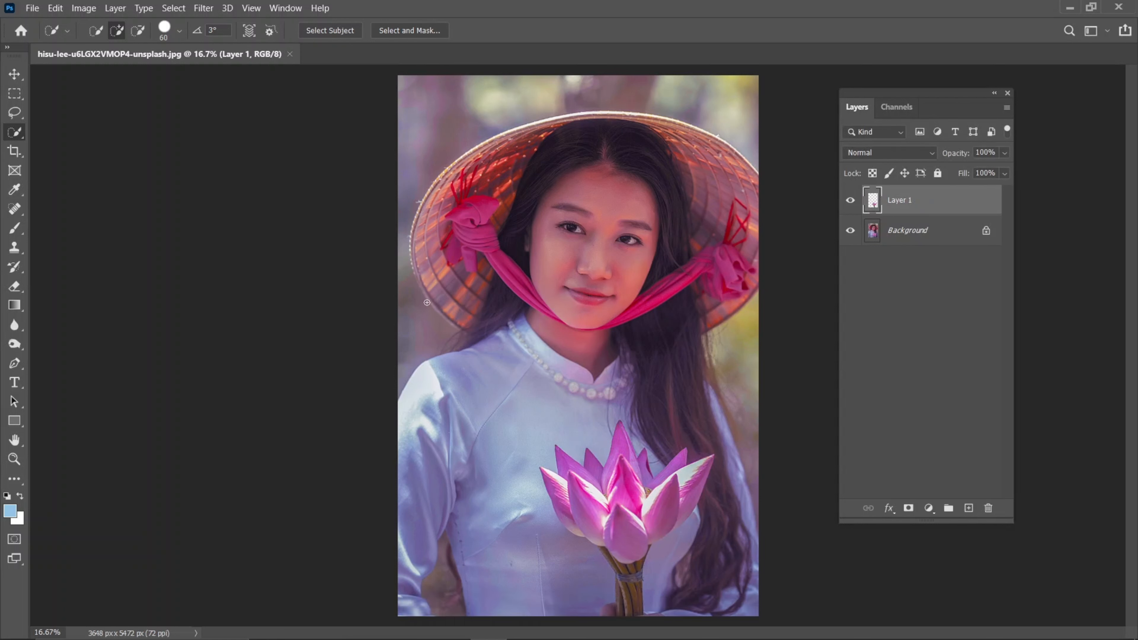
- On the Background layer, quick-select the woman with her hat, hair and dress
left_click(921, 239)
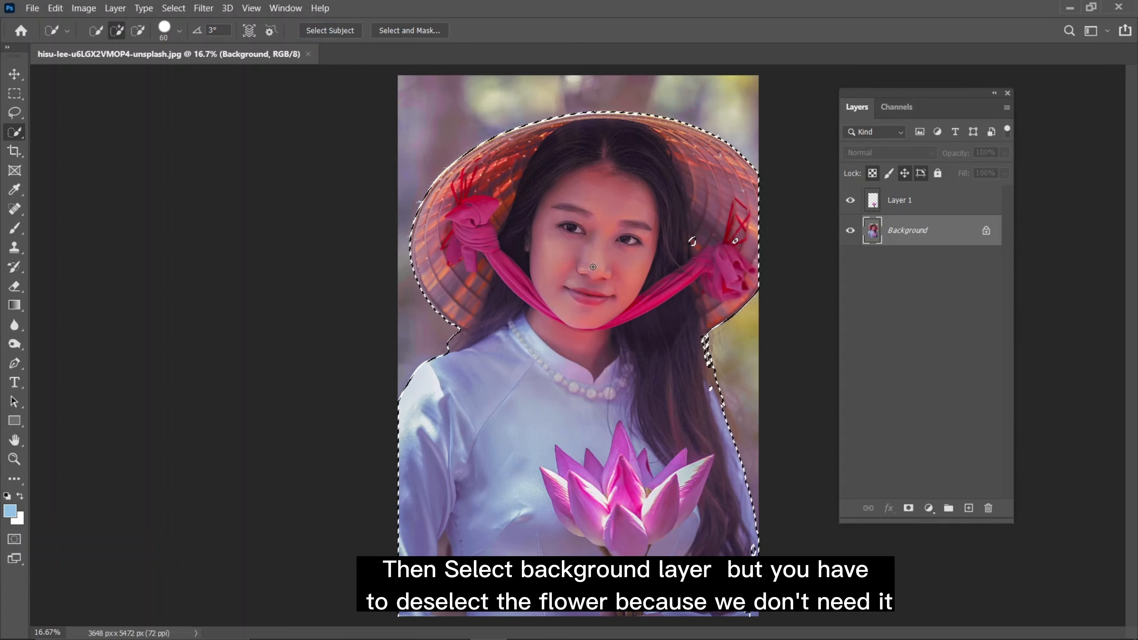
key("ctrl+plus")
key("ctrl+plus")
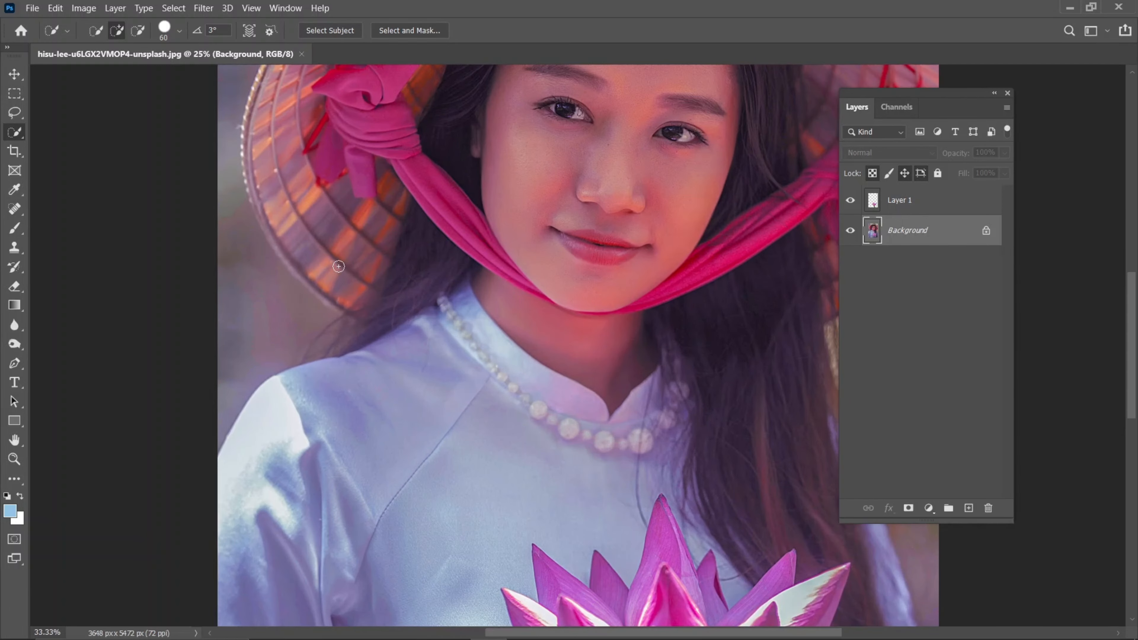
left_click_drag(290, 251, 248, 94)
key("alt")
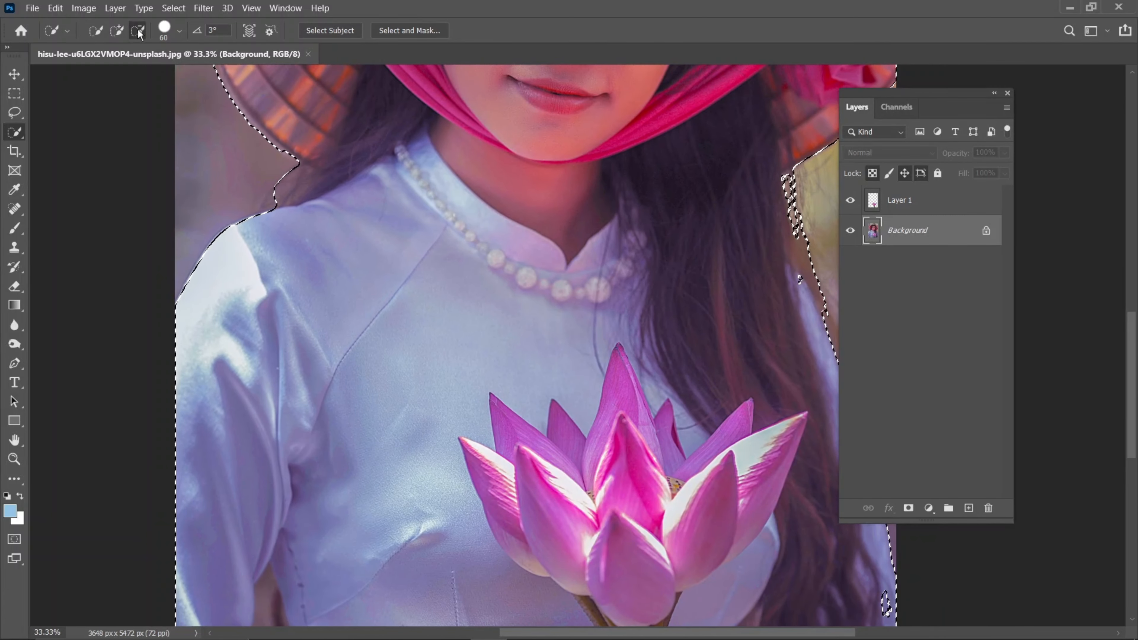
mouse_move(508, 399)
left_mouse_down()
mouse_move(470, 401)
mouse_move(480, 393)
mouse_move(502, 410)
left_mouse_up()
left_click_drag(311, 176, 337, 305)
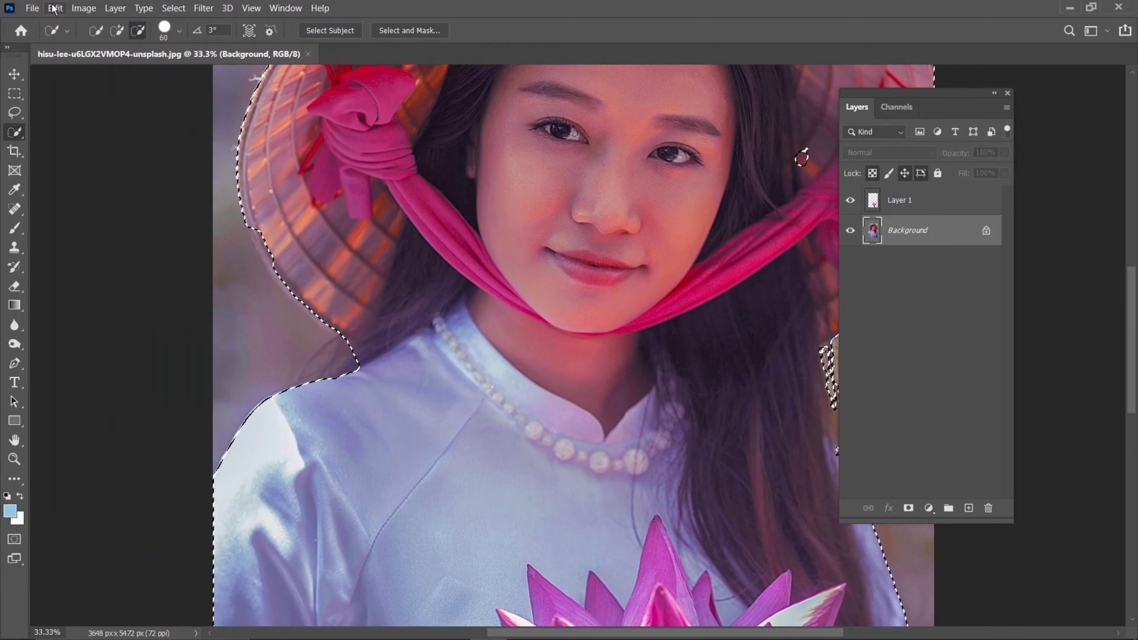
- Refine the selection along the left hat brim and shoulder, removing background spill and adding missed brim areas
left_click(115, 32)
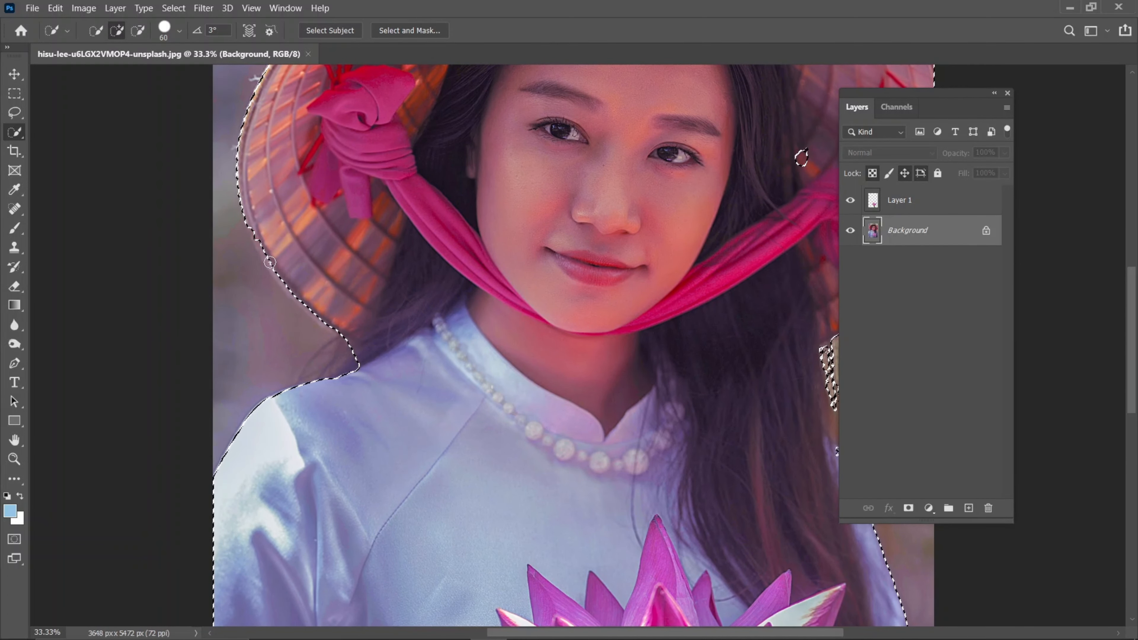
left_click(138, 30)
left_click_drag(225, 184, 222, 288)
left_click_drag(337, 307, 330, 263)
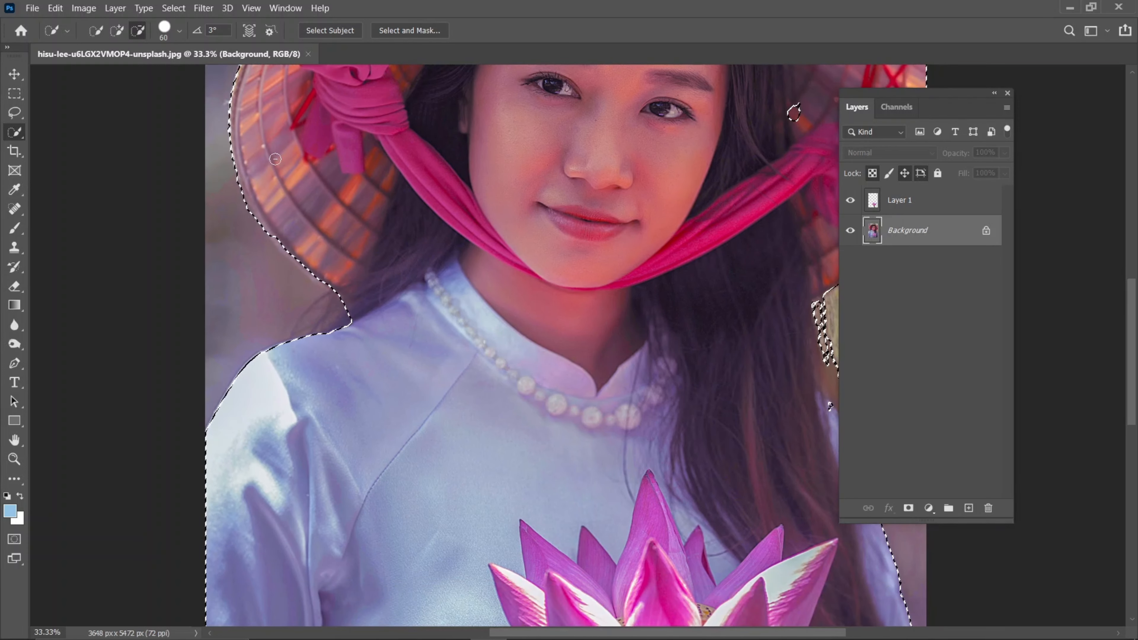
left_click(117, 31)
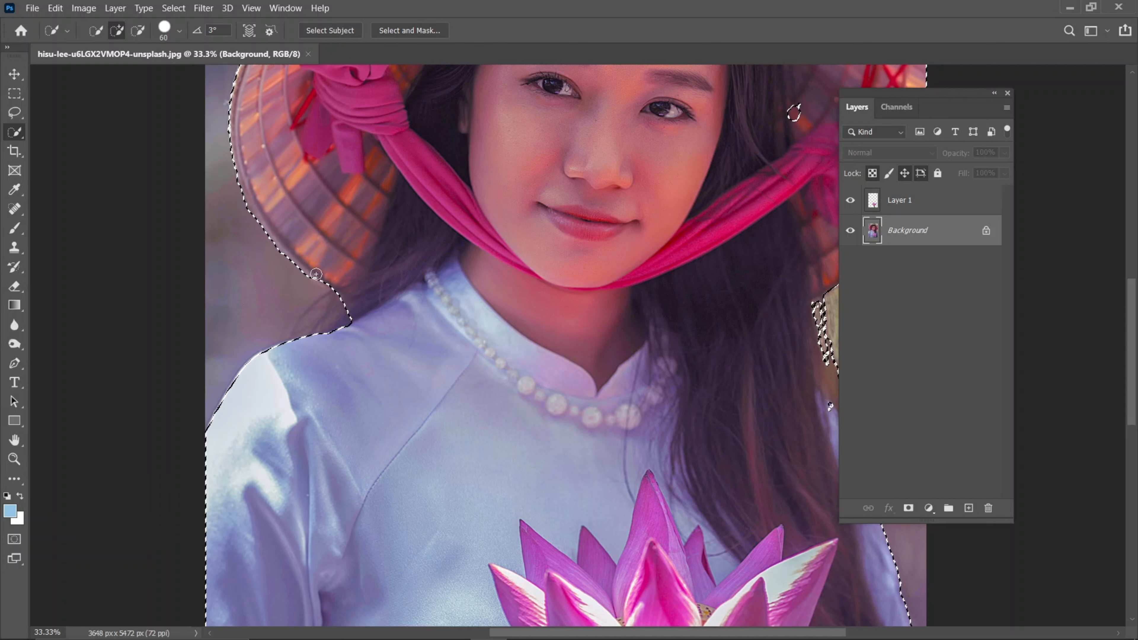
left_click_drag(334, 284, 339, 293)
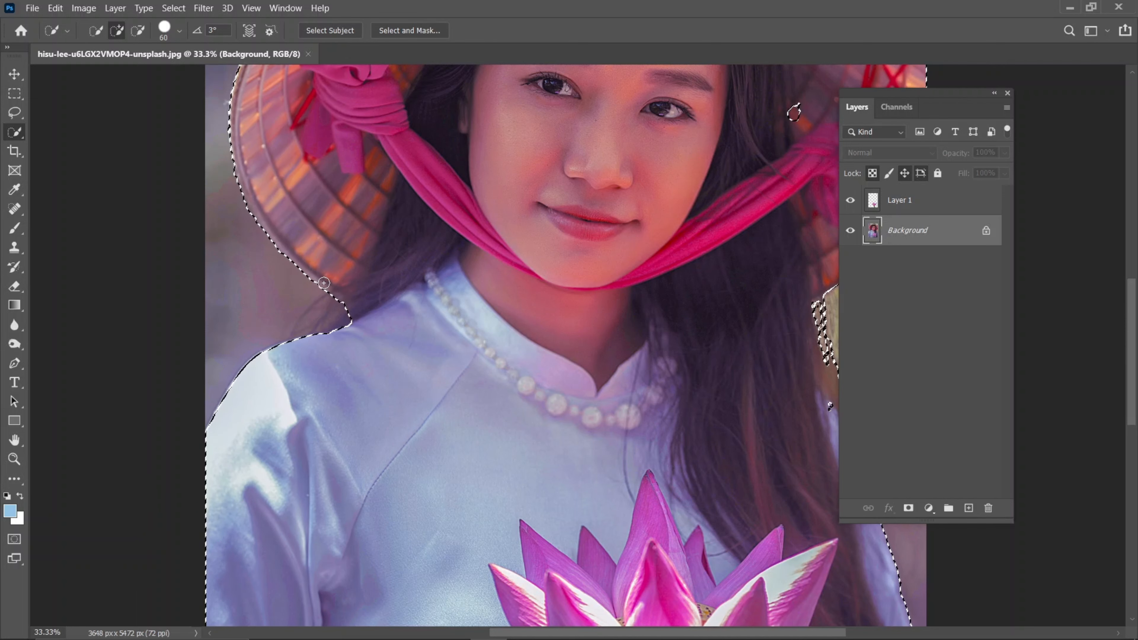
- Add the hair and sleeve near the photo's right edge to the woman's selection
left_click_drag(246, 151, 243, 308)
mouse_move(457, 188)
left_mouse_down()
mouse_move(271, 226)
mouse_move(241, 119)
left_mouse_up()
left_click_drag(515, 367, 448, 165)
mouse_move(509, 196)
left_mouse_down()
mouse_move(572, 379)
mouse_move(568, 343)
mouse_move(594, 393)
mouse_move(553, 232)
left_mouse_up()
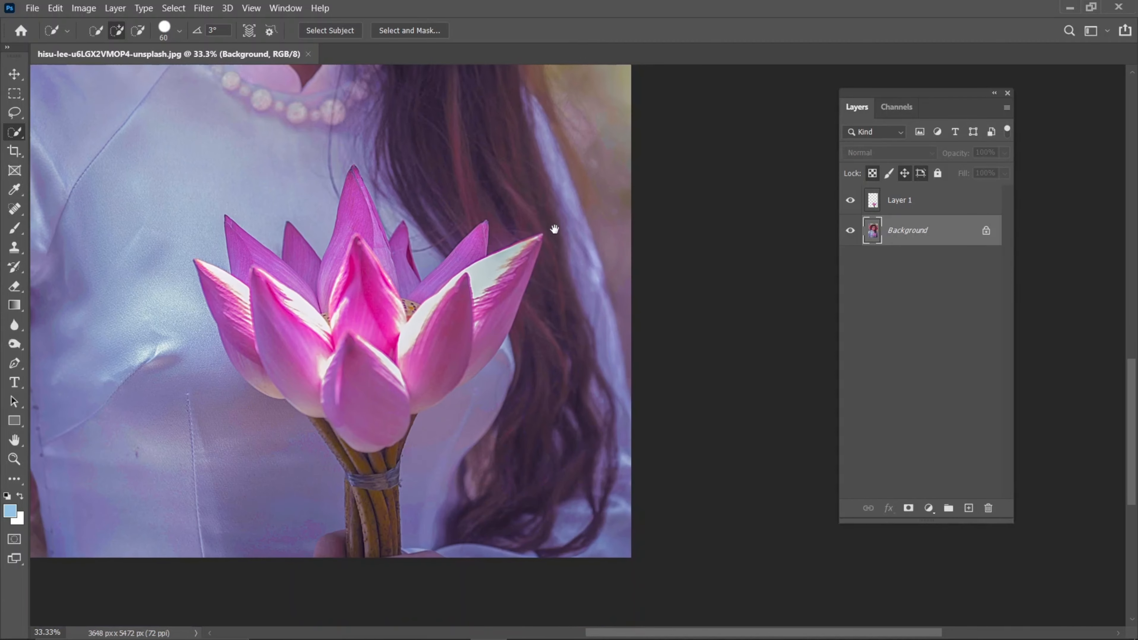
left_click_drag(594, 434, 601, 502)
left_click_drag(569, 177, 582, 446)
mouse_move(558, 124)
left_mouse_down()
mouse_move(550, 195)
mouse_move(567, 142)
left_mouse_up()
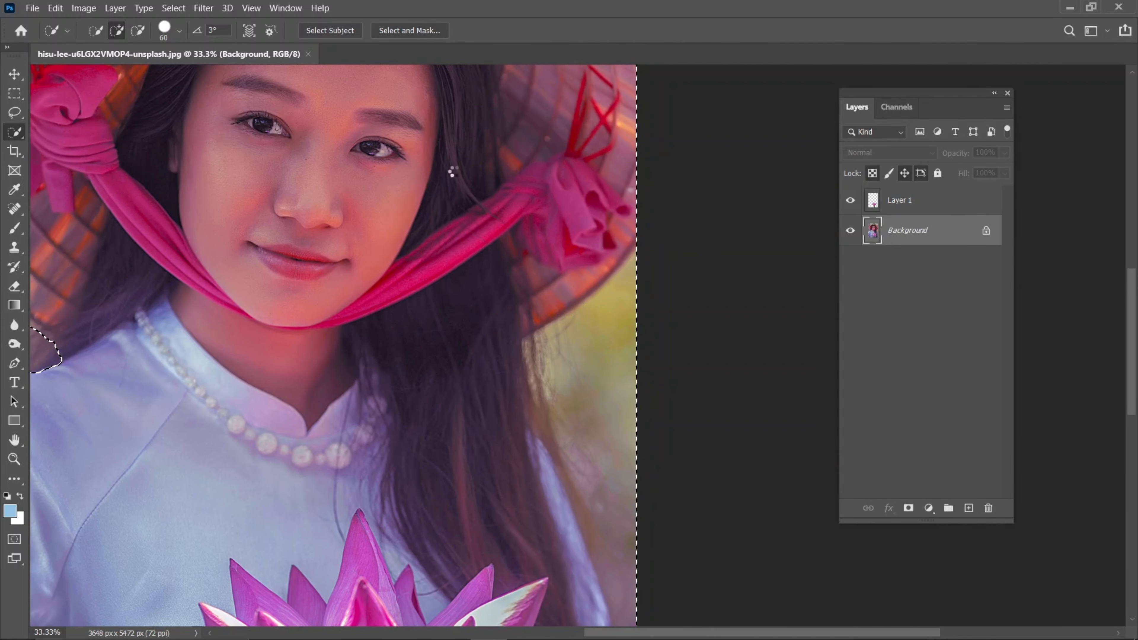
- Subtract the blurred background beside the right hat brim, hair and sleeve, and add back the missed sleeve edge
left_click(143, 7)
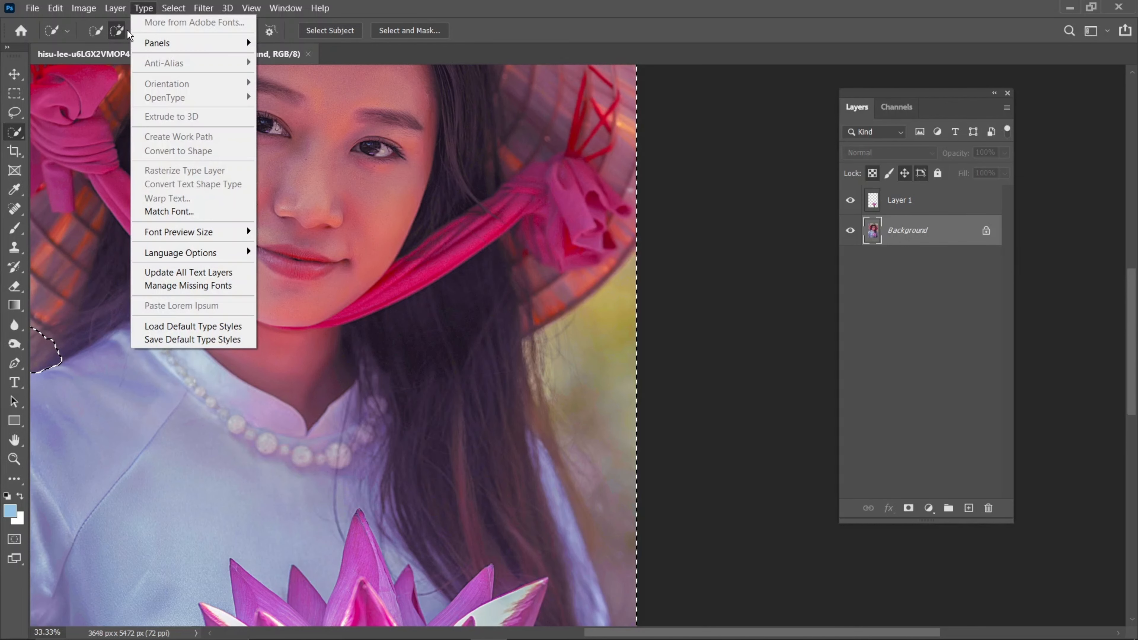
left_click(127, 32)
left_click(137, 31)
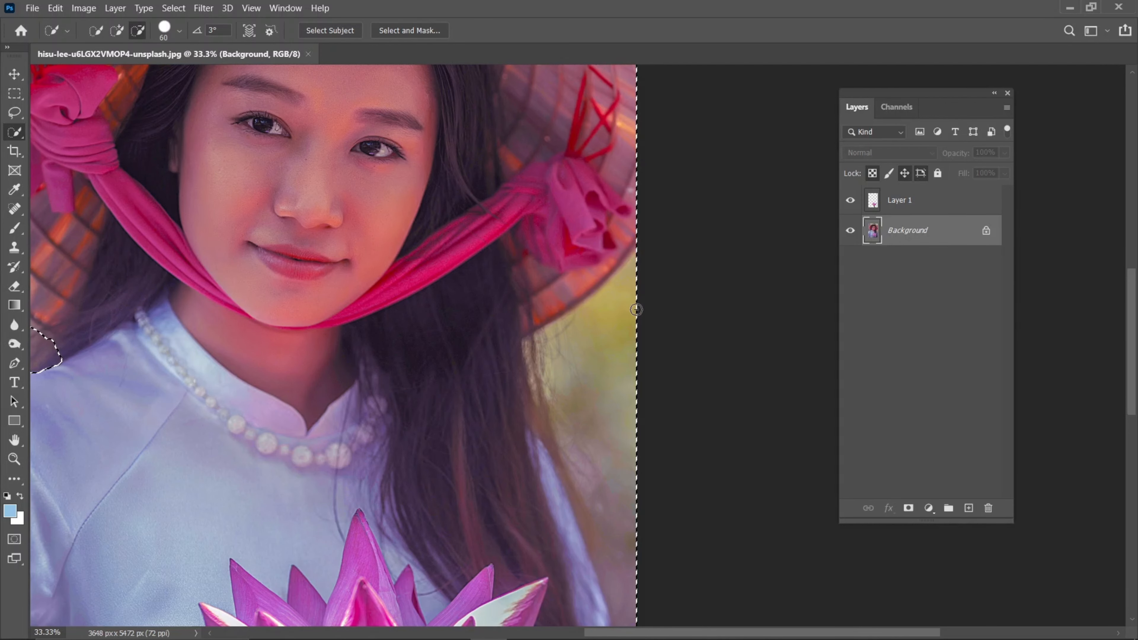
mouse_move(636, 310)
left_mouse_down()
mouse_move(596, 430)
mouse_move(601, 488)
left_mouse_up()
scroll(604, 333, "down", 5)
left_click_drag(568, 324, 614, 494)
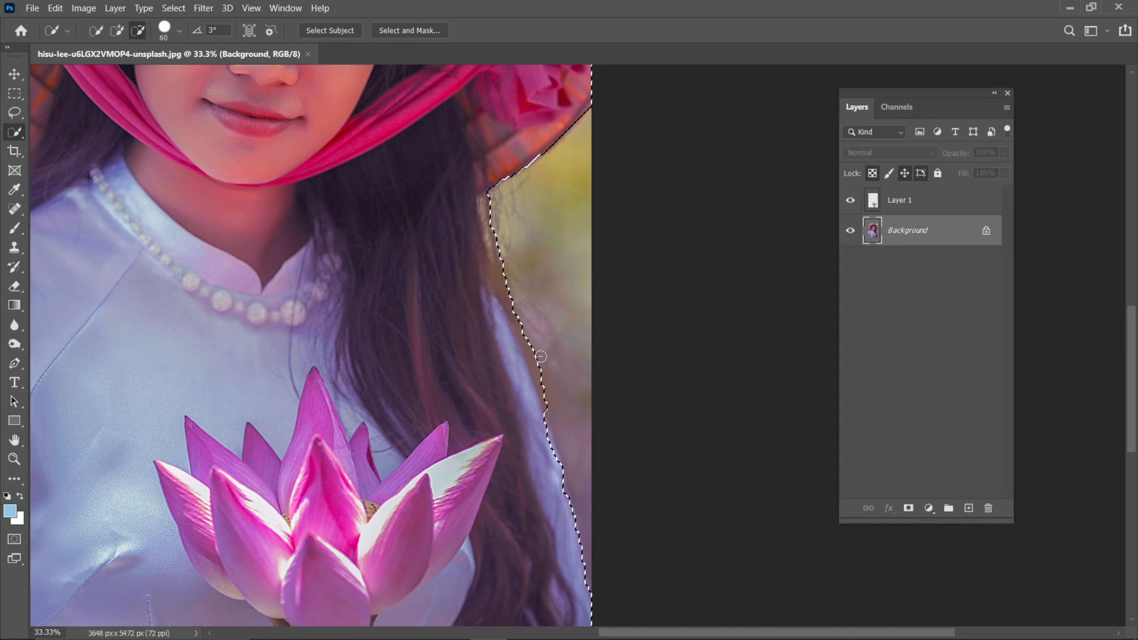
left_click(119, 32)
left_click(541, 435)
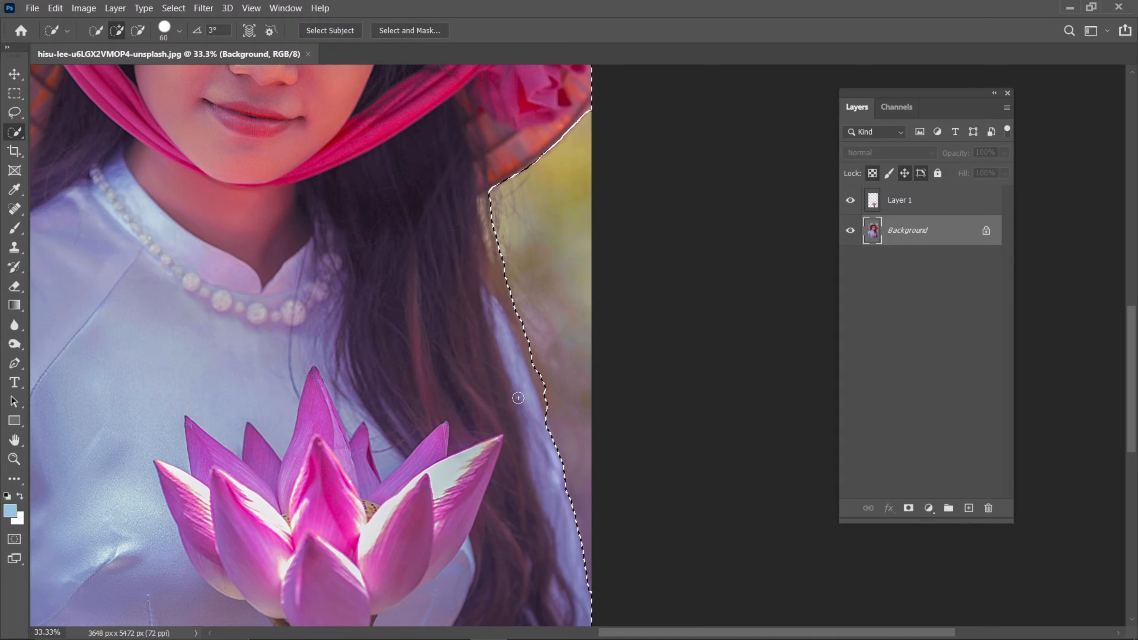
- Subtract the lotus flower and its stems from the woman's selection
key("ctrl+minus")
left_click_drag(406, 451, 406, 288)
left_click(138, 33)
mouse_move(342, 326)
left_mouse_down()
mouse_move(380, 322)
mouse_move(453, 354)
mouse_move(381, 478)
left_mouse_up()
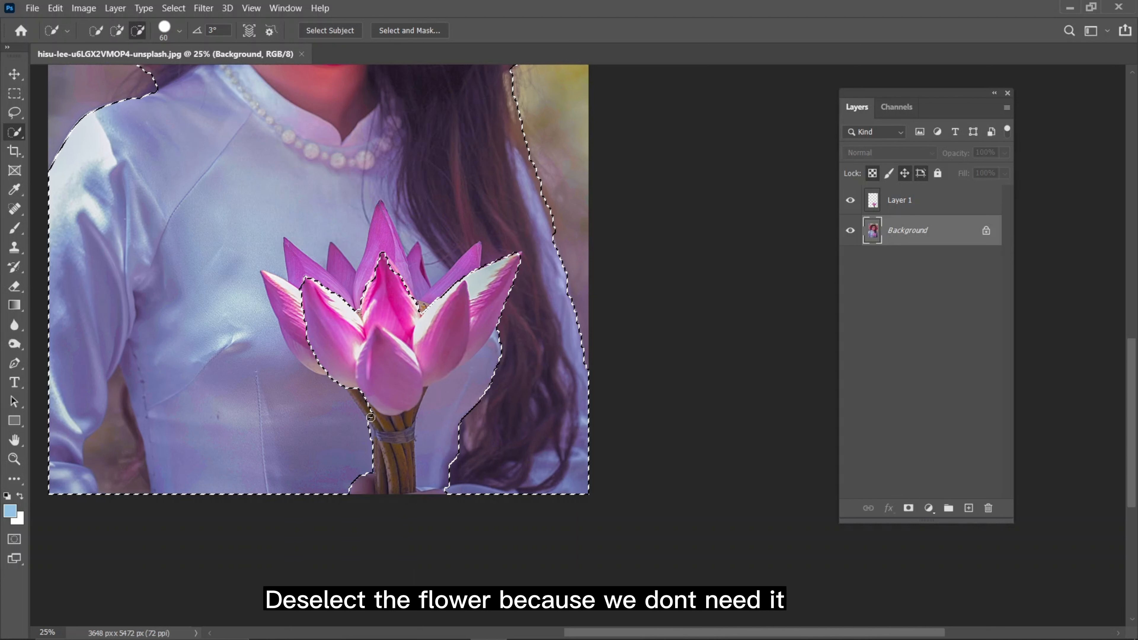
mouse_move(370, 417)
left_mouse_down()
mouse_move(303, 320)
mouse_move(305, 277)
mouse_move(362, 280)
mouse_move(381, 234)
mouse_move(433, 285)
left_mouse_up()
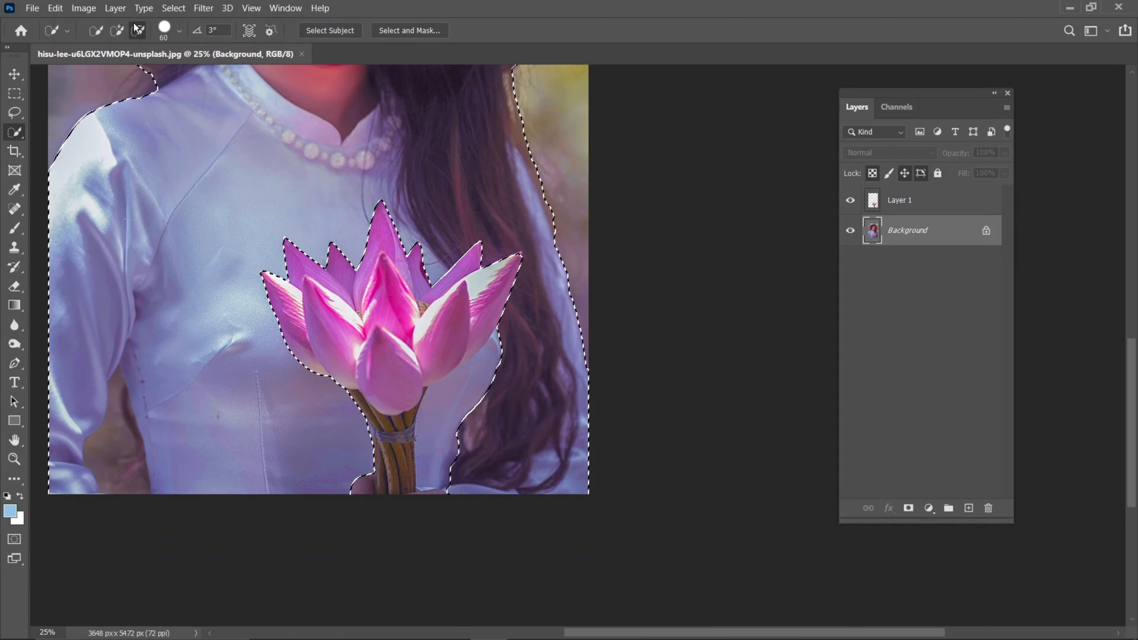
- Add the dress area between stems and hair back to the selection, and clean up the fingers beside the stems
left_click(117, 30)
left_click(473, 395)
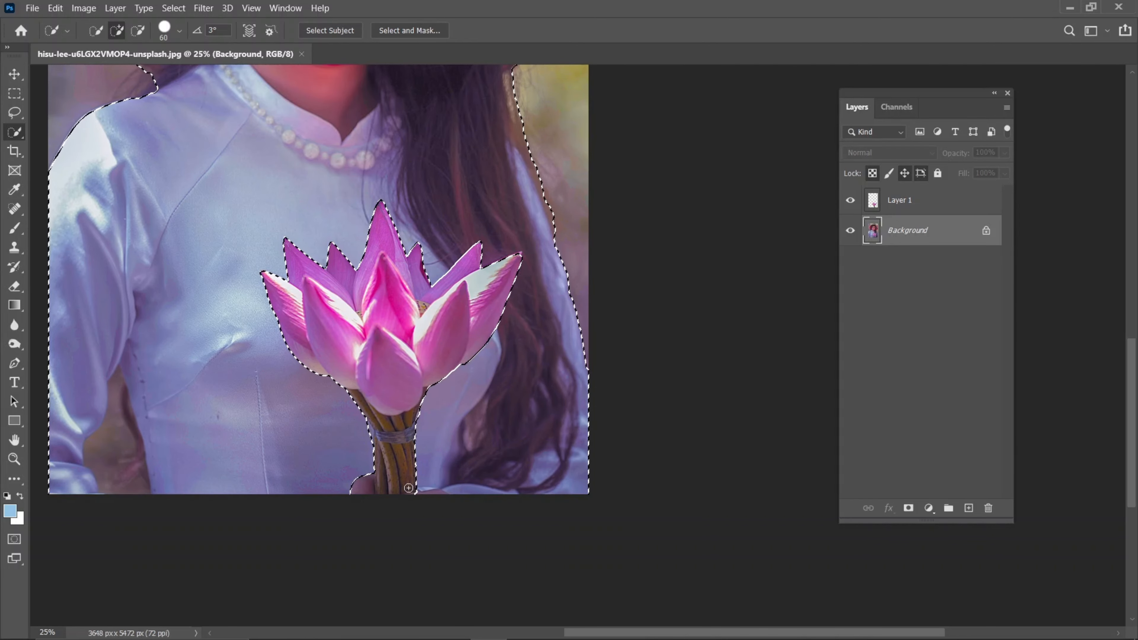
key("alt")
left_click(348, 485, "alt")
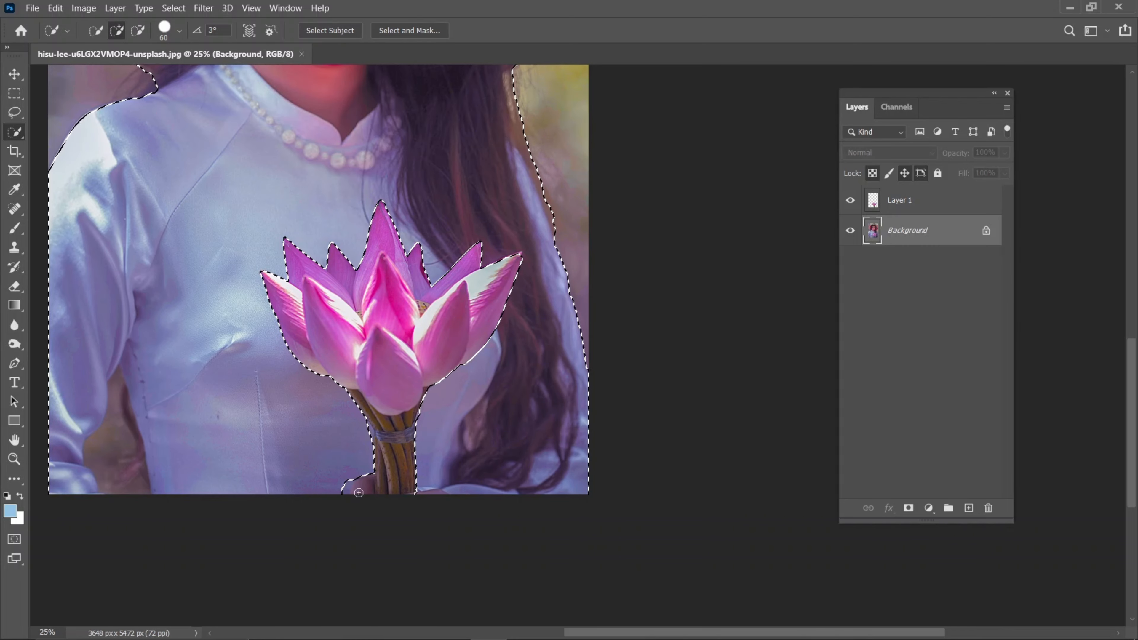
left_click_drag(363, 489, 349, 488)
- Open the woman's selection in the Select and Mask workspace
key("ctrl+minus")
key("ctrl+minus")
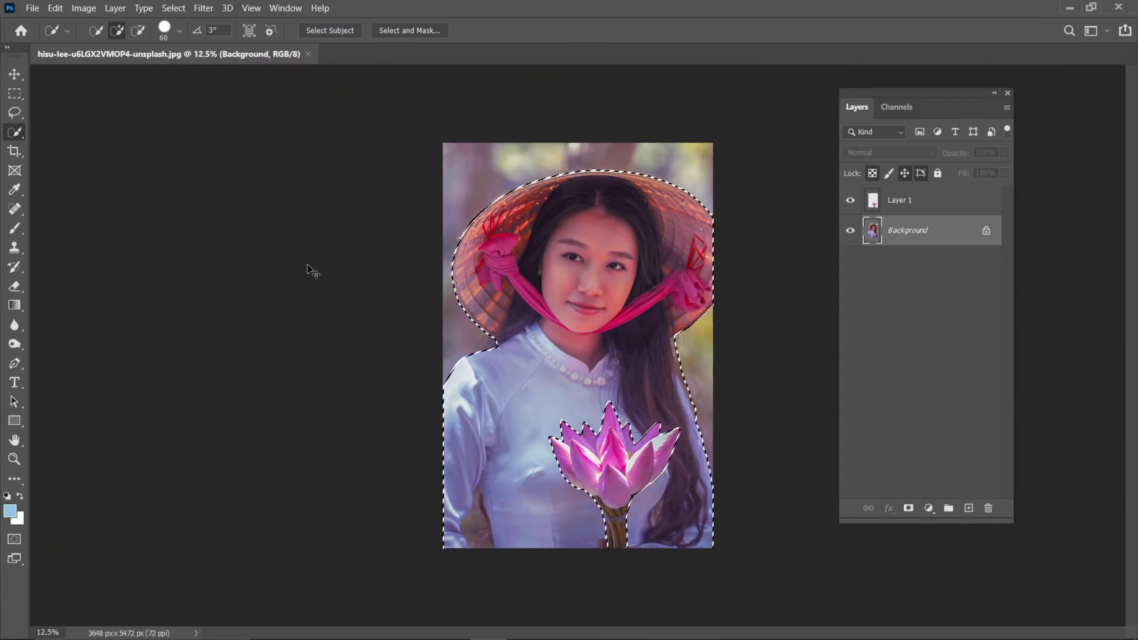
left_click(407, 30)
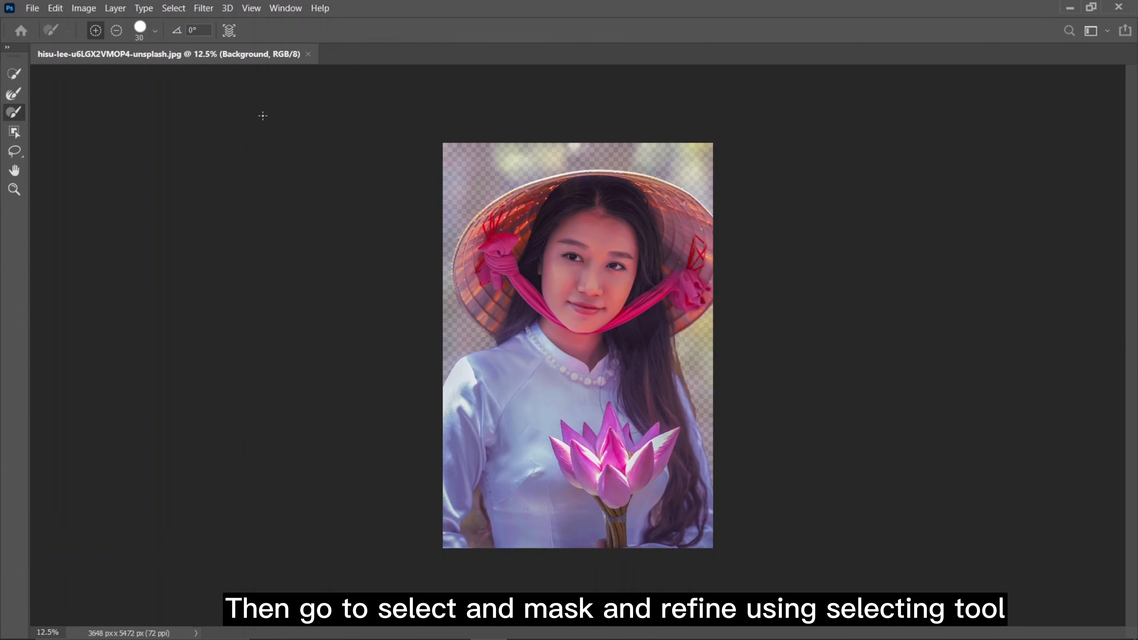
- Refine the woman's selection along the left brim of the hat
key("ctrl+plus")
key("ctrl+plus")
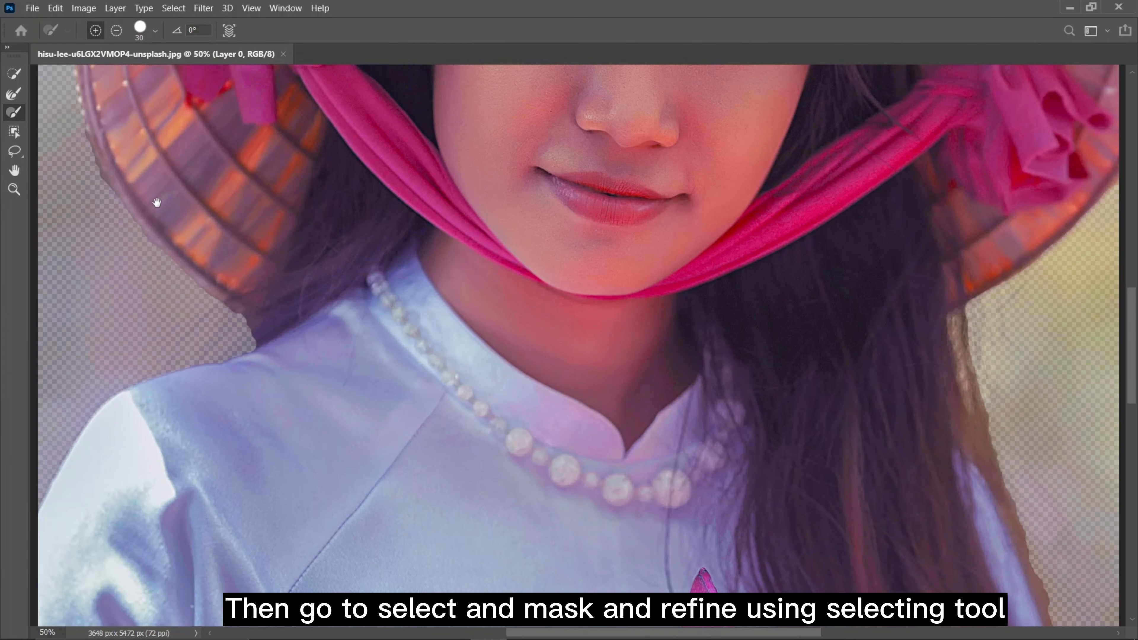
left_click_drag(157, 203, 221, 289)
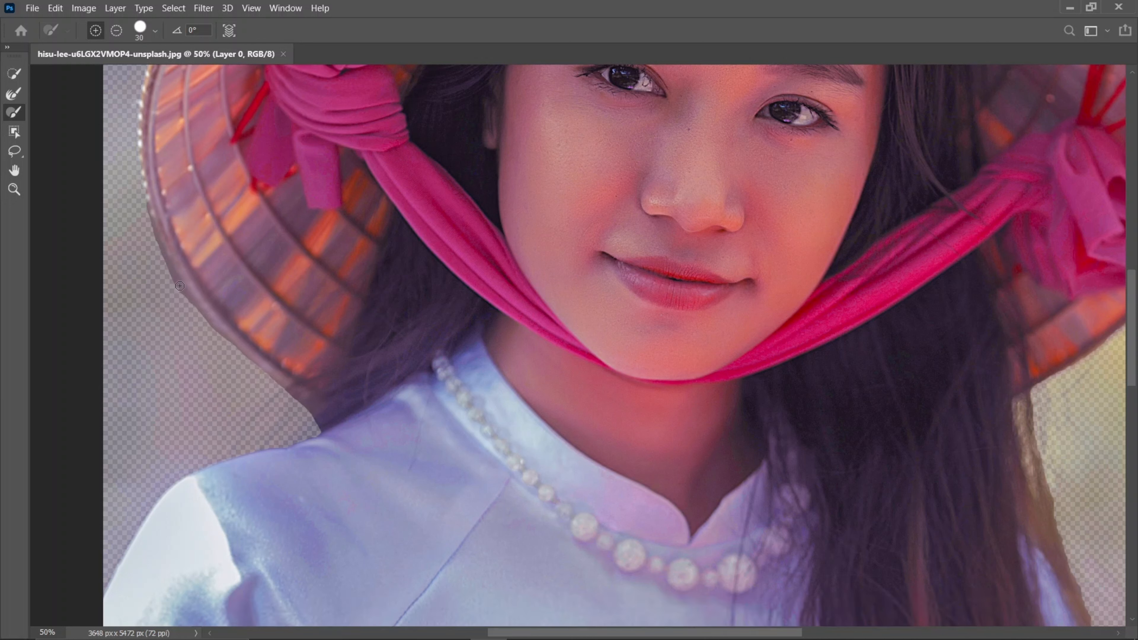
left_click_drag(227, 224, 245, 356)
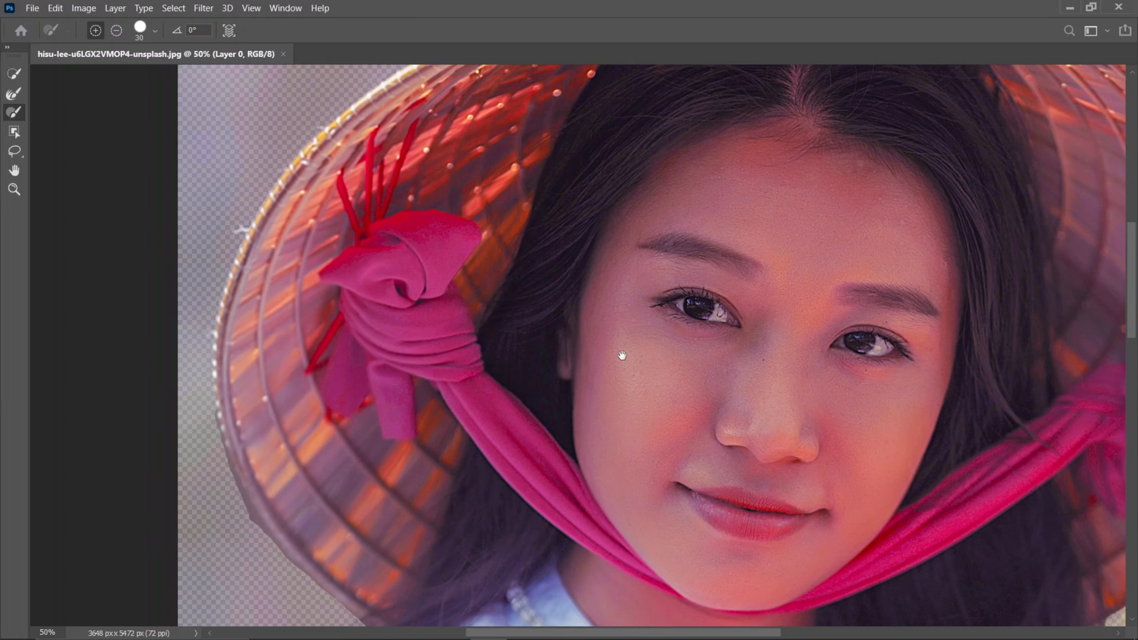
- Refine the selection edge along the right-hand hair and sleeve, and apply the Select and Mask result
left_click_drag(622, 355, 406, 274)
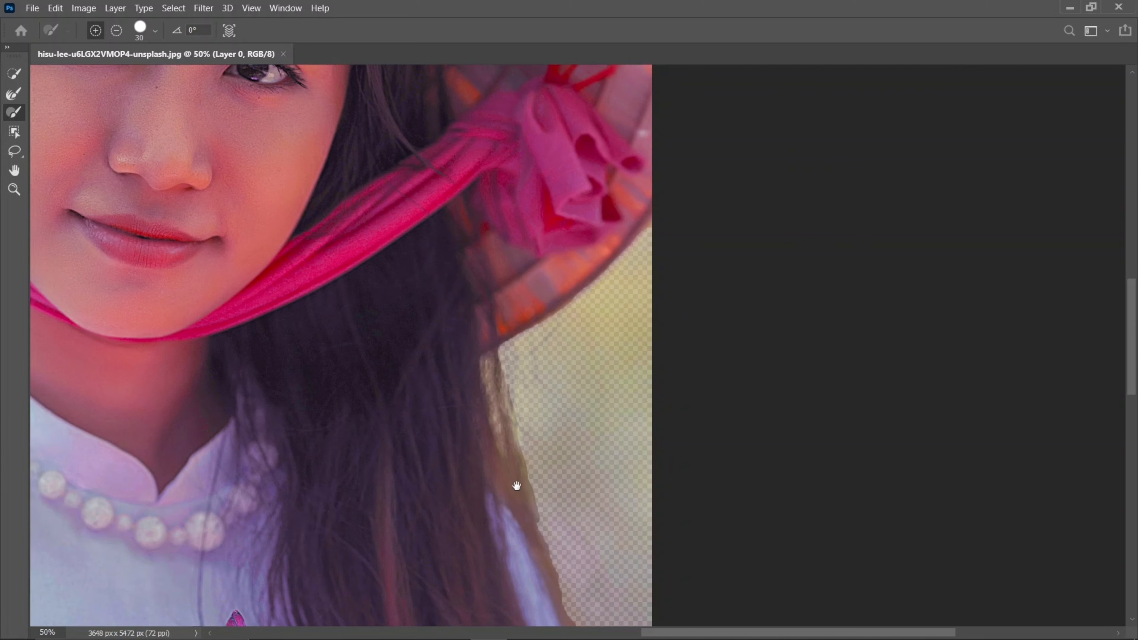
left_click_drag(517, 486, 490, 333)
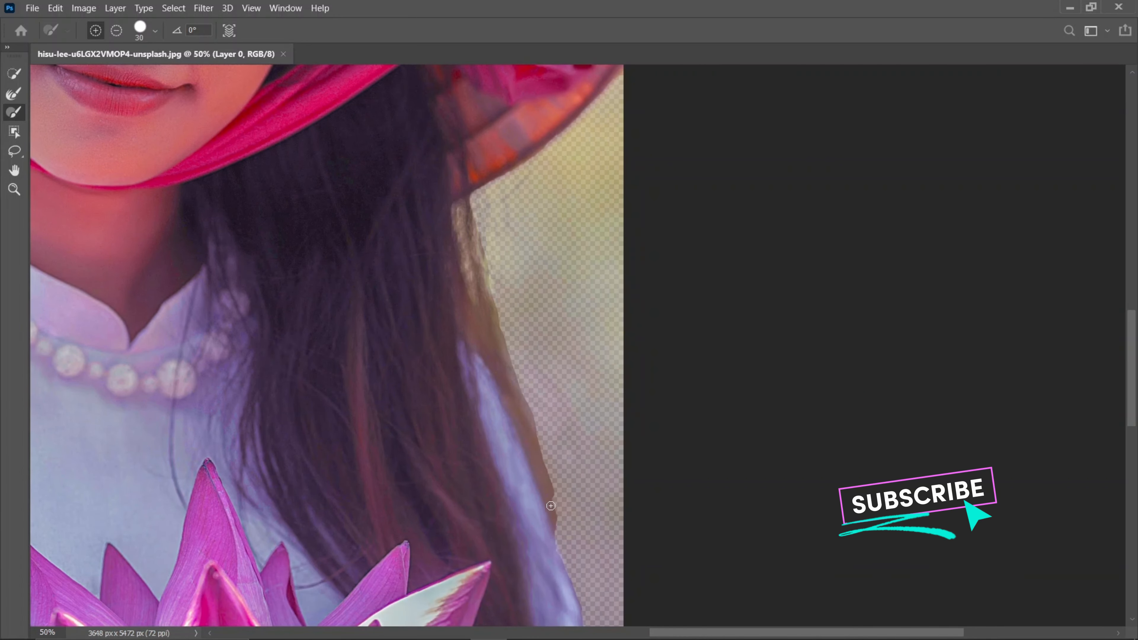
left_click_drag(528, 491, 501, 273)
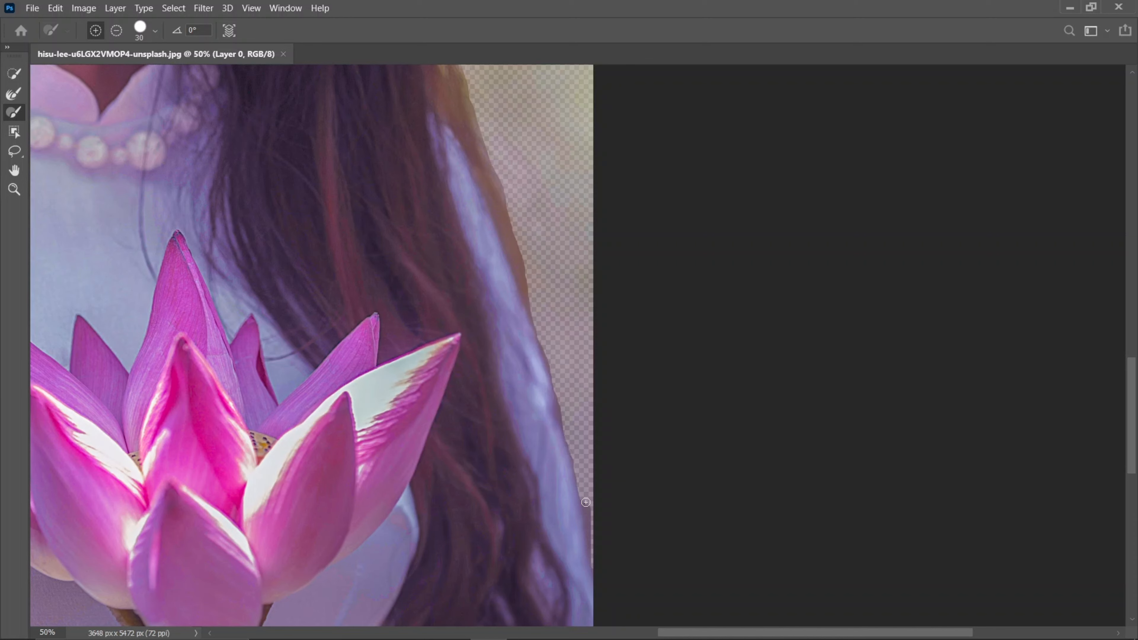
left_click_drag(585, 500, 574, 562)
key("ctrl+minus")
key("ctrl+minus")
key("ctrl+minus")
key("ctrl+minus")
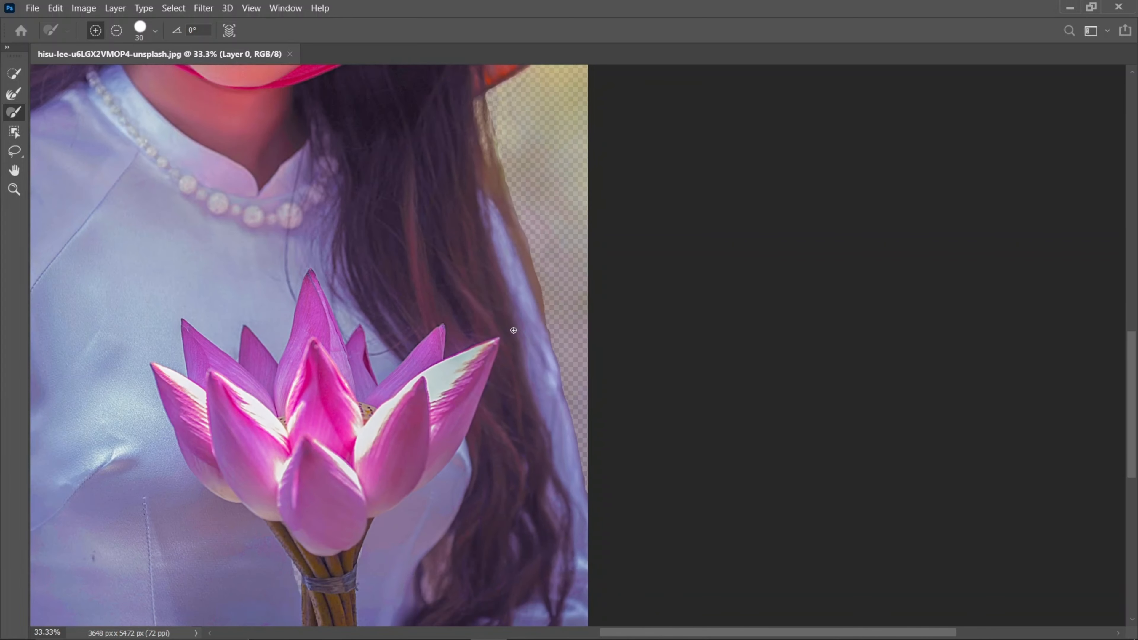
key("Return")
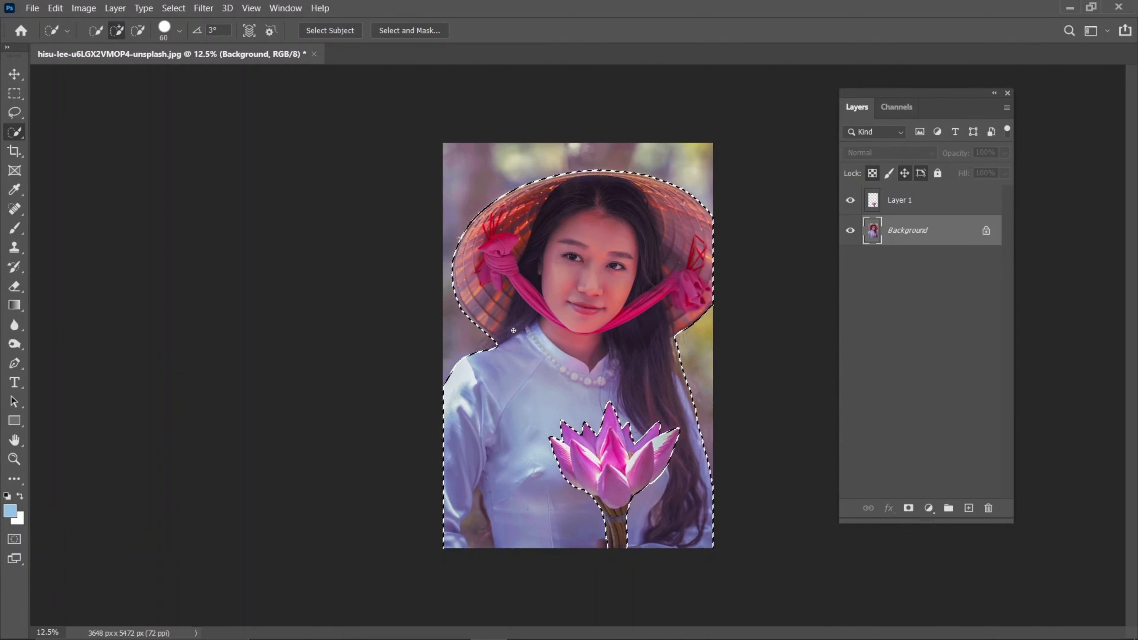
- Duplicate the Background layer and add a layer mask to the copy from the woman's selection
left_click_drag(897, 233, 969, 508)
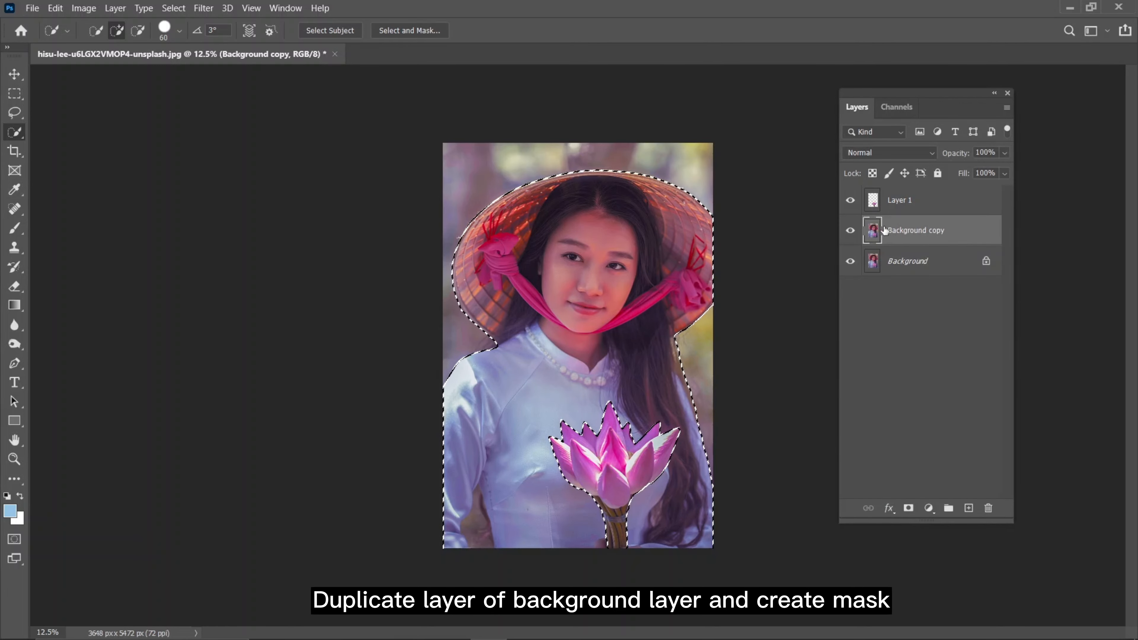
left_click(908, 508)
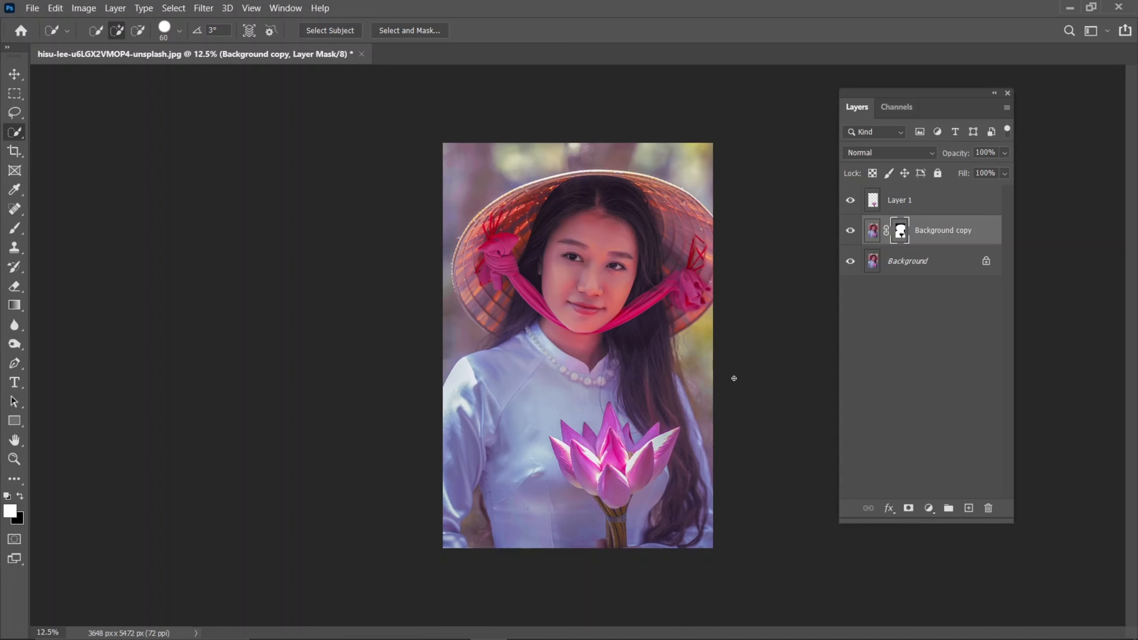
key("ctrl+z")
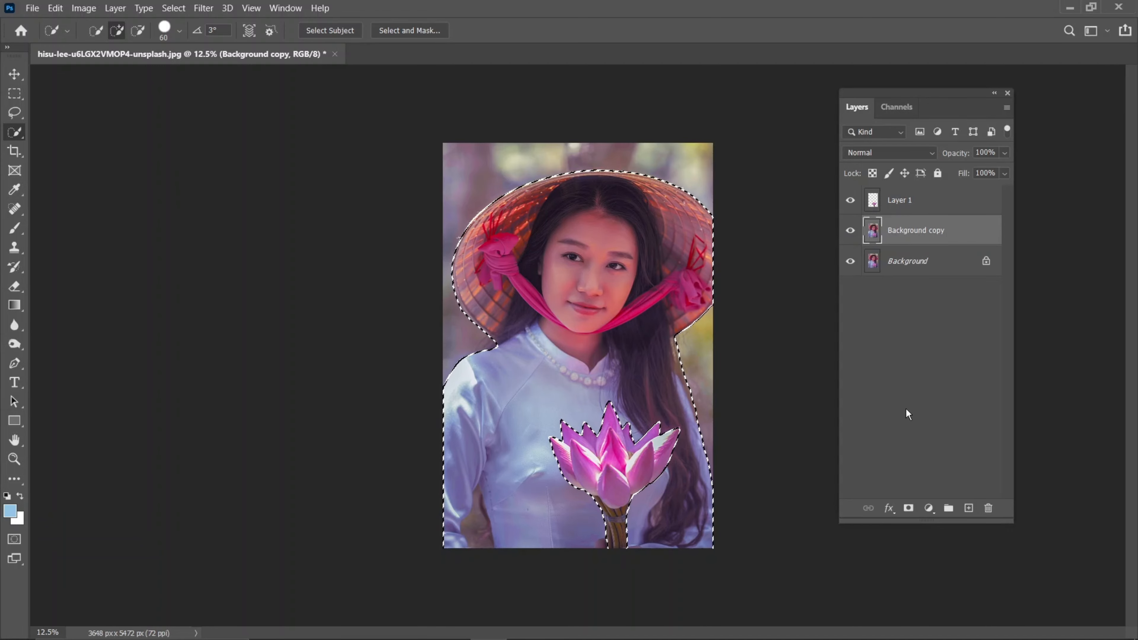
left_click(908, 508)
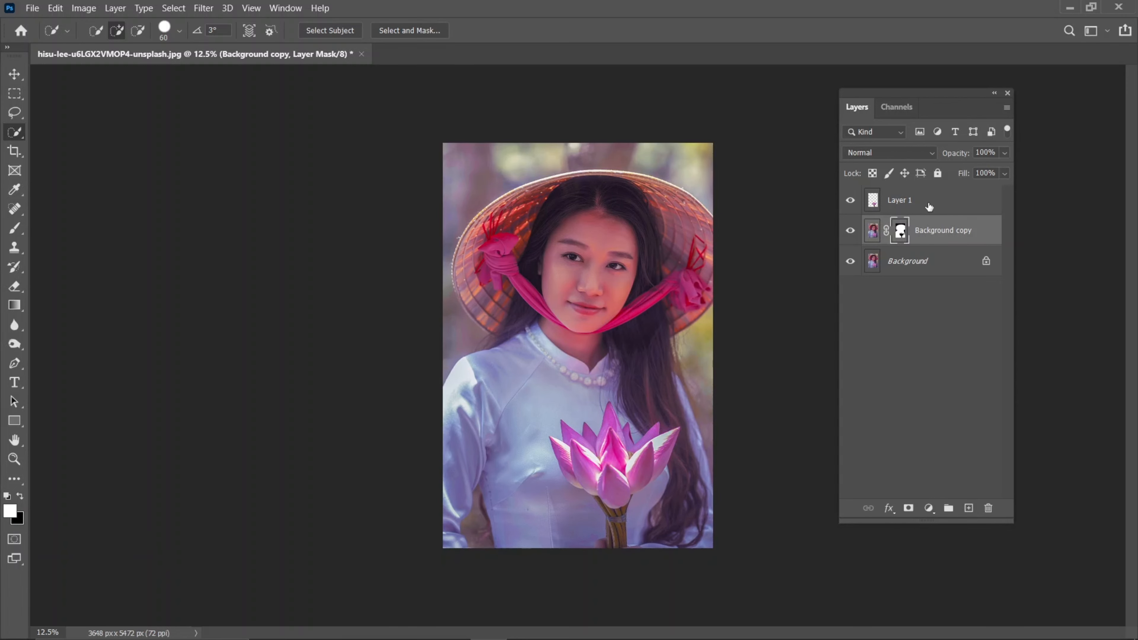
- Rename the lotus flower layer as glow
double_click(905, 201)
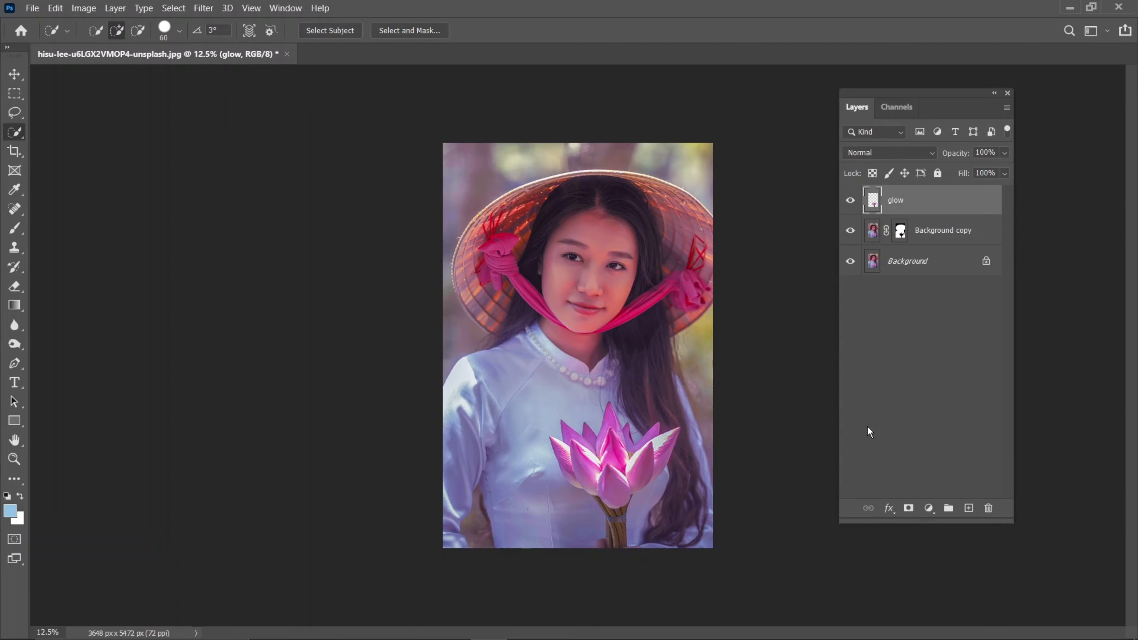
- Darken the Background layer with an Exposure adjustment layer set to exposure -3.79 and gamma correction 0.69
left_click(918, 266)
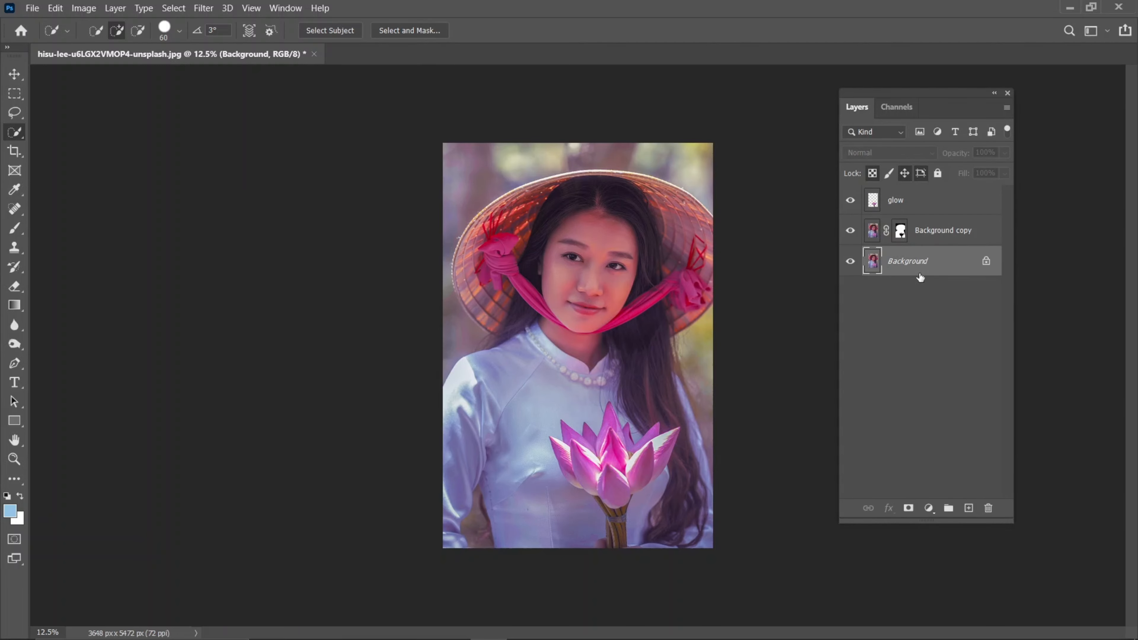
left_click(927, 508)
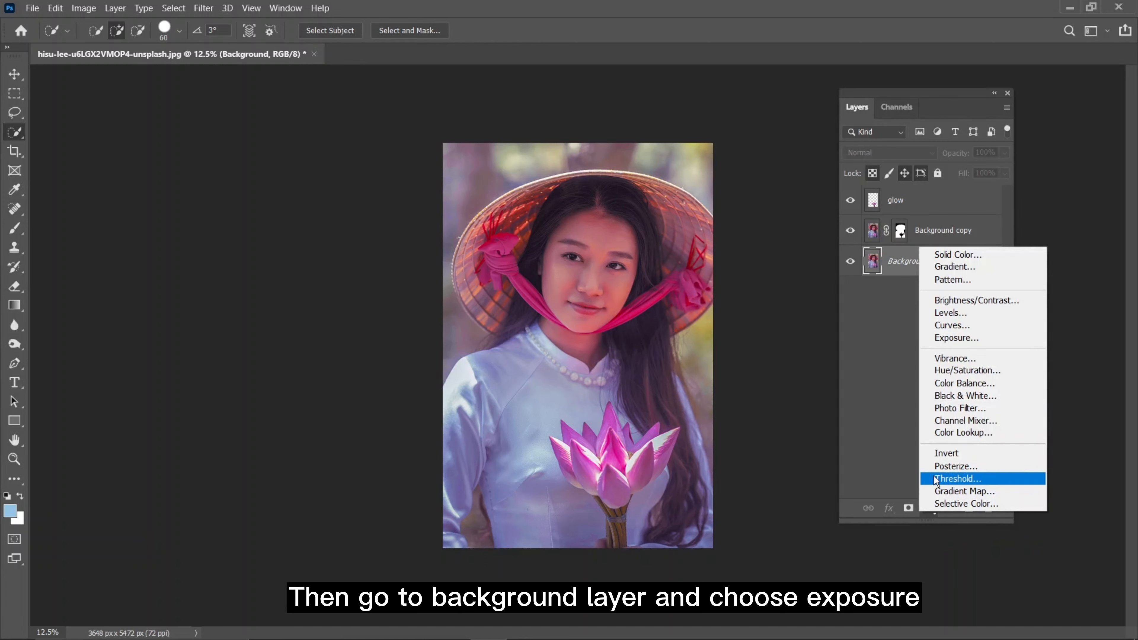
left_click(959, 342)
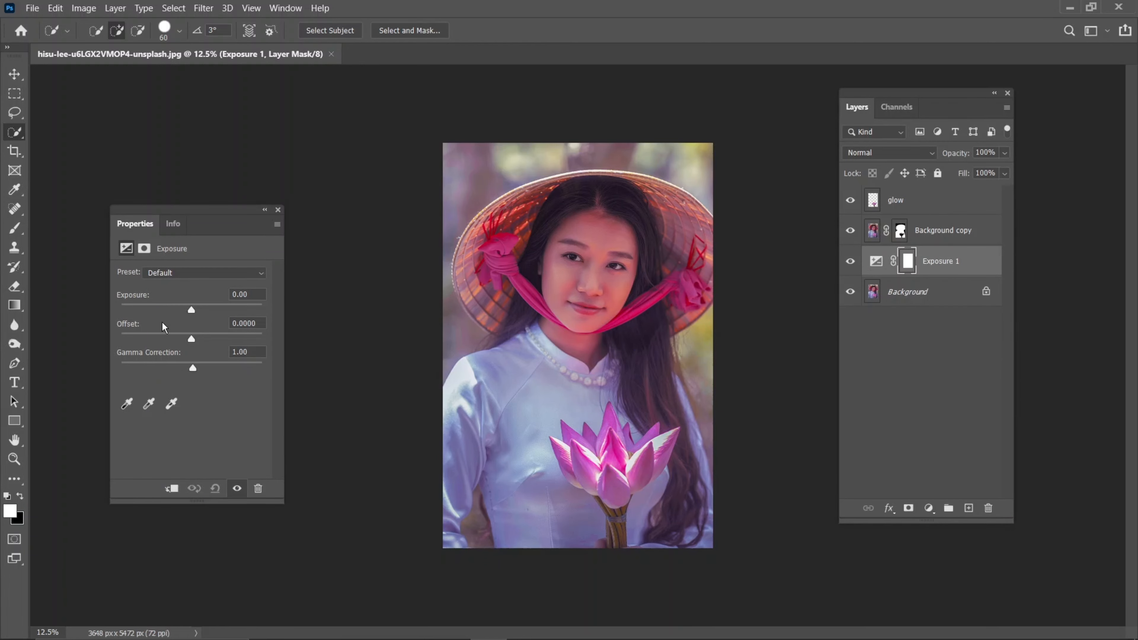
left_click_drag(191, 308, 151, 296)
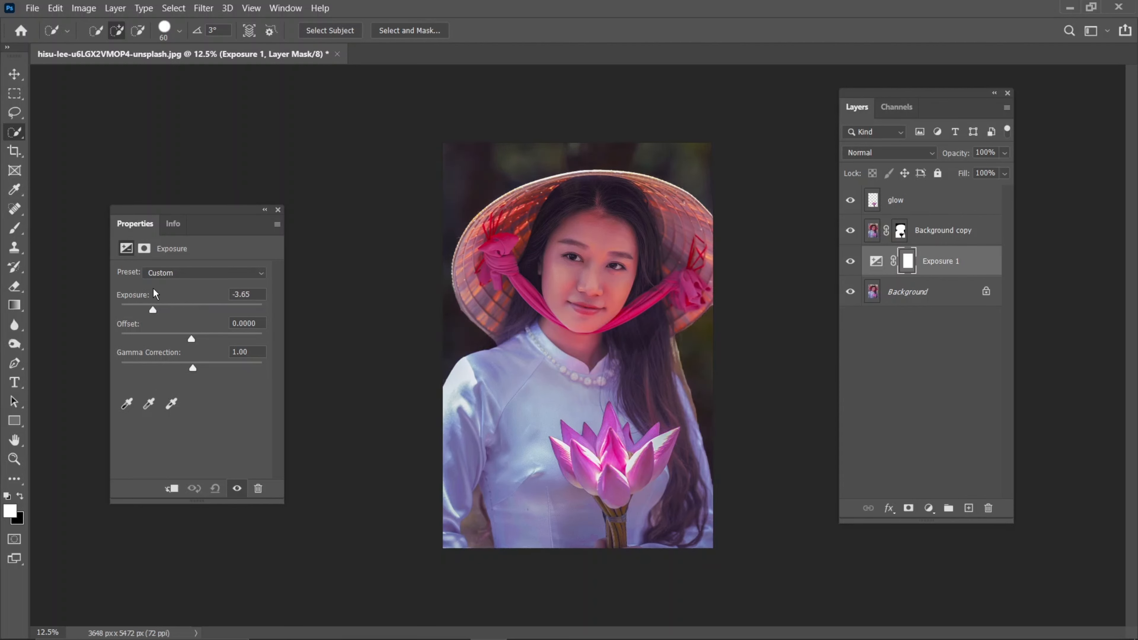
left_click_drag(193, 368, 209, 366)
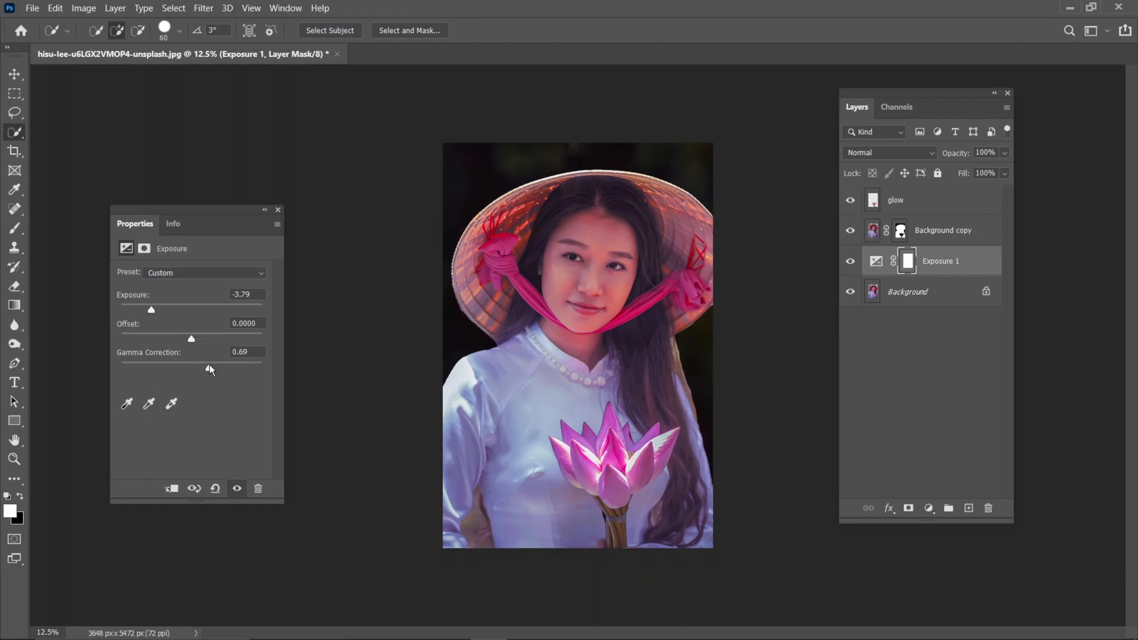
left_click(279, 209)
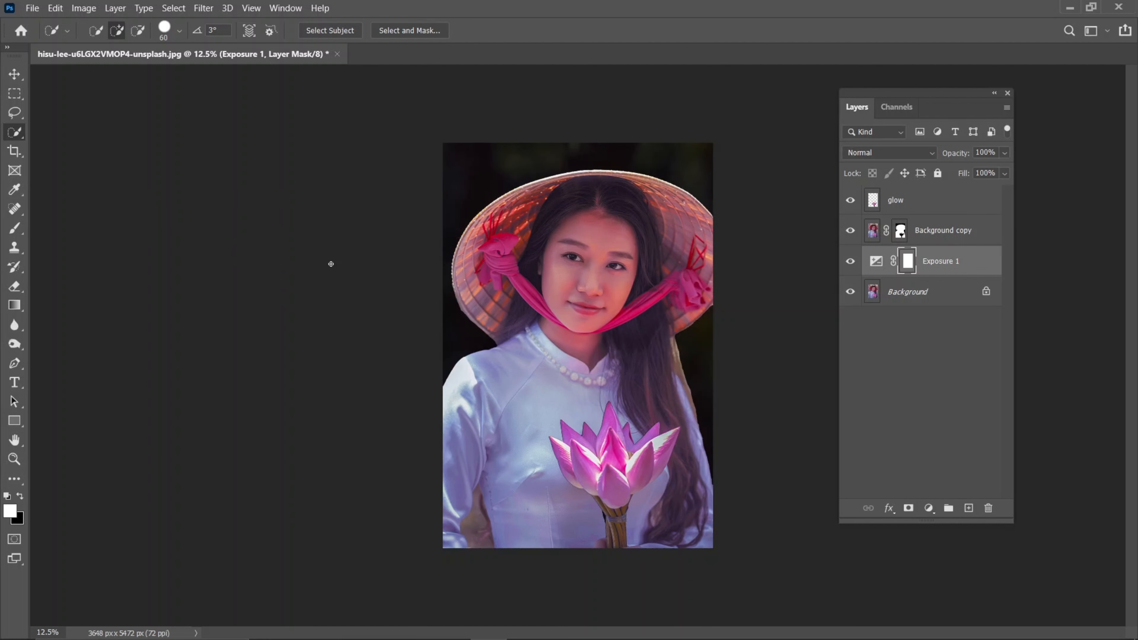
- Convert the glow layer to a smart object and duplicate it
left_click(947, 205)
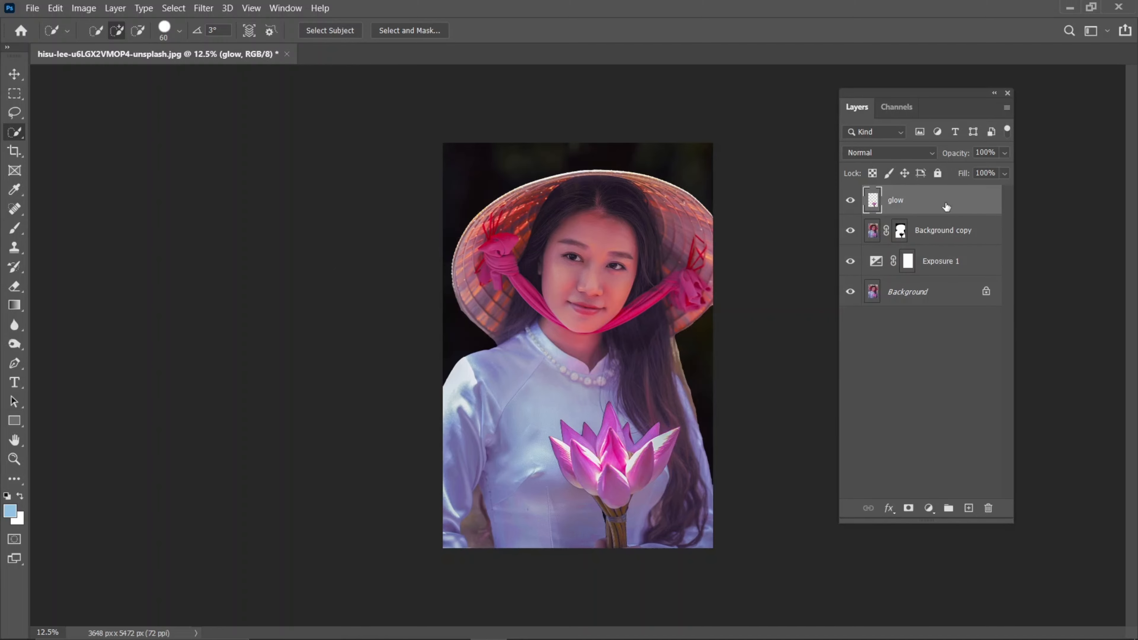
right_click(946, 206)
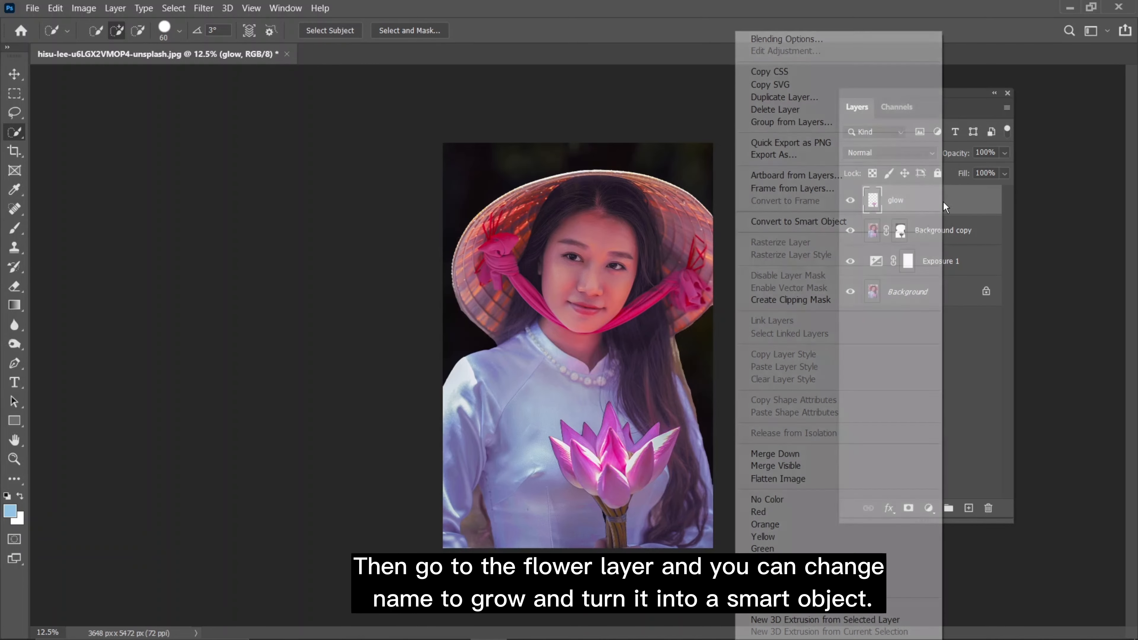
left_click(817, 221)
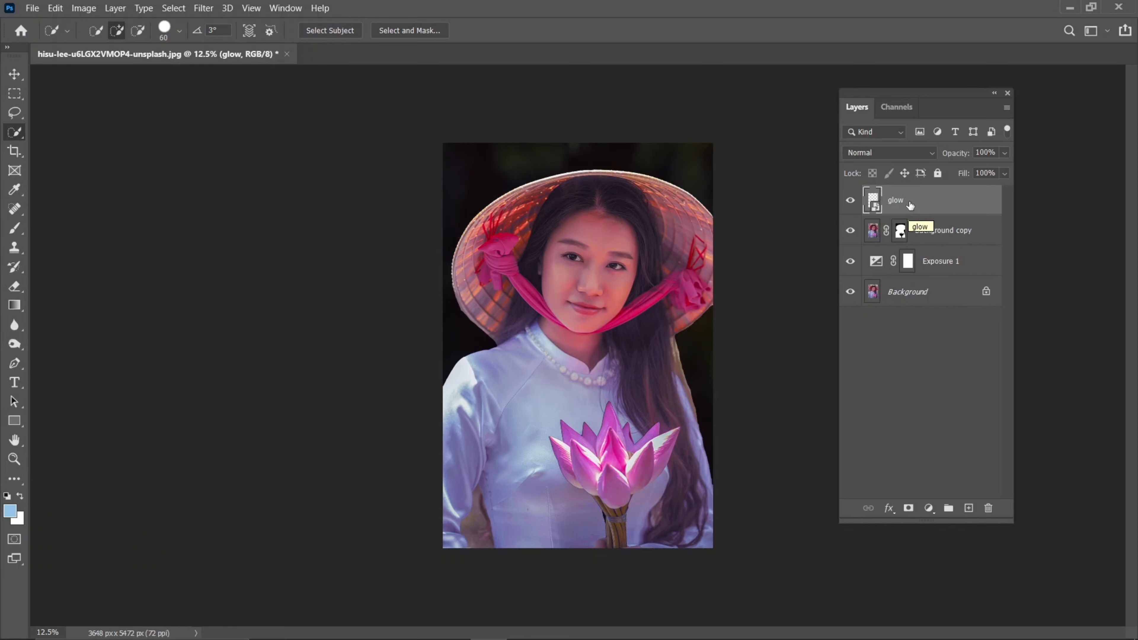
key("ctrl+j")
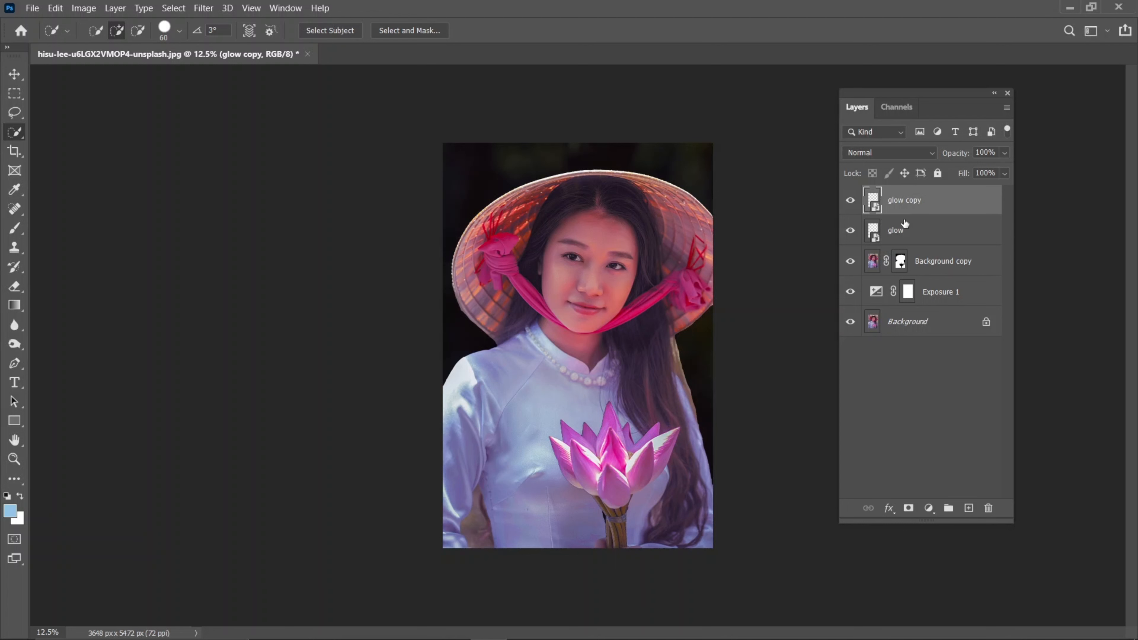
- Group the glow layer and its copy, and expand the group to show both layers
left_click(908, 242)
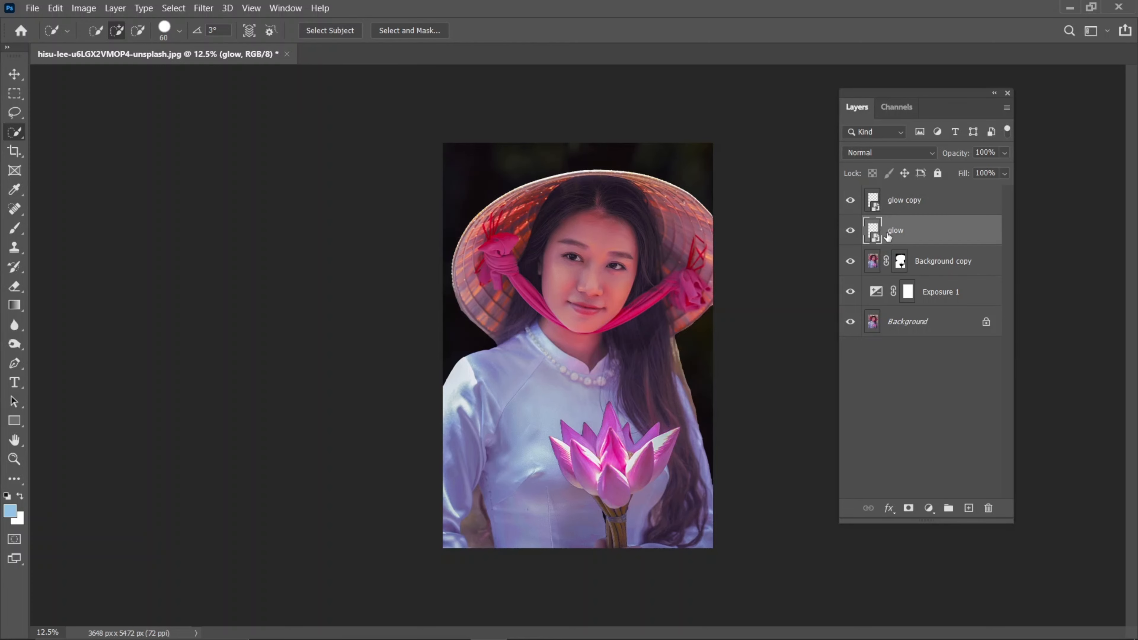
left_click(893, 205, "shift")
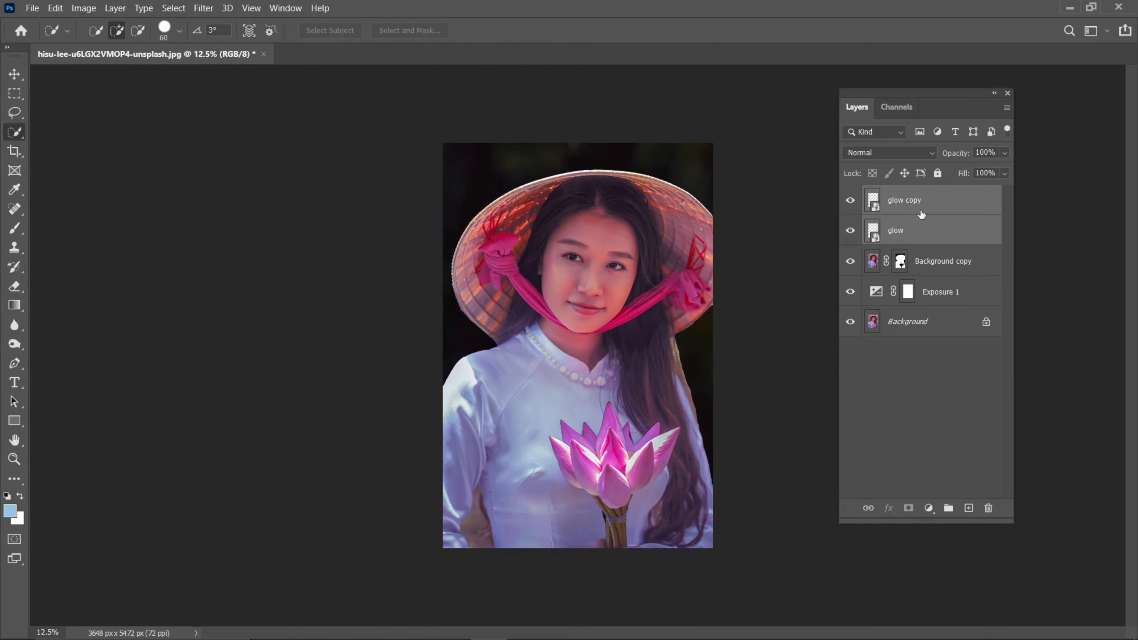
left_click(949, 508)
left_click(867, 194)
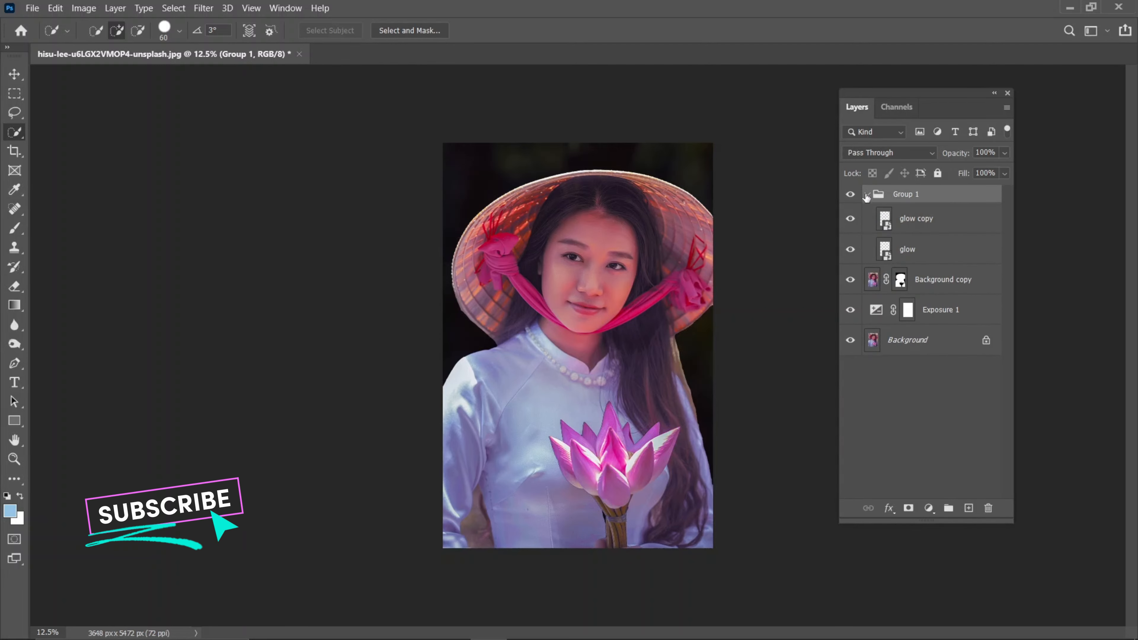
- Set the blend mode of the glow copy layer to Screen
left_click(912, 223)
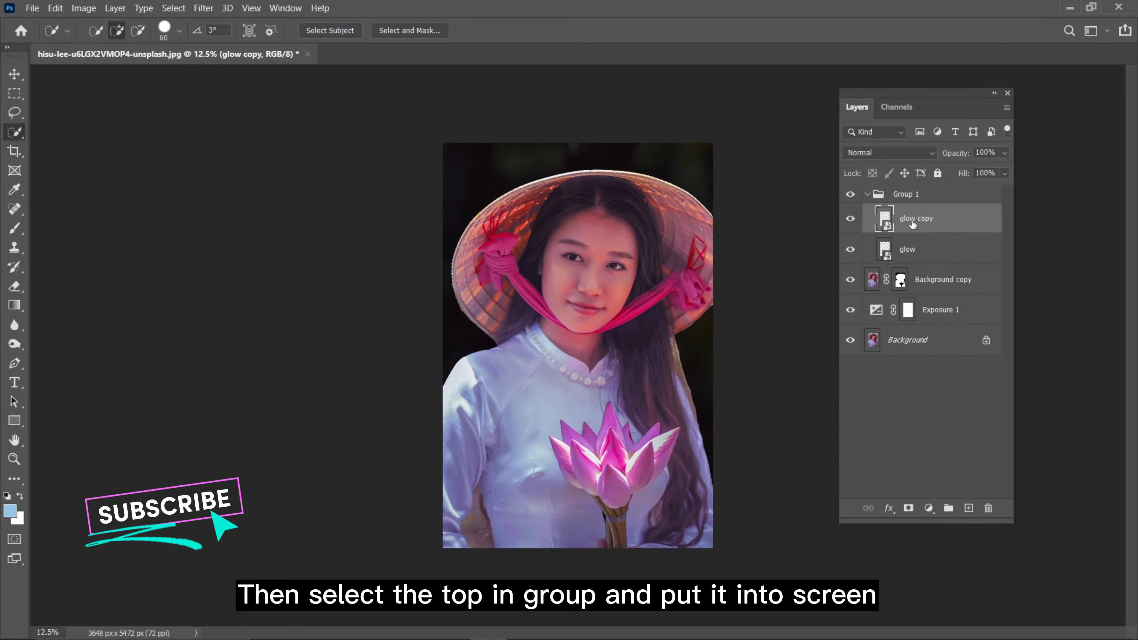
left_click(894, 150)
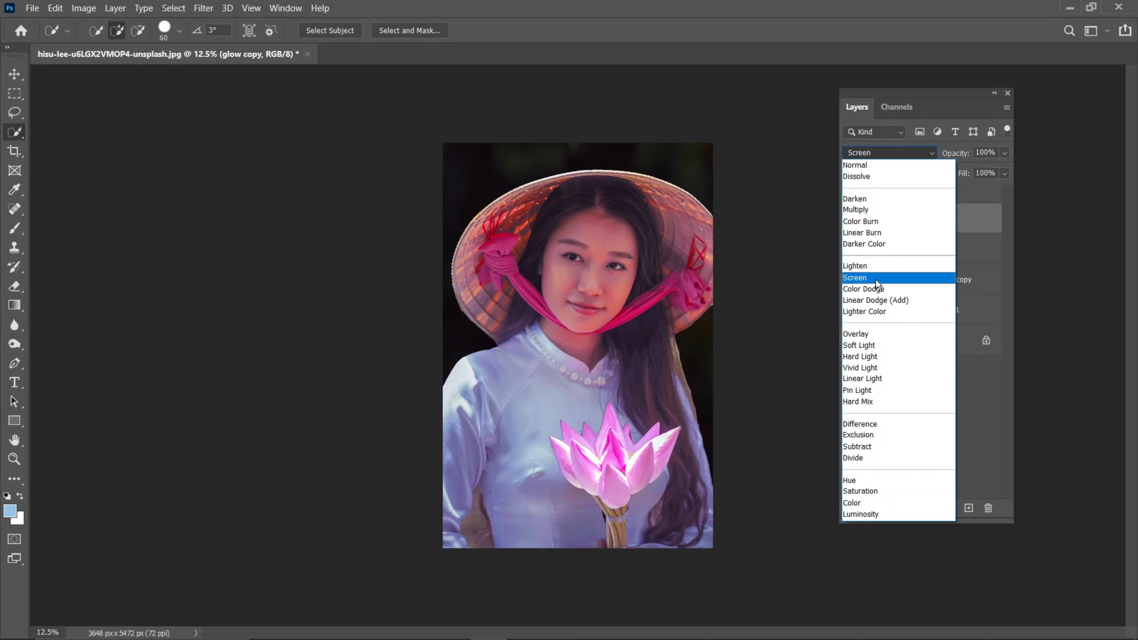
left_click(876, 280)
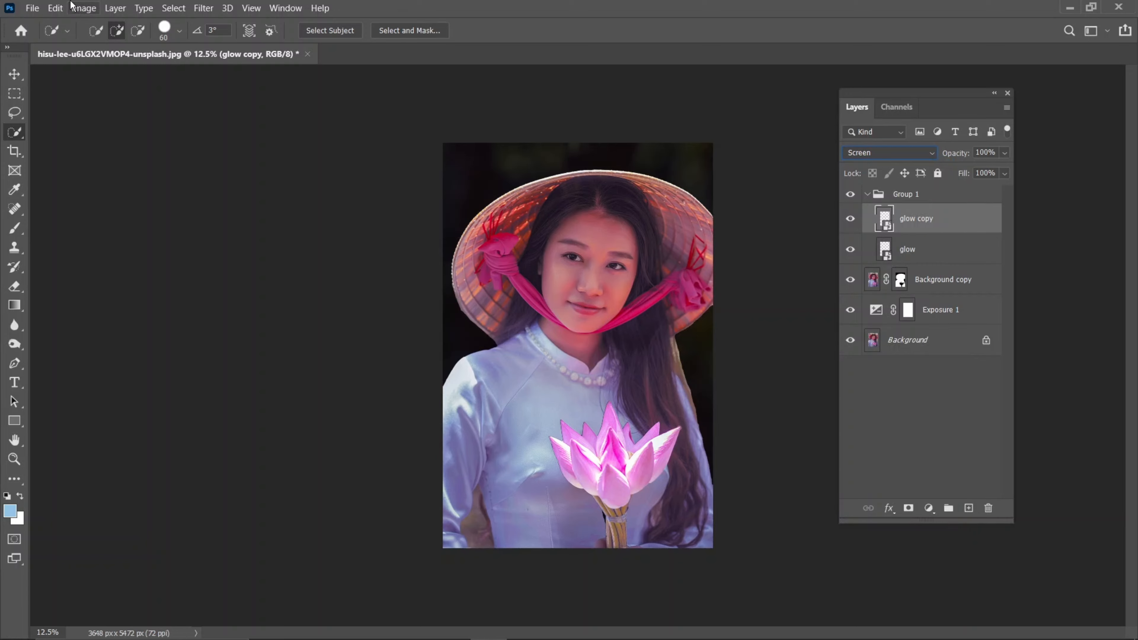
- Apply a Gaussian Blur with a 5-pixel radius to the glow copy layer
left_click(203, 8)
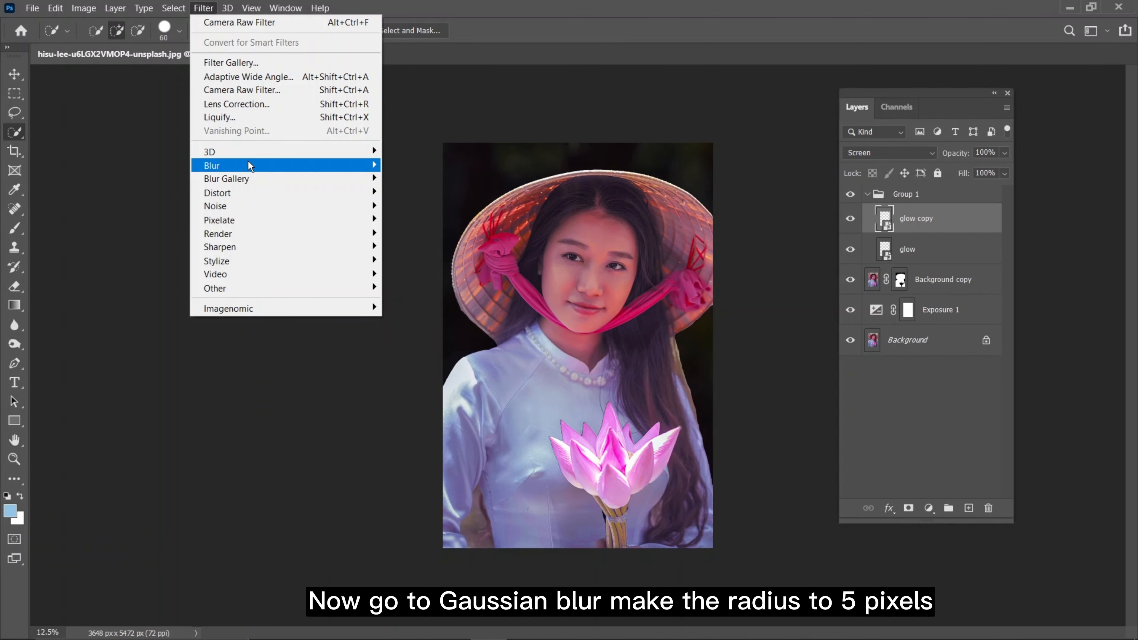
mouse_move(289, 166)
left_click(421, 219)
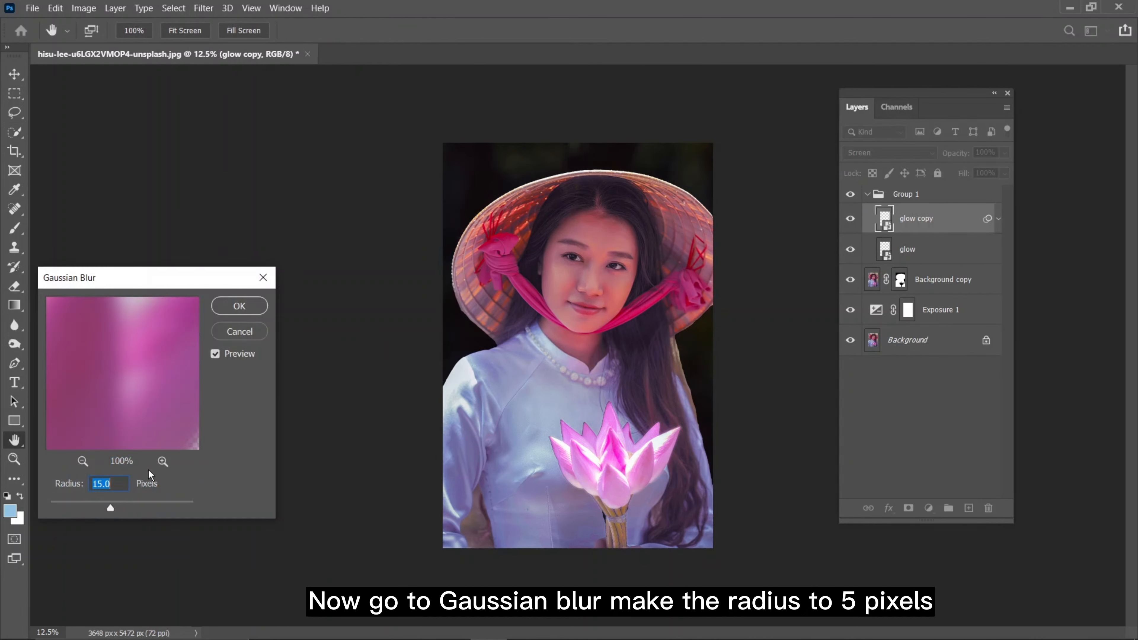
key("BackSpace")
type("5")
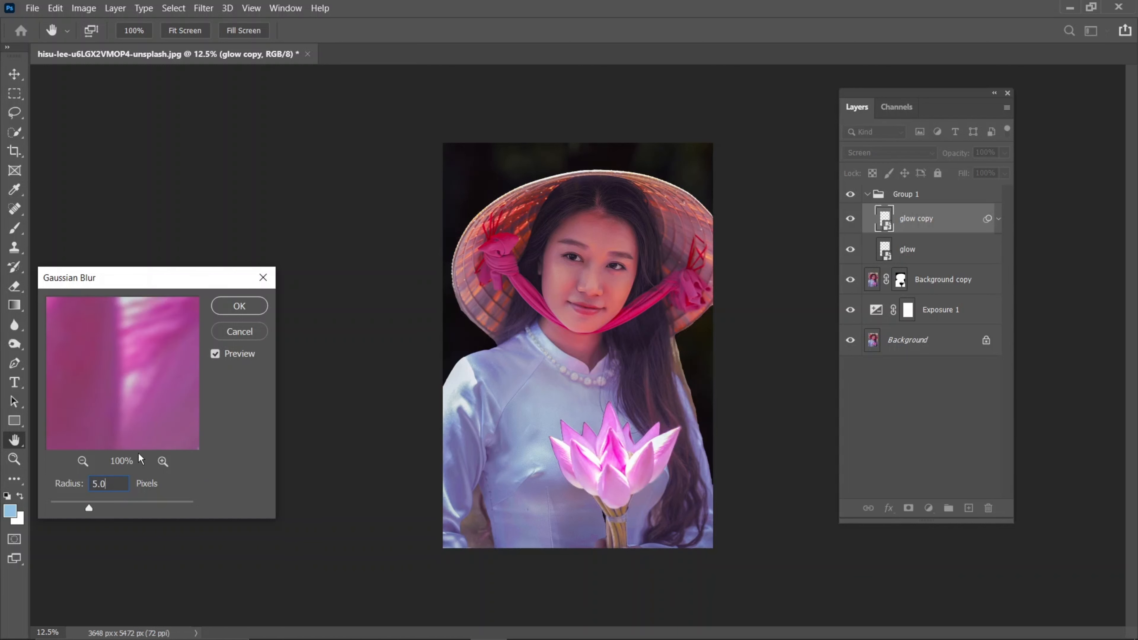
left_click(246, 305)
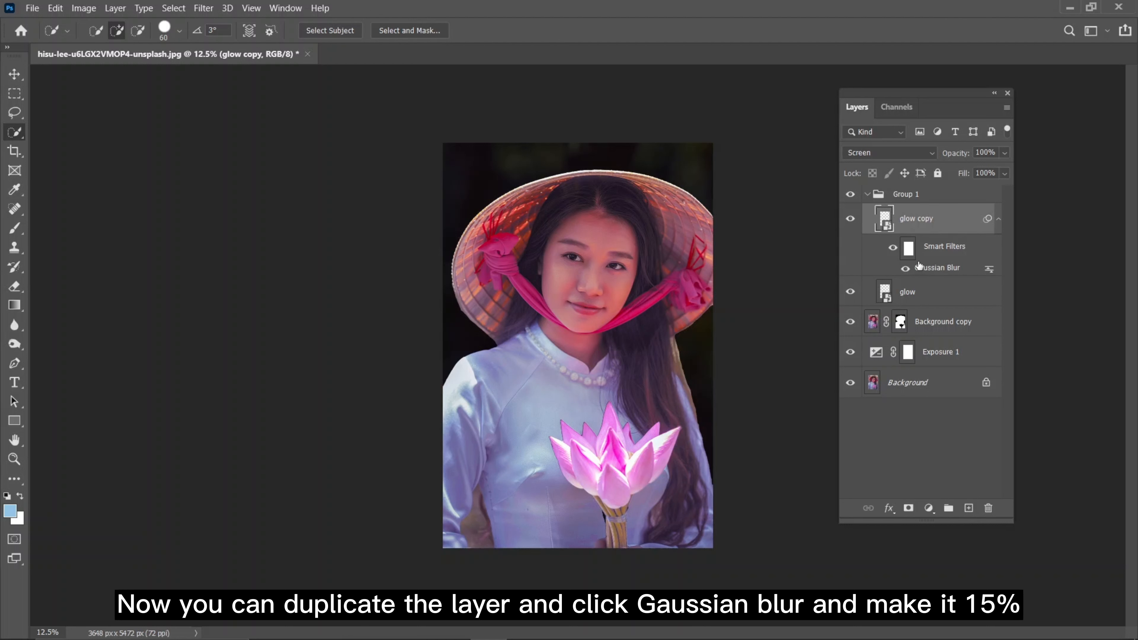
- Duplicate the glow copy layer and set the duplicate's Gaussian Blur radius to 15 pixels
key("ctrl+j")
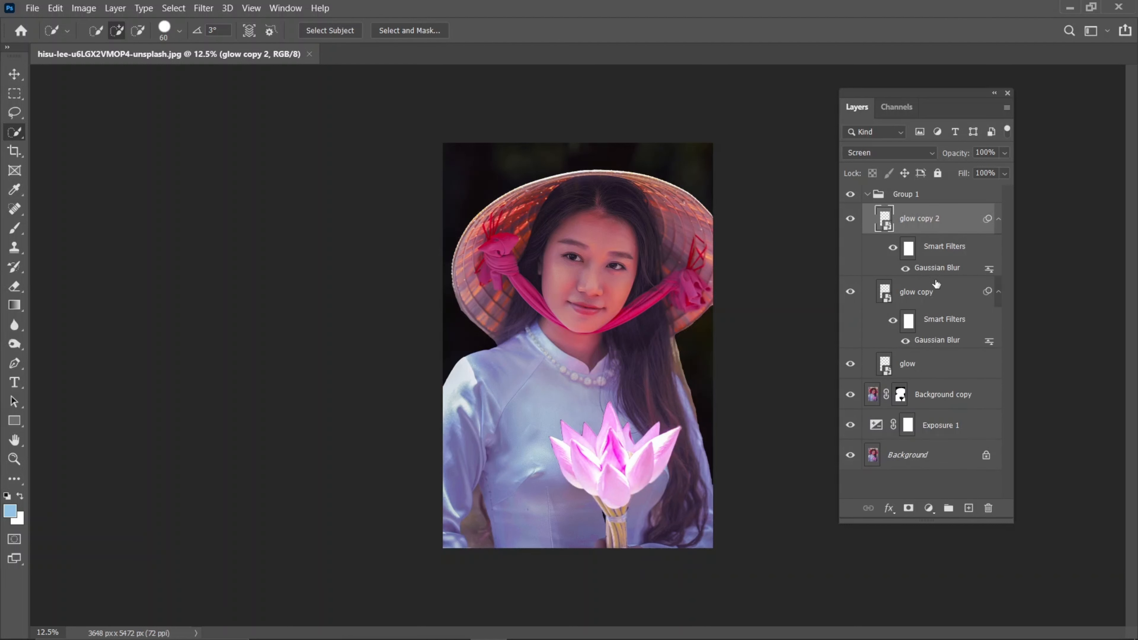
double_click(932, 268)
type("15")
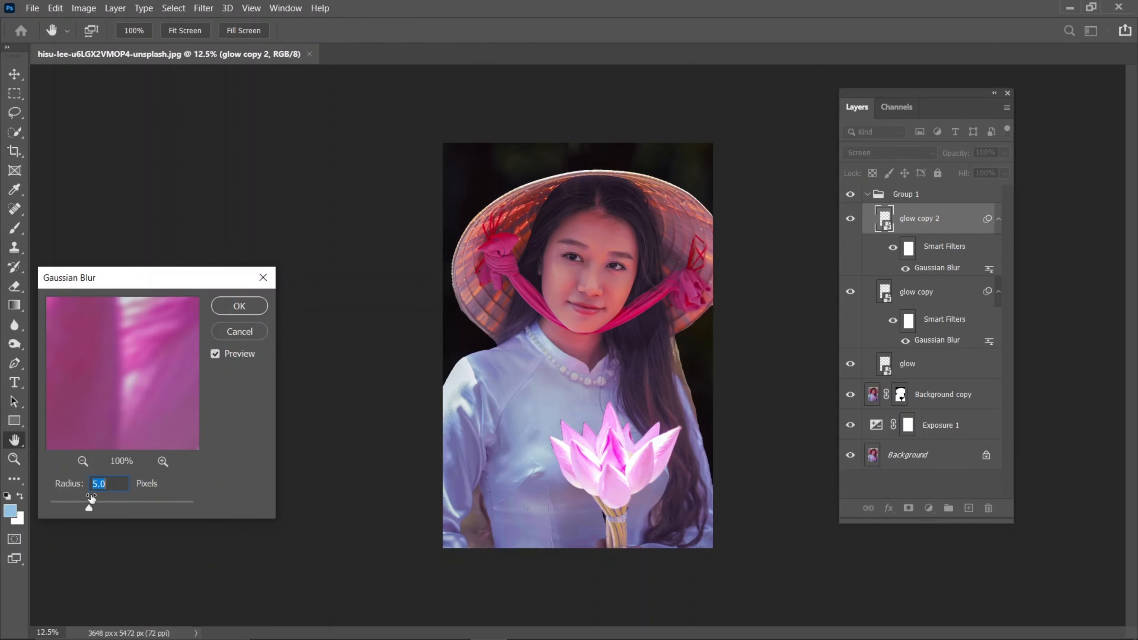
left_click(239, 306)
key("w")
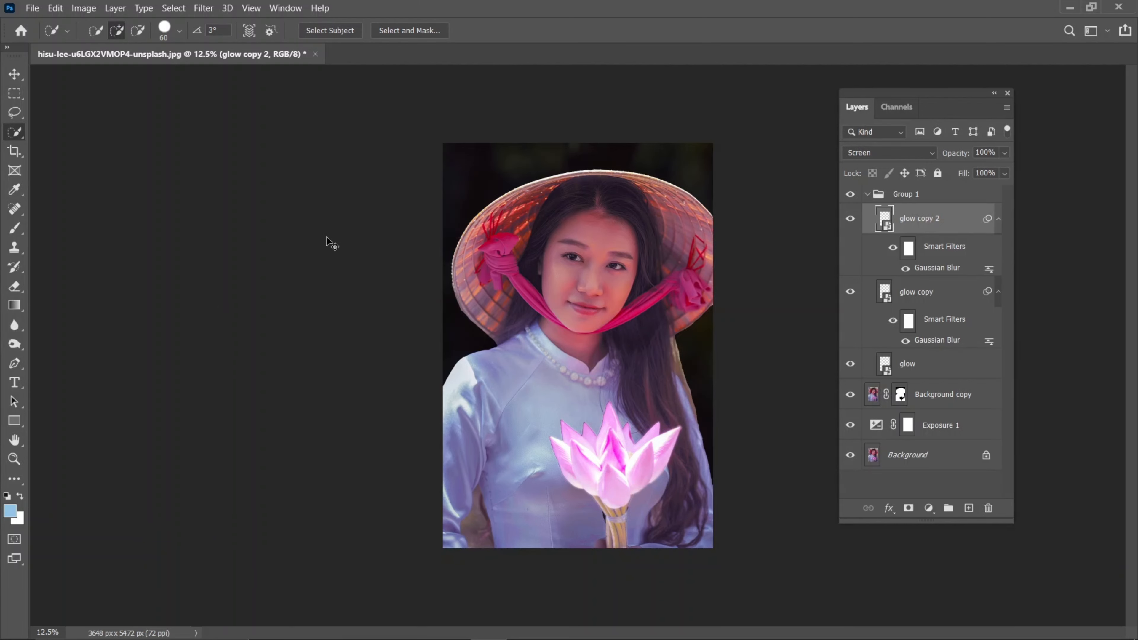
- Duplicate the glow copy 2 layer and set the new copy's Gaussian Blur radius to 150 pixels
key("ctrl+j")
double_click(916, 268)
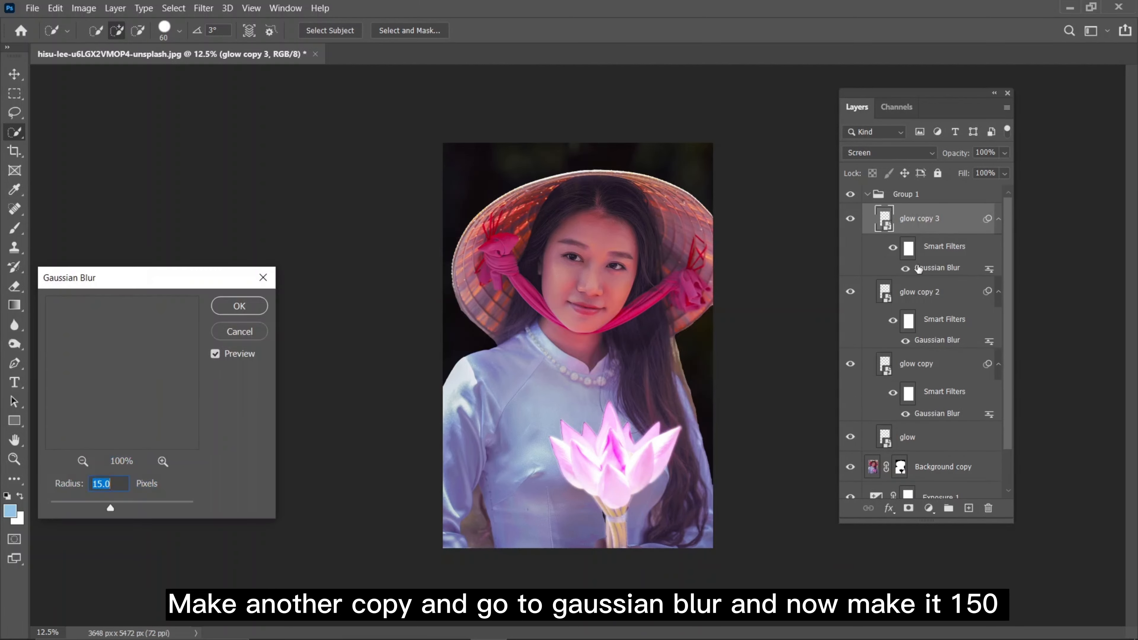
type("150")
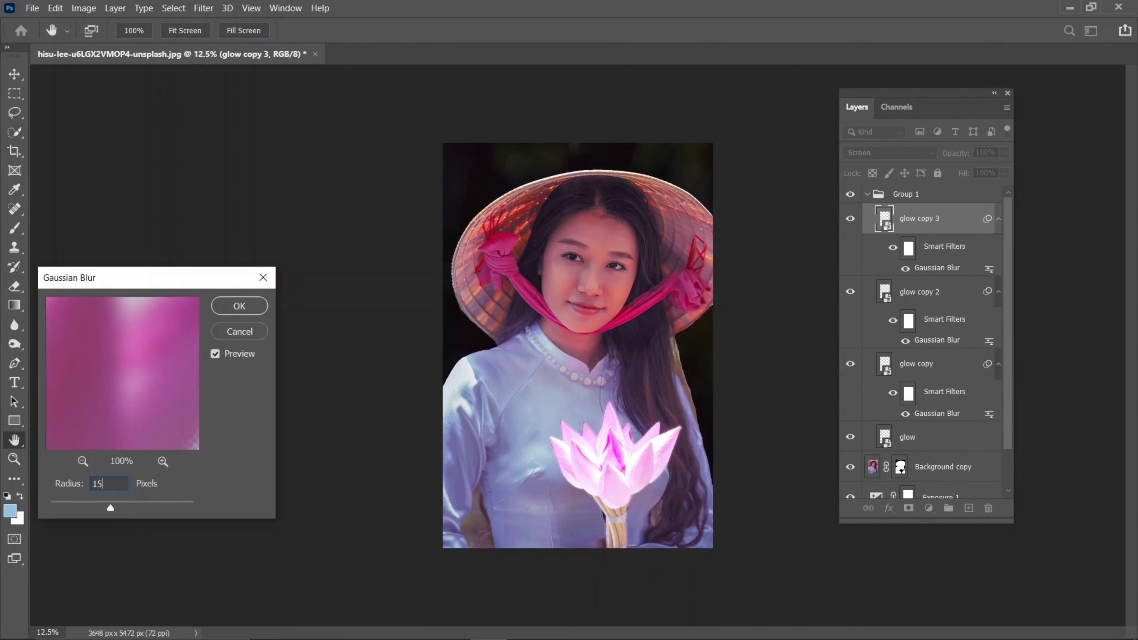
left_click(238, 311)
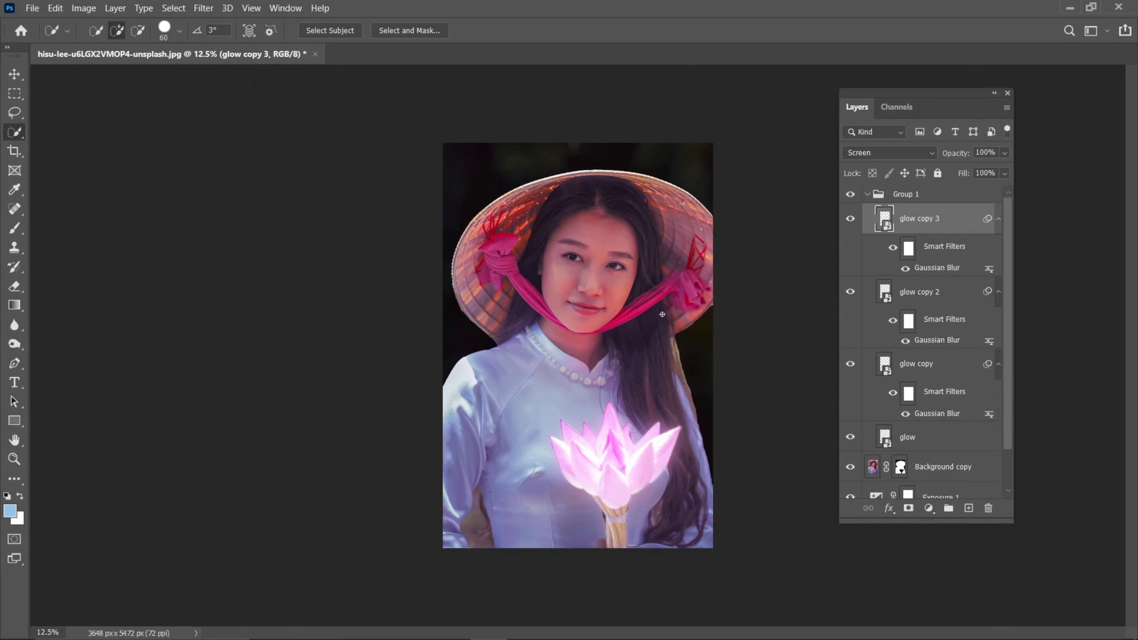
- Duplicate the glow copy 3 layer and set the new copy's Gaussian Blur radius to 300 pixels
key("ctrl+j")
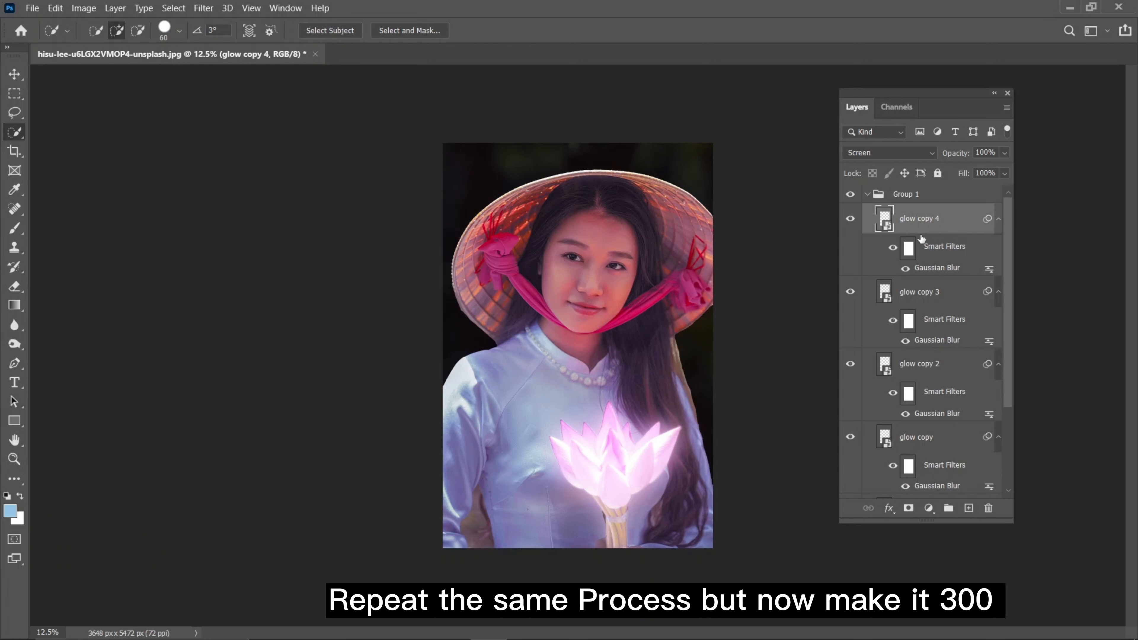
double_click(936, 267)
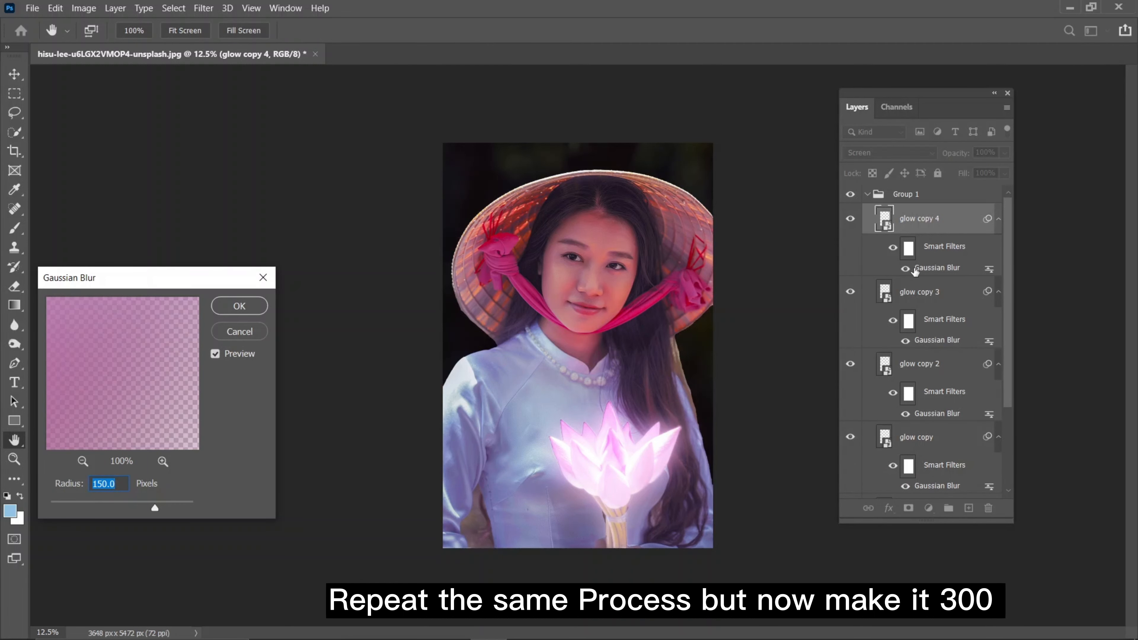
type("30")
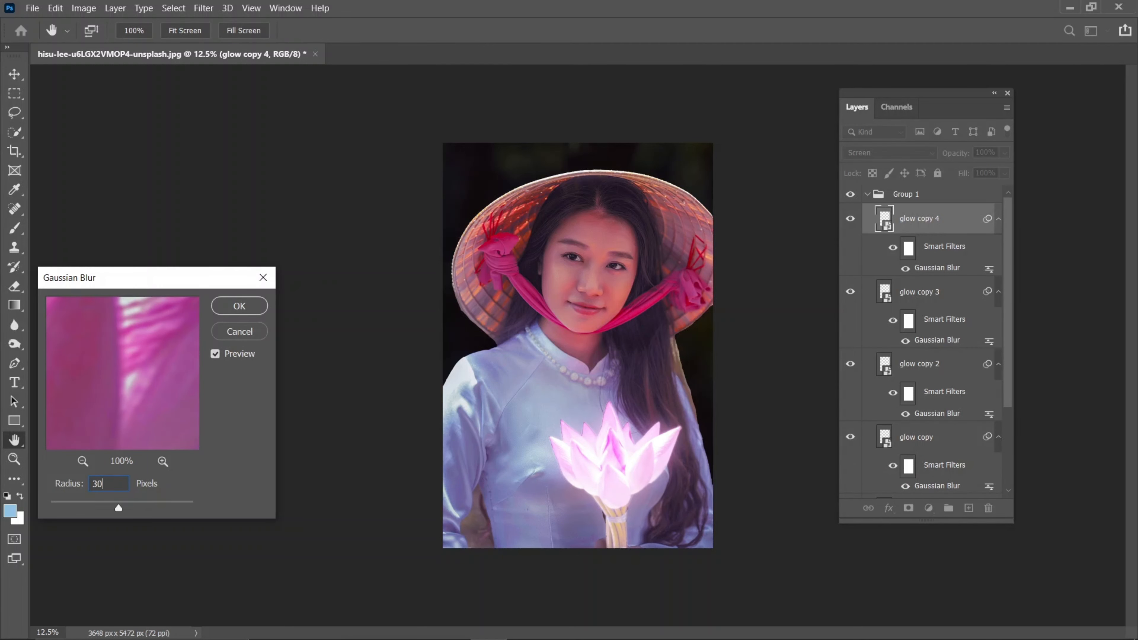
type("0")
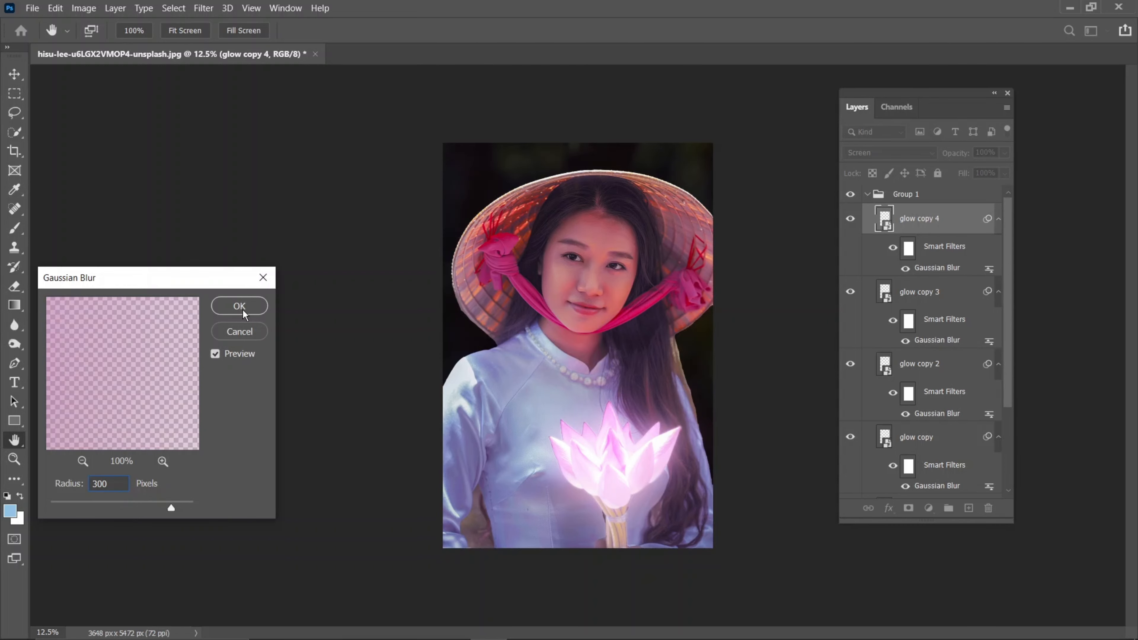
left_click(239, 306)
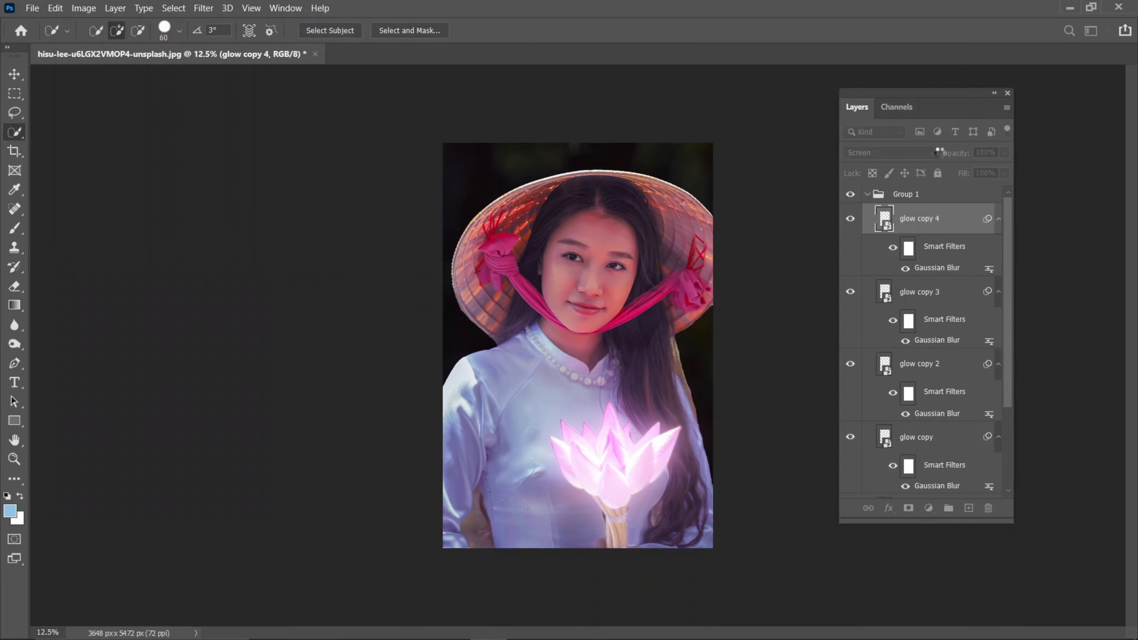
- Hide and show Group 1 to compare the image with and without the glow, and collapse the group
left_click(850, 195)
left_click(850, 194)
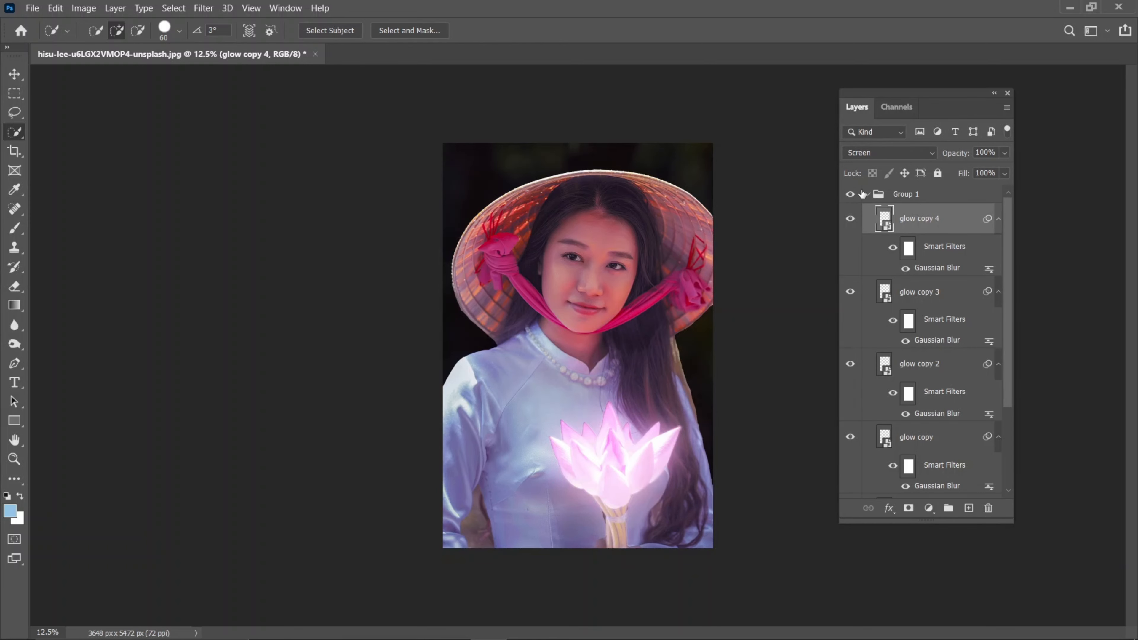
left_click(868, 194)
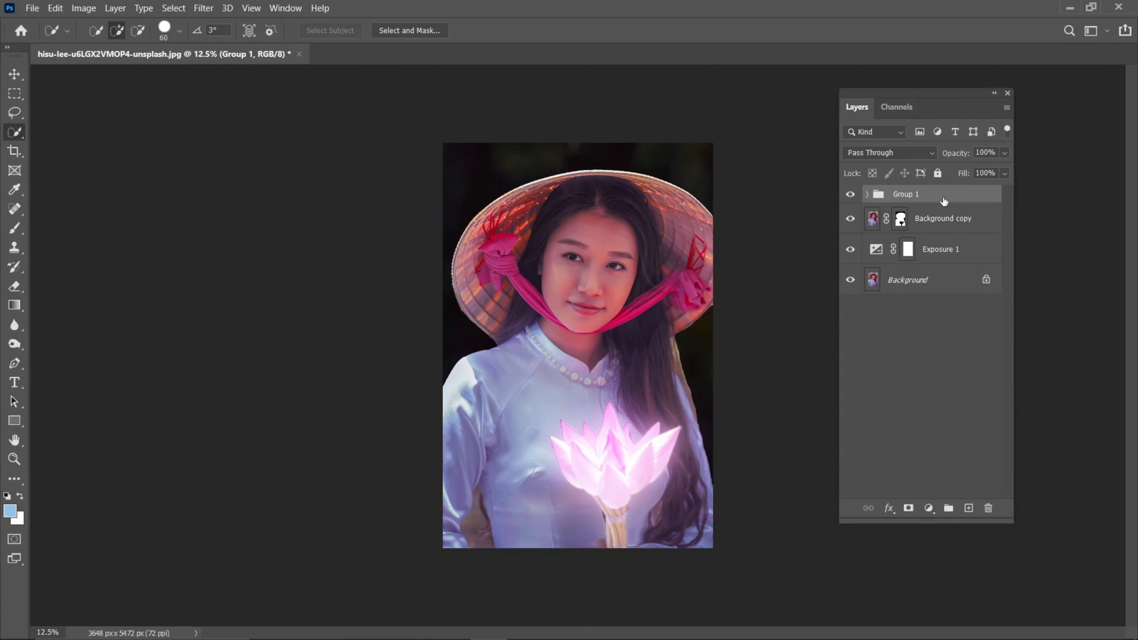
- Add a Brightness/Contrast adjustment above the Background copy layer with brightness -95 and contrast 71
left_click(942, 219)
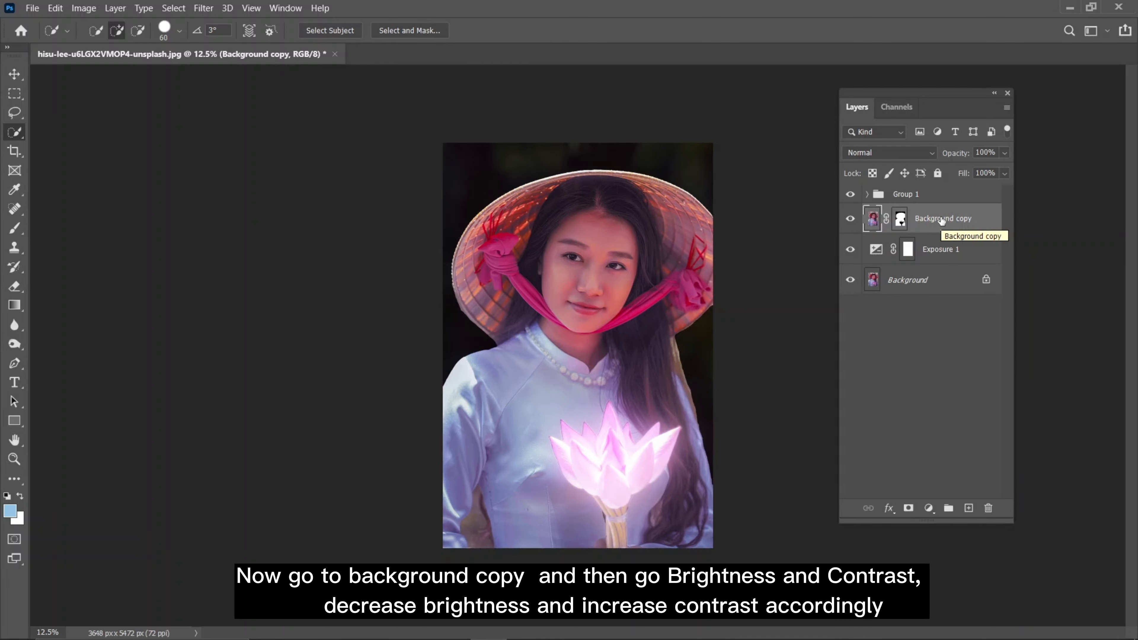
left_click(929, 509)
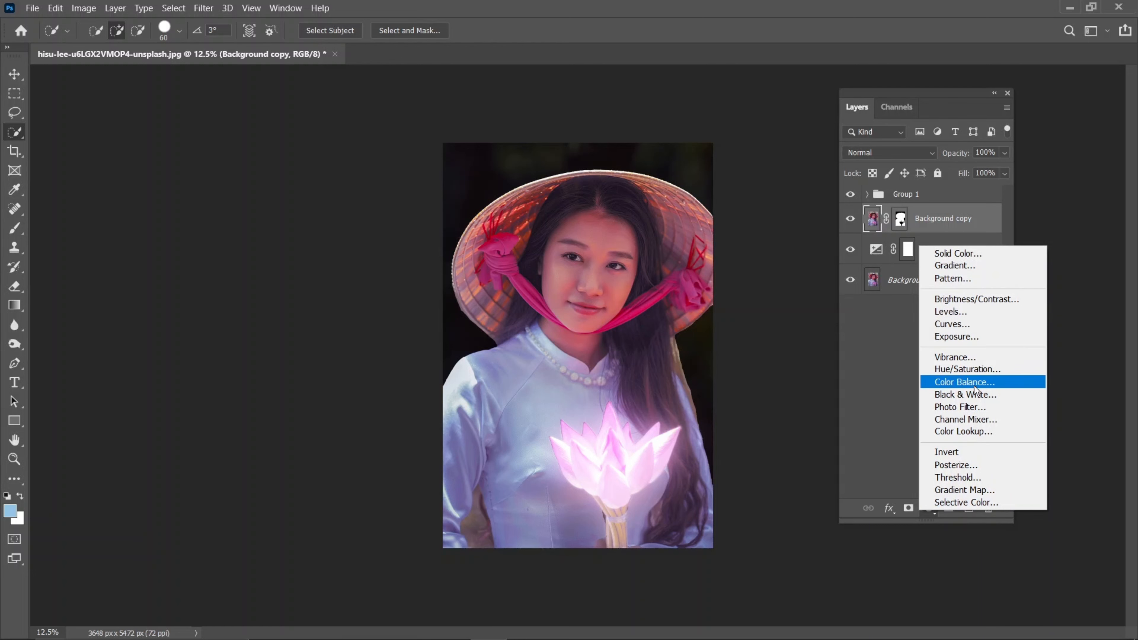
left_click(970, 299)
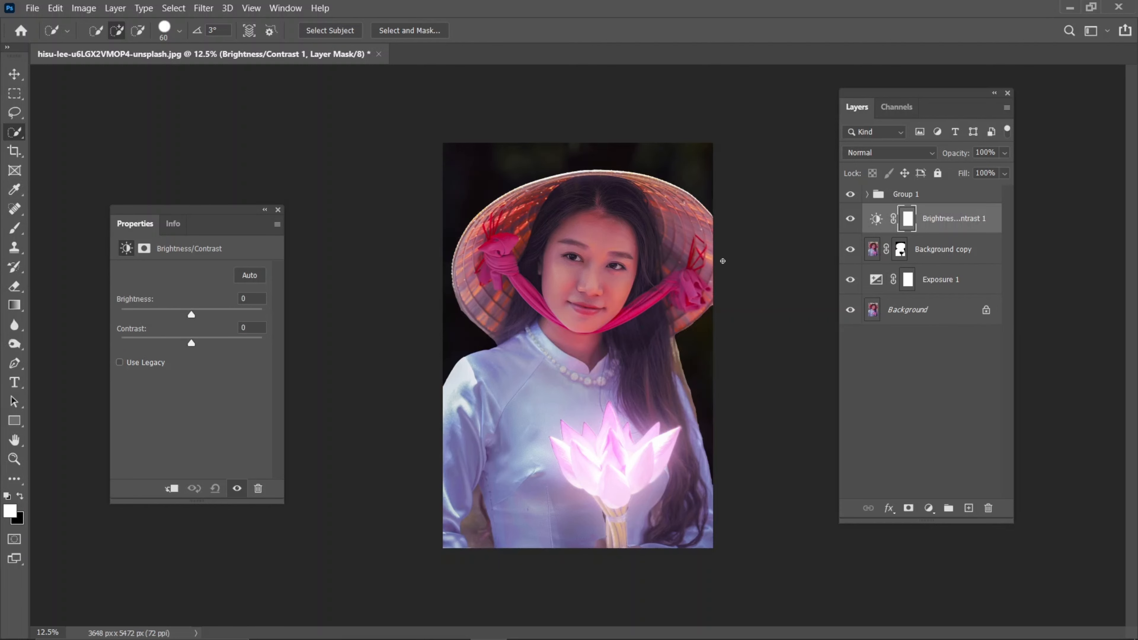
left_click_drag(191, 315, 149, 308)
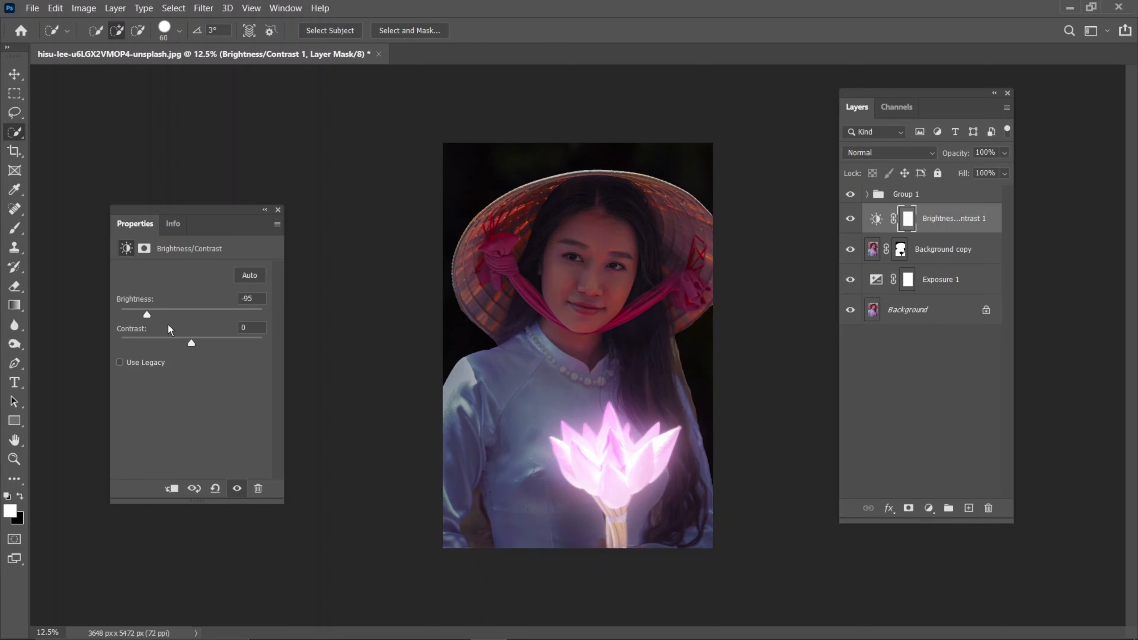
left_click_drag(192, 344, 241, 344)
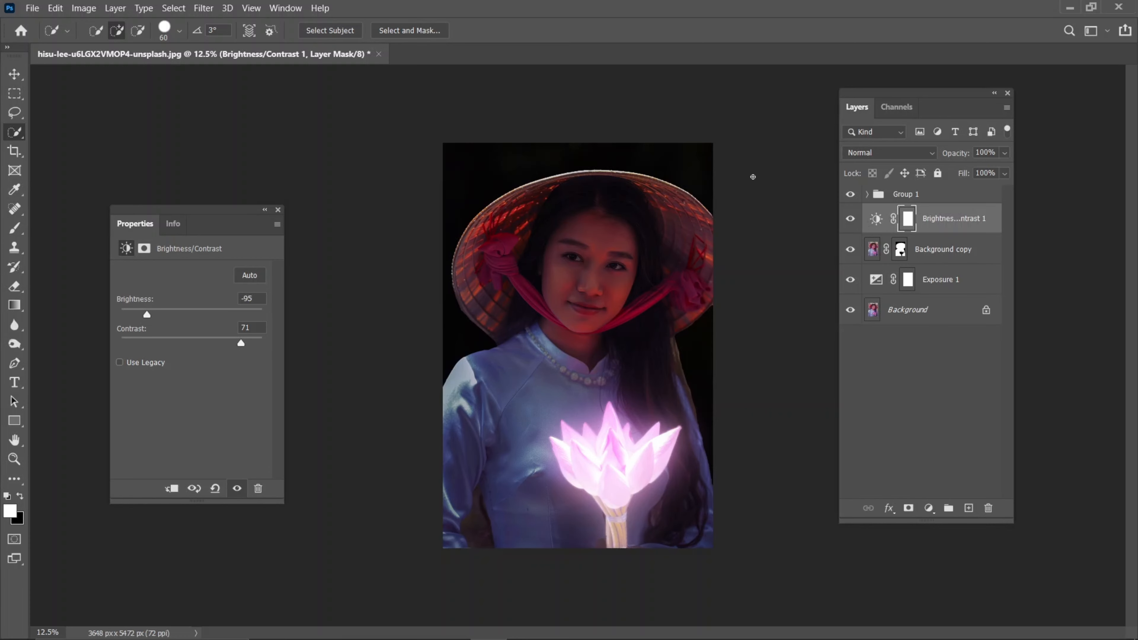
left_click(278, 210)
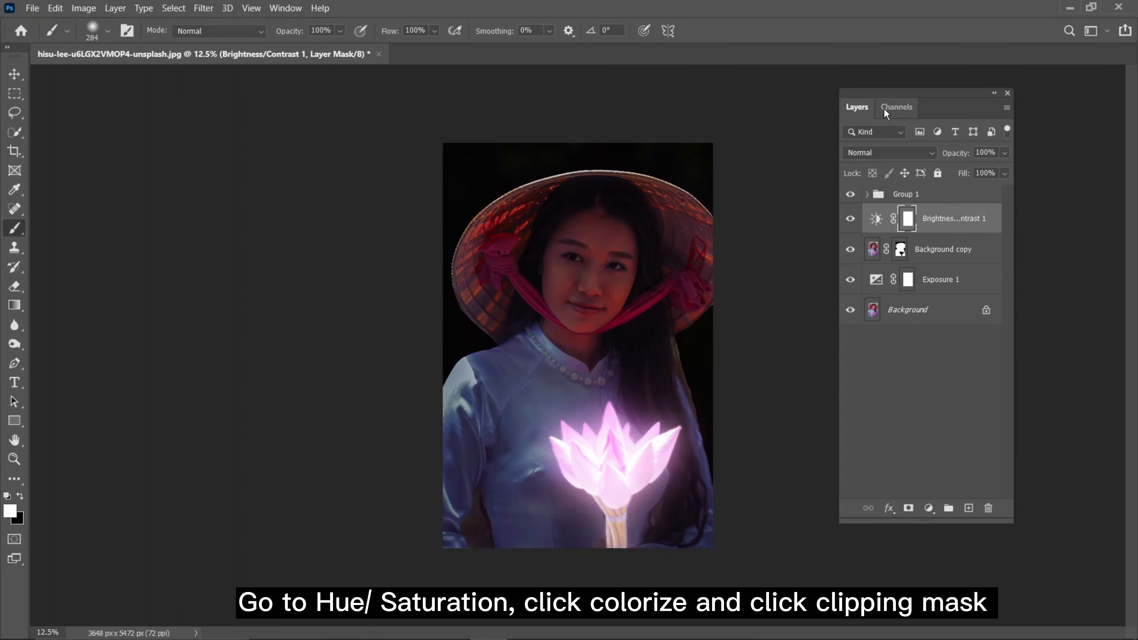
- Add a Hue/Saturation adjustment above the Brightness/Contrast layer, enable Colorize and clip it to the layer below
left_click(921, 510)
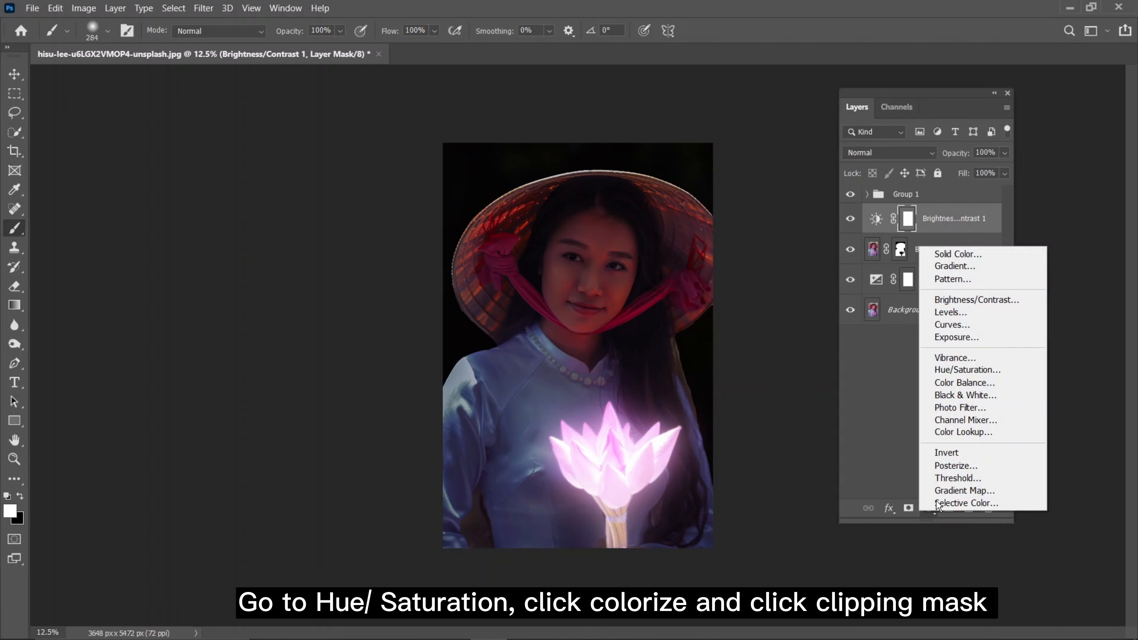
left_click(961, 369)
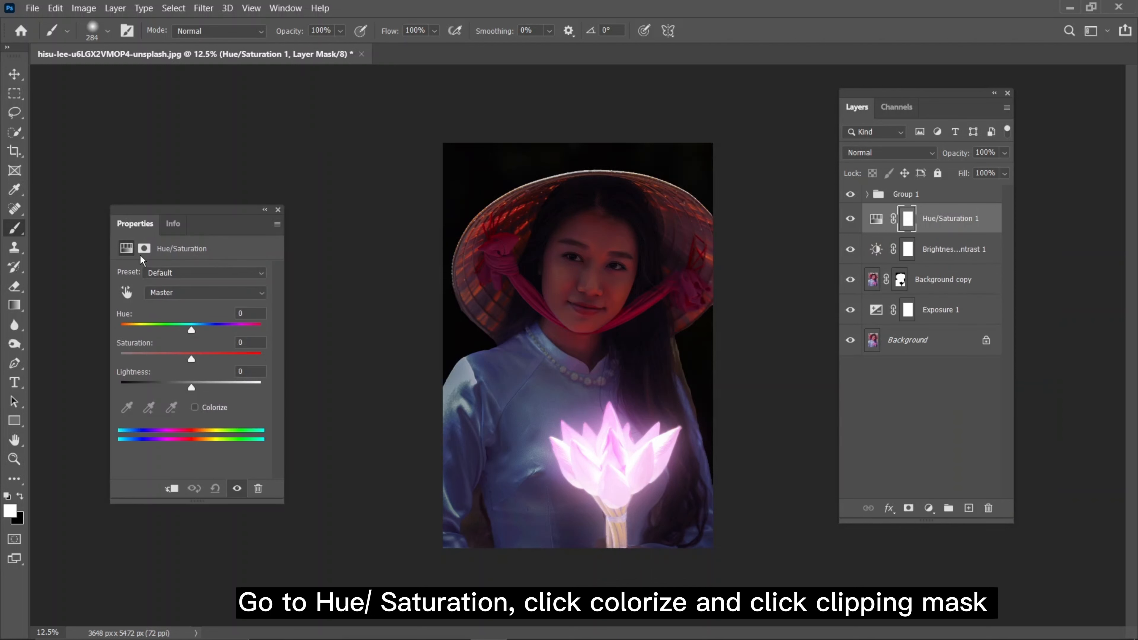
left_click(200, 407)
left_click(171, 488)
- Set the clipped Hue/Saturation adjustment to saturation 100 and hue 44
left_click_drag(207, 359, 275, 358)
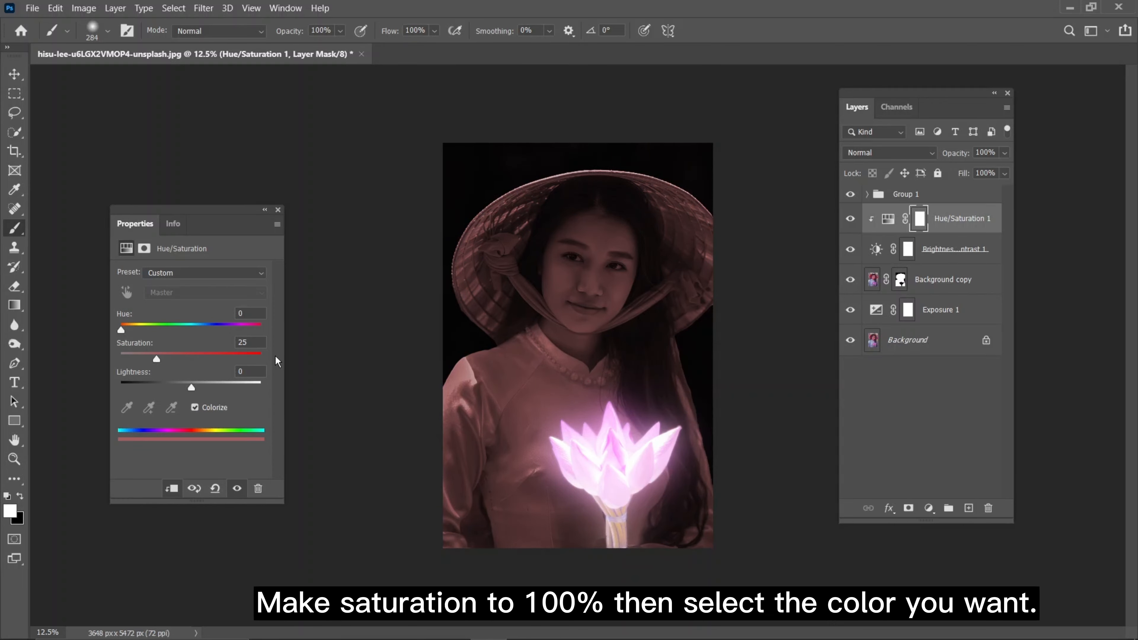
mouse_move(120, 329)
left_mouse_down()
mouse_move(248, 330)
mouse_move(125, 329)
left_mouse_up()
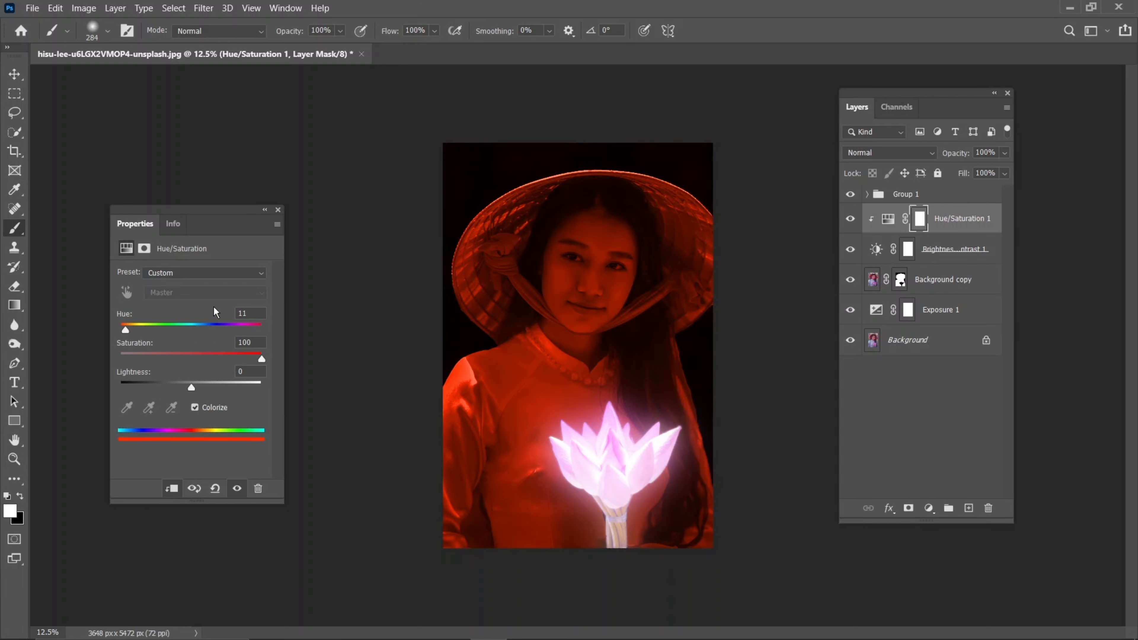
left_click(266, 314)
type("44")
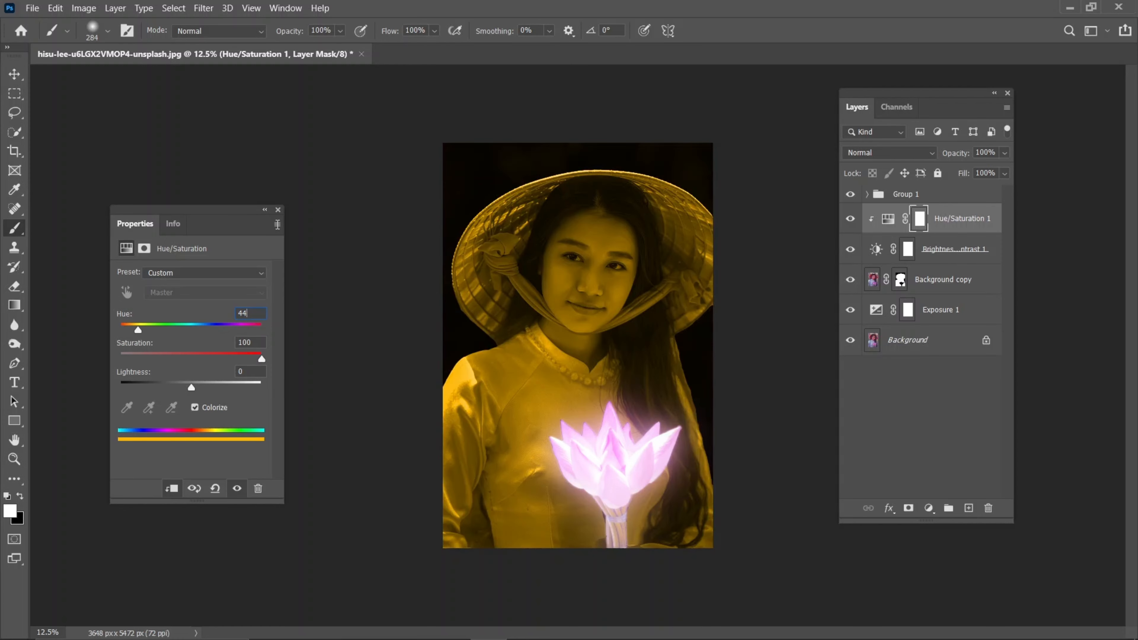
left_click(277, 210)
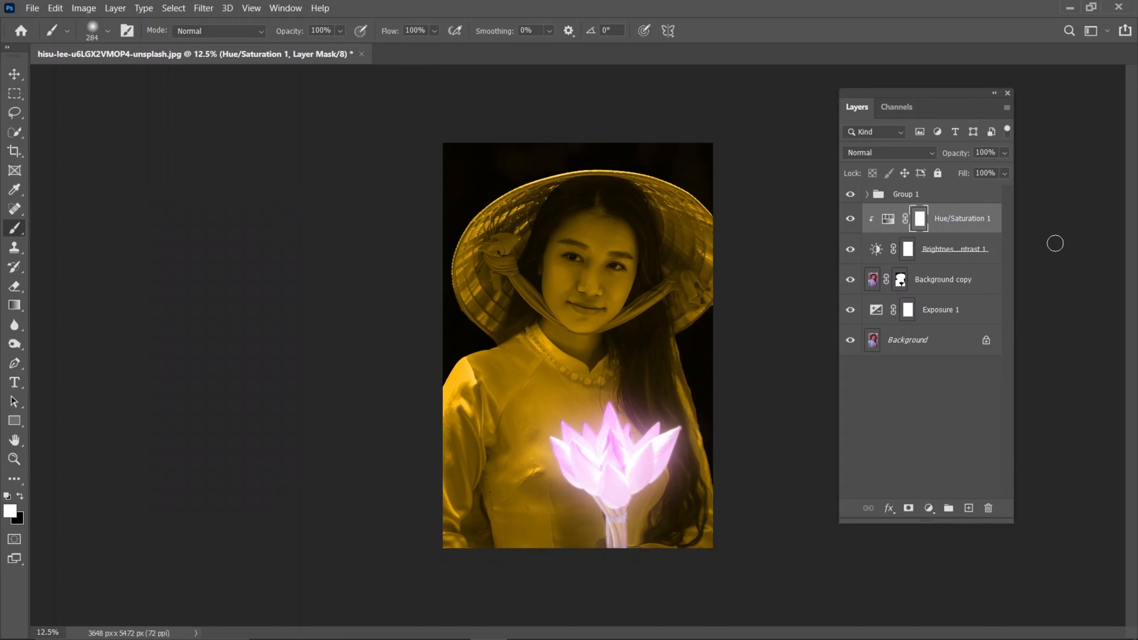
- Add a second Hue/Saturation adjustment directly above the Brightness/Contrast layer, colorized with saturation 100 and hue 44
left_click(957, 250)
left_click(928, 507)
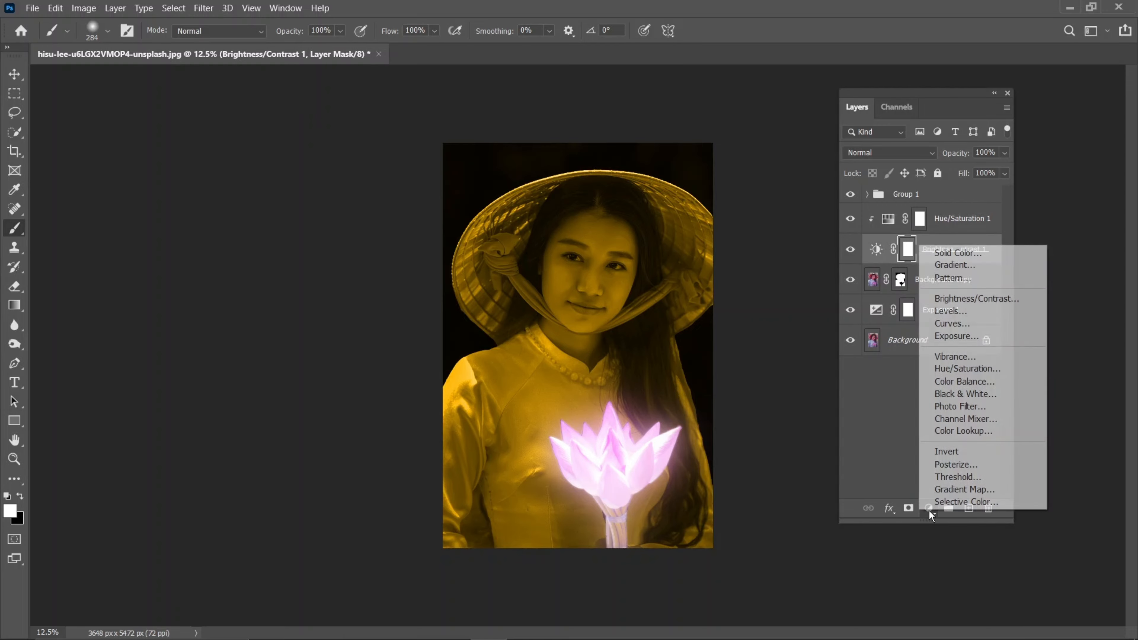
left_click(945, 372)
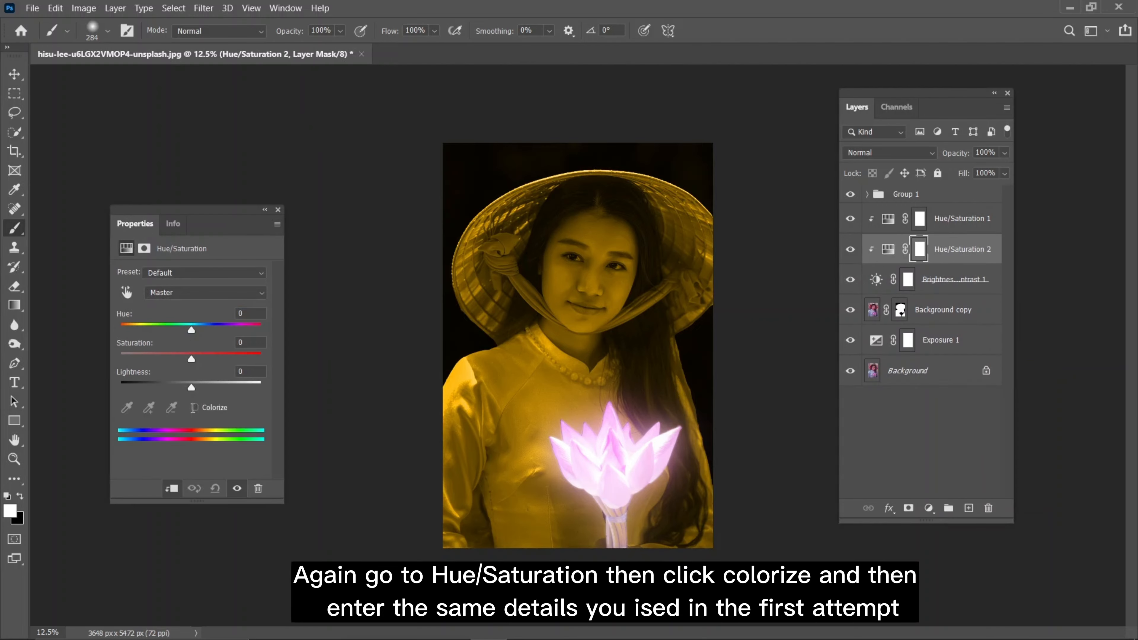
left_click(195, 408)
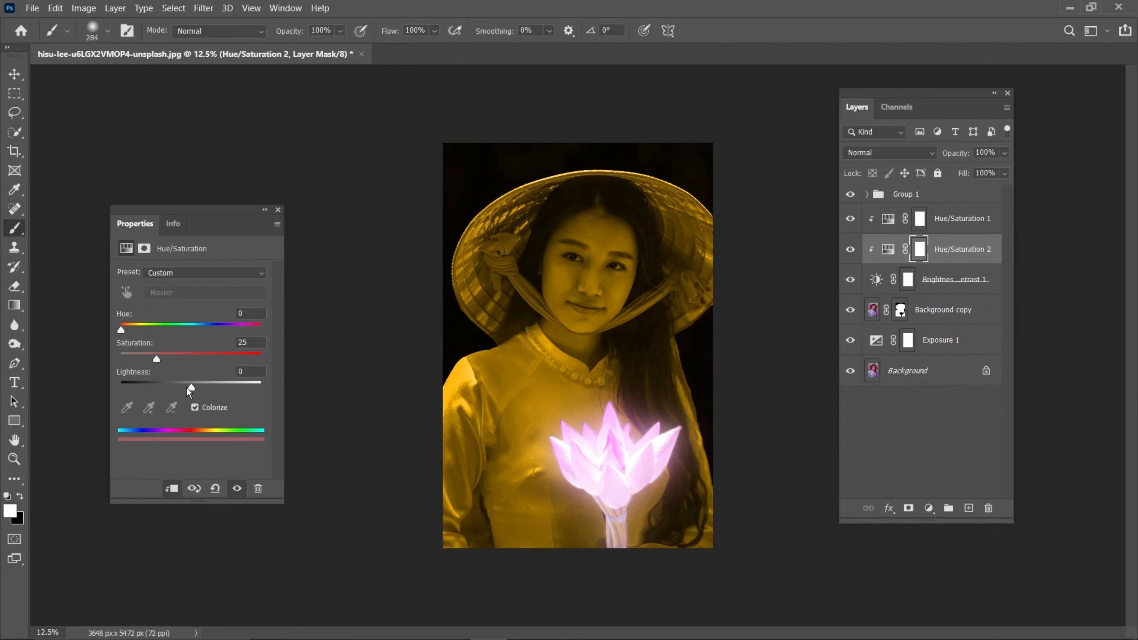
left_click_drag(160, 358, 289, 363)
left_click_drag(248, 314, 230, 316)
type("44")
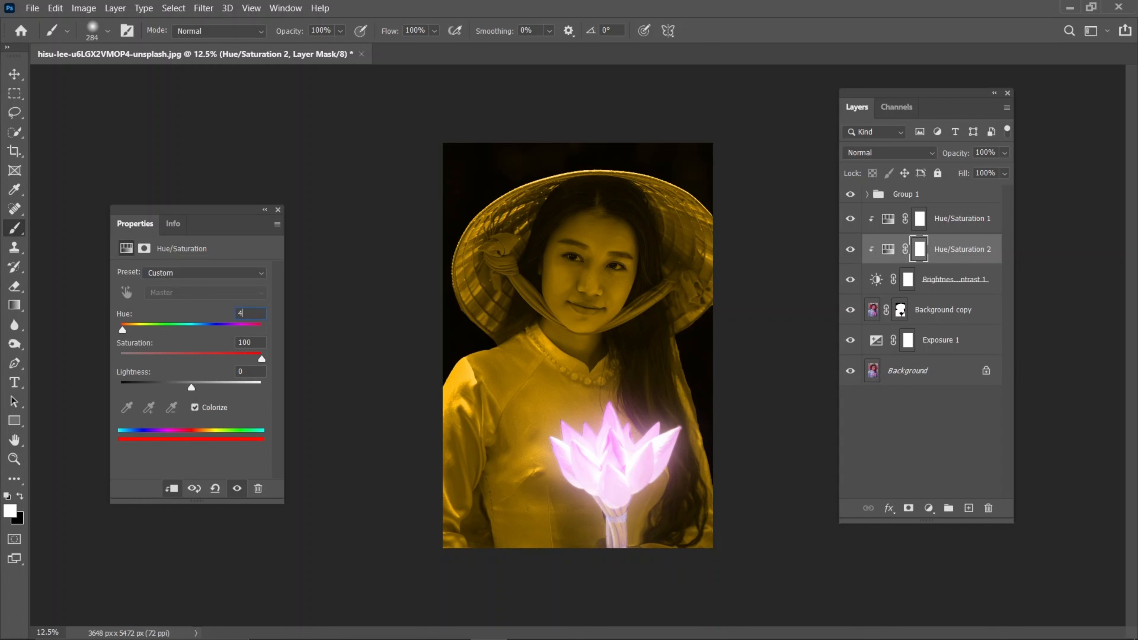
left_click(278, 210)
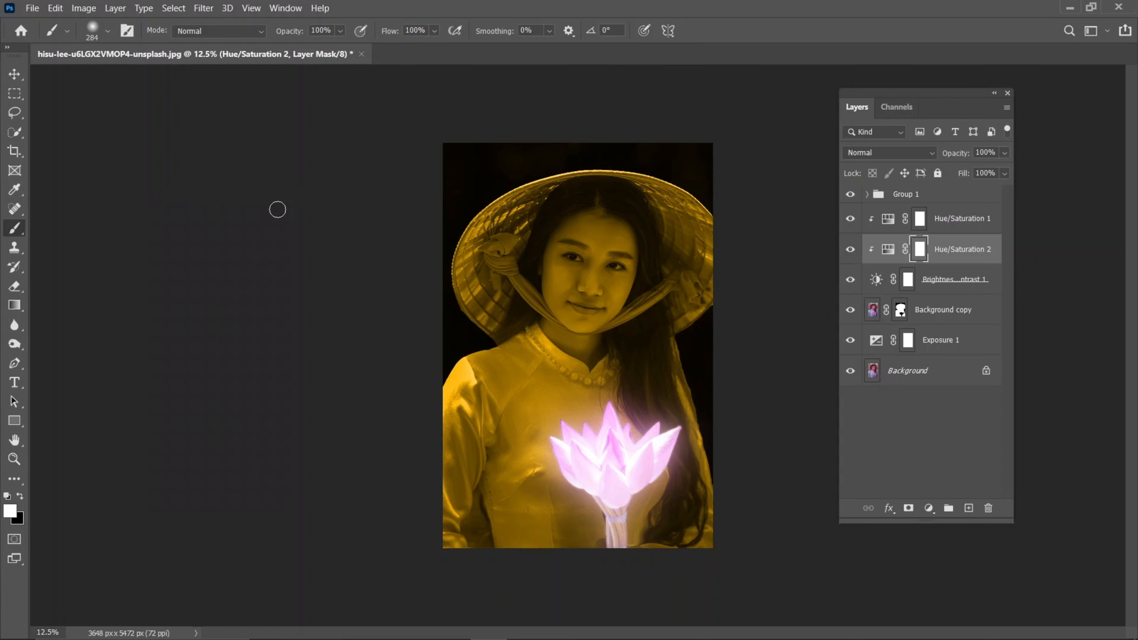
- In the Hue/Saturation 2 layer's blending options, split the Underlying Layer black Blend If slider to 0 / 227
right_click(954, 252)
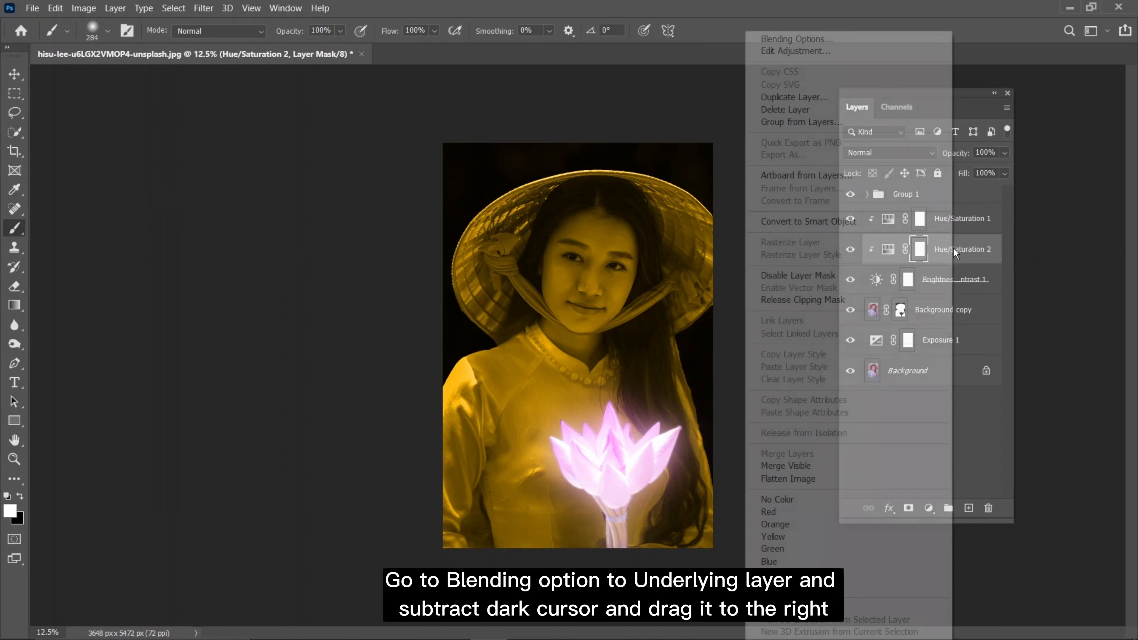
left_click(795, 39)
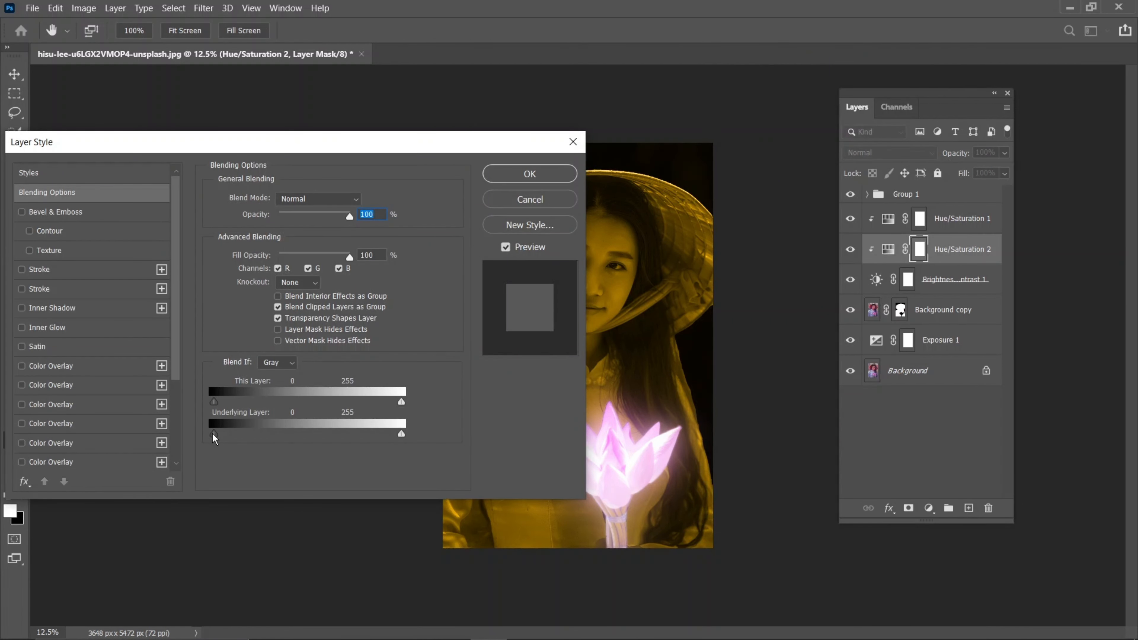
left_click_drag(214, 433, 381, 438)
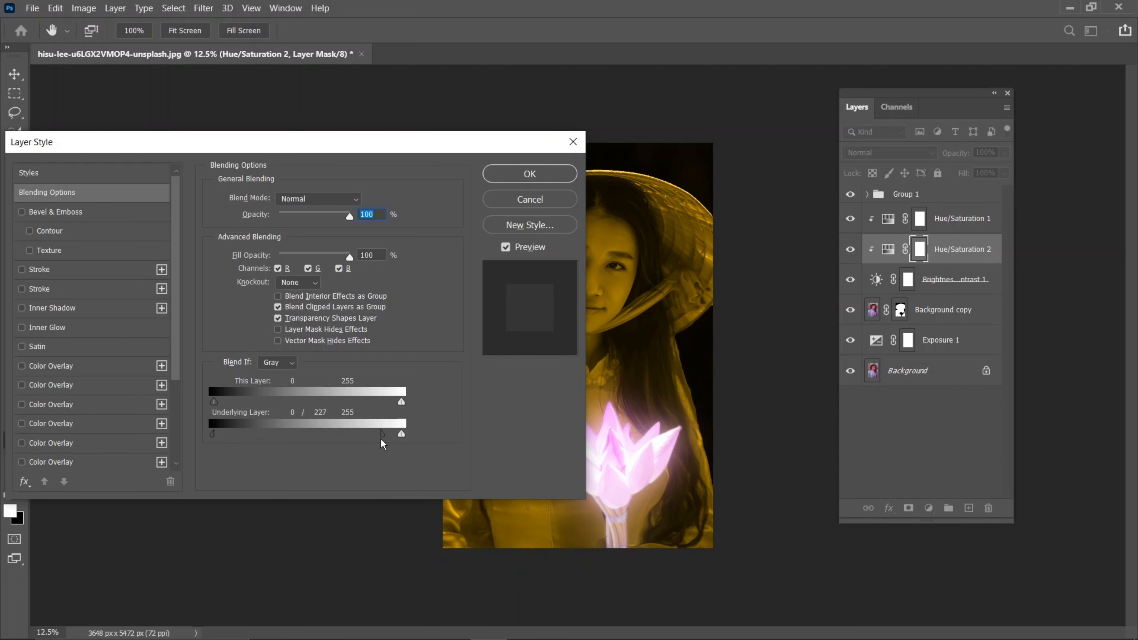
left_click(549, 170)
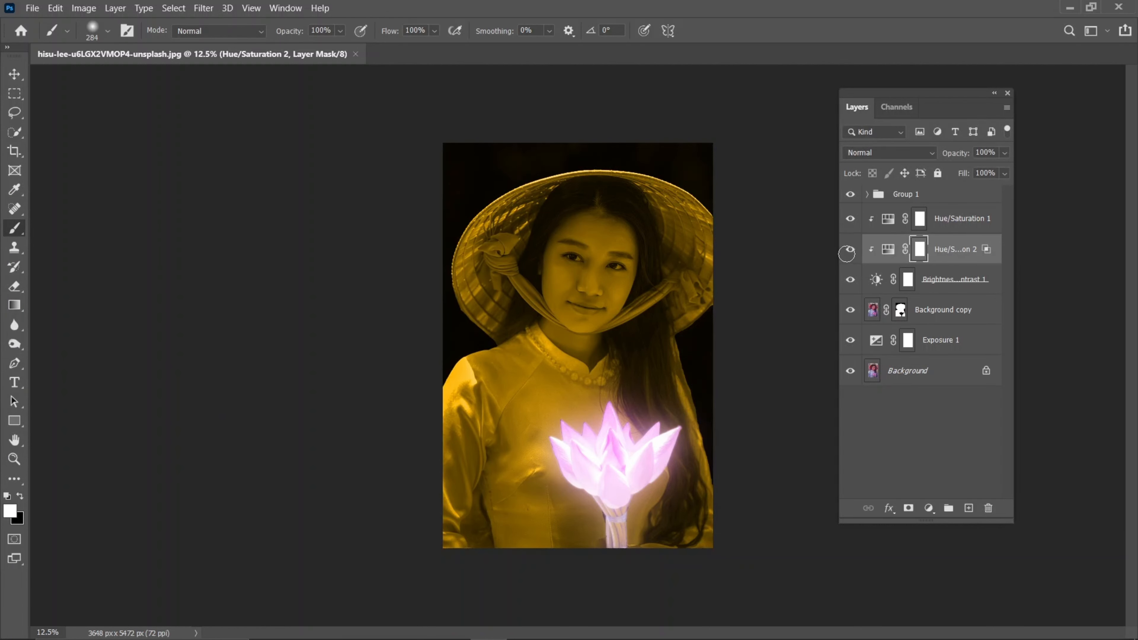
- Hide and show the Hue/Saturation 2 and Hue/Saturation 1 layers in turn to compare their effects
left_click(850, 250)
left_click(850, 250)
left_click(850, 218)
left_click(849, 218)
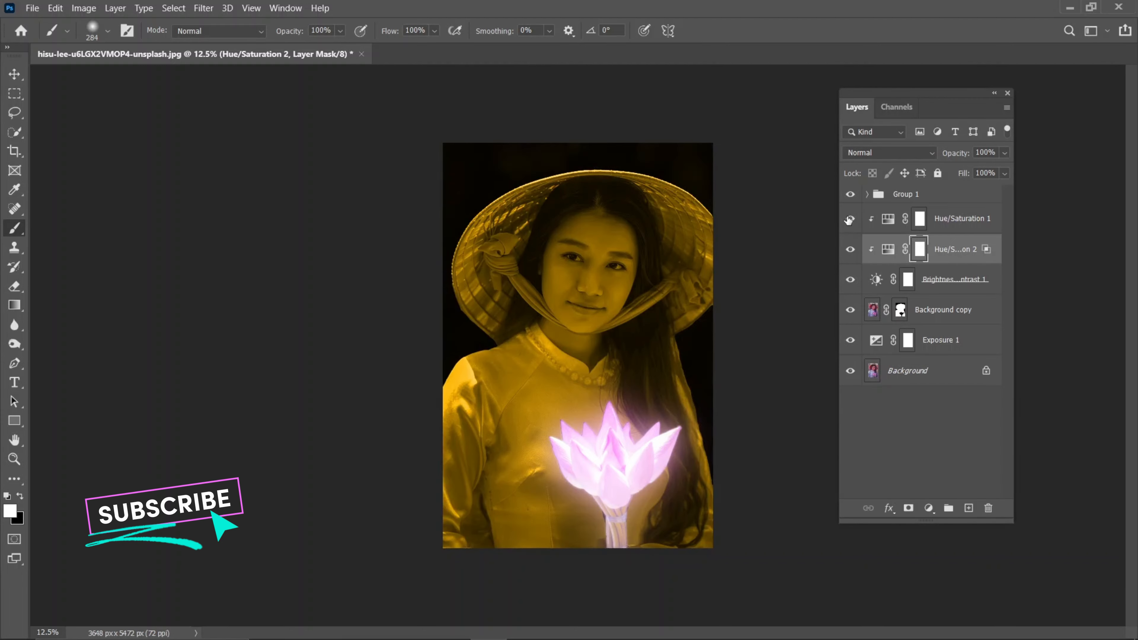
- Toggle the Hue/Saturation 1 layer's visibility to compare the portrait with and without its tint
left_click(849, 219)
left_click(850, 219)
left_click(850, 219)
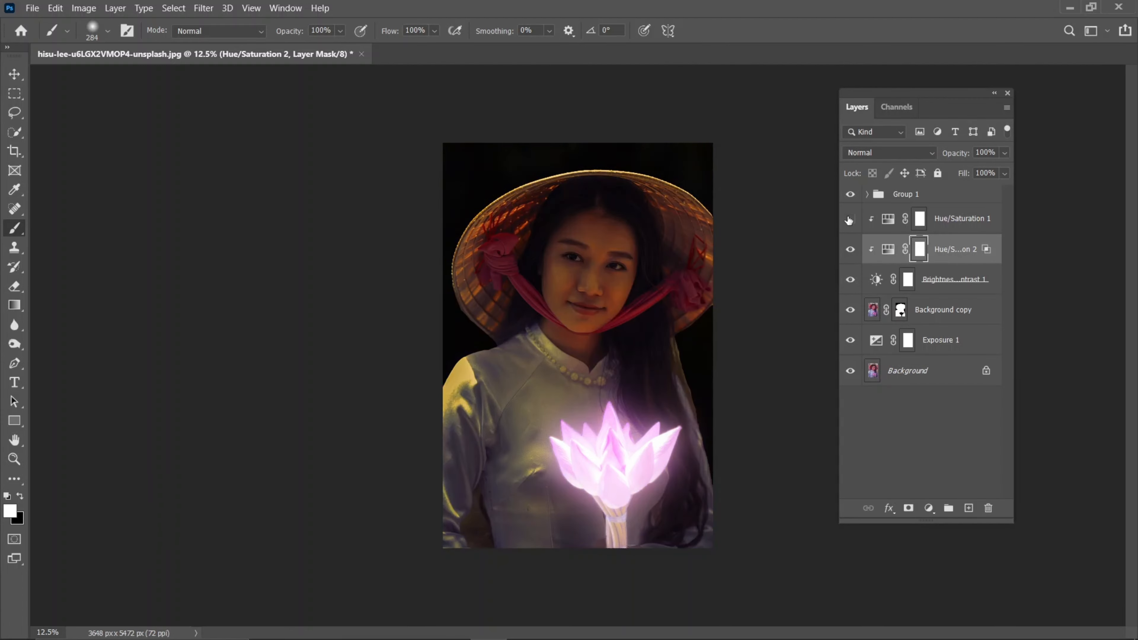
left_click(849, 219)
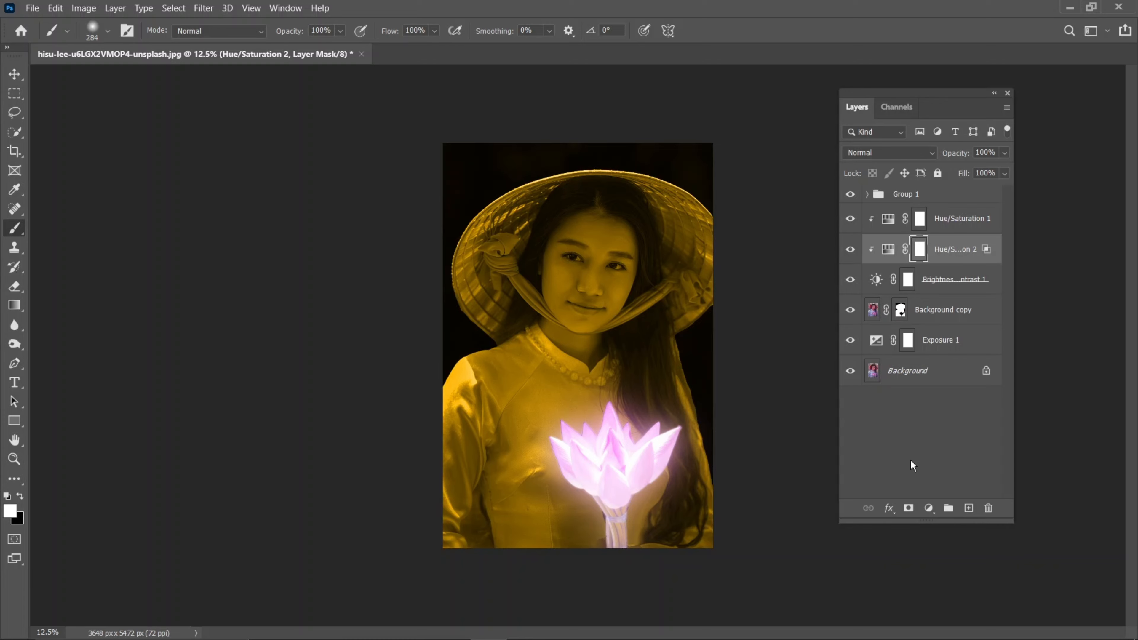
- Add a clipped Exposure adjustment directly above the Brightness/Contrast 1 layer with exposure -2.04 and gamma correction 0.63
left_click(966, 283)
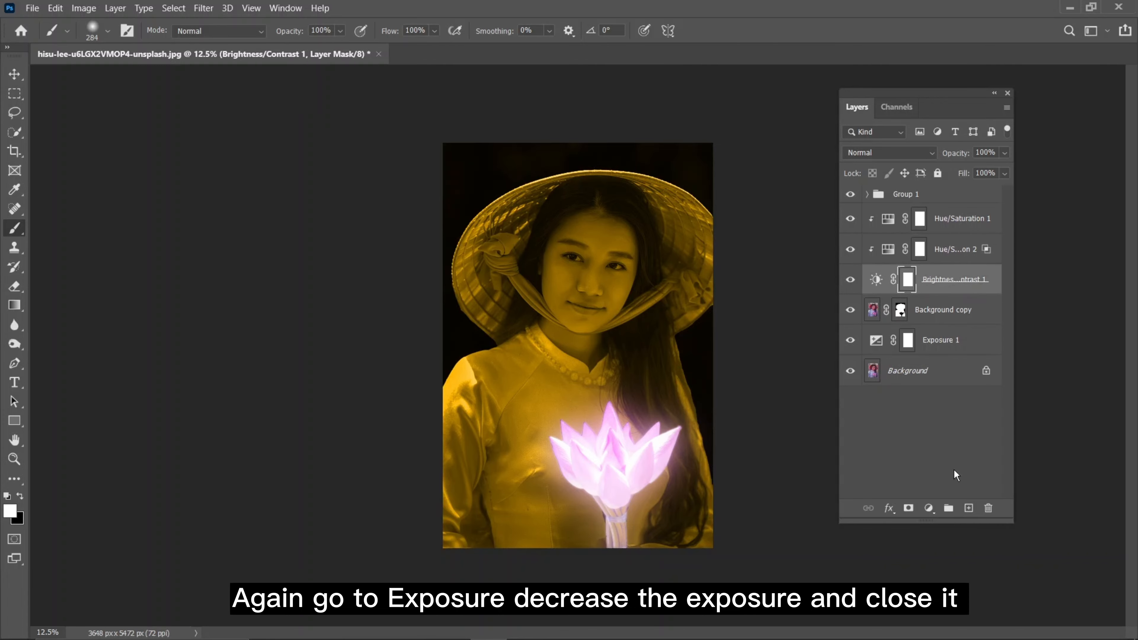
left_click(928, 508)
left_click(968, 337)
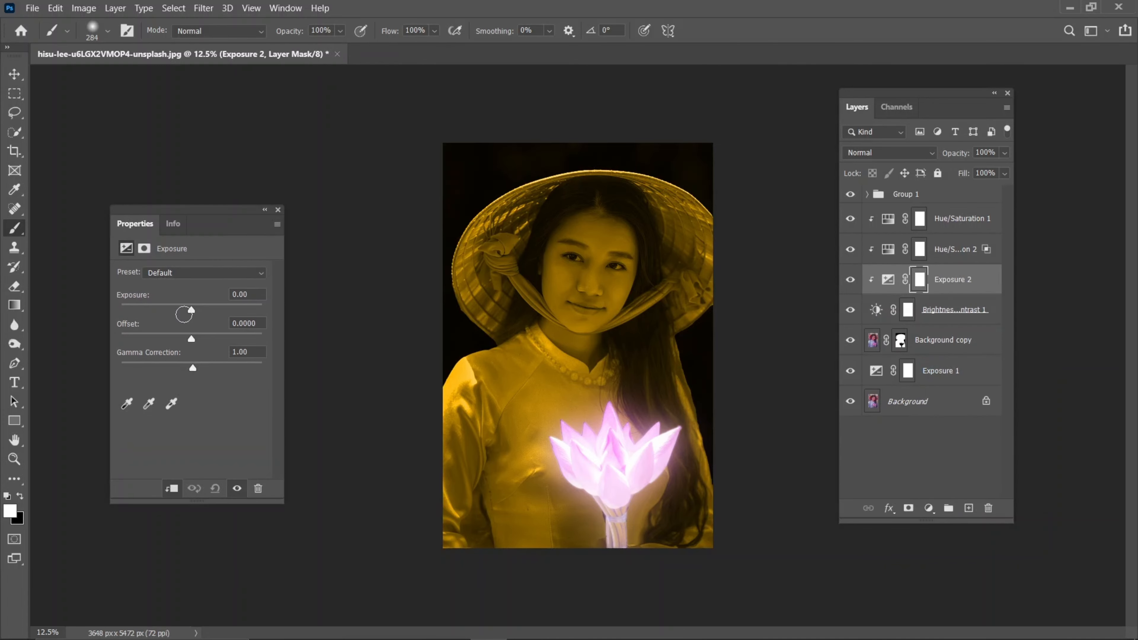
left_click_drag(192, 309, 169, 305)
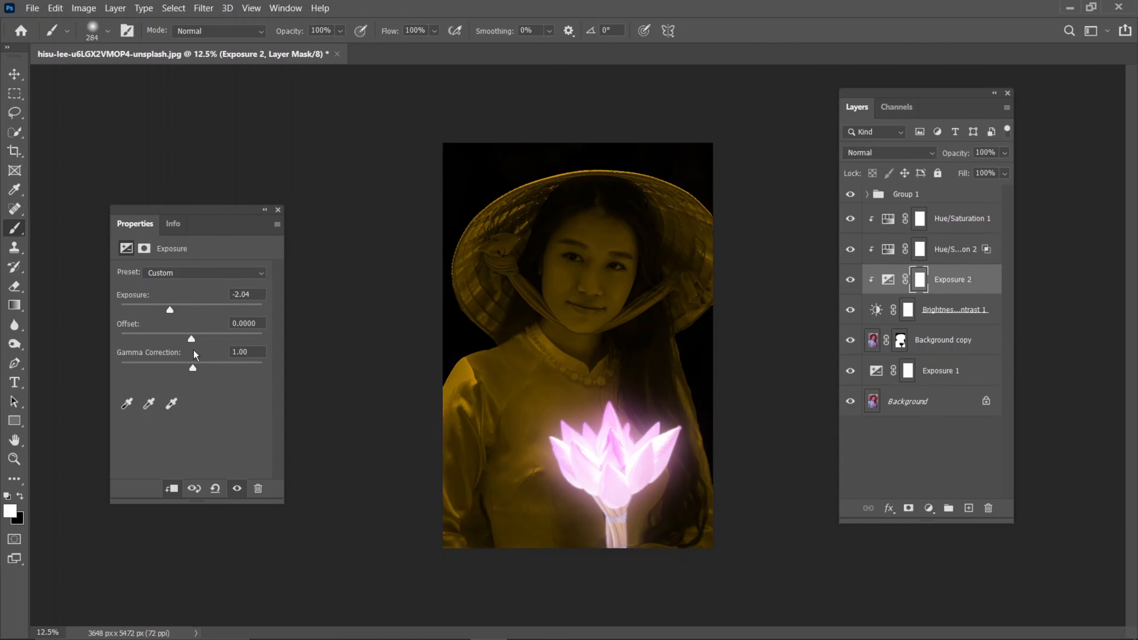
left_click_drag(193, 368, 213, 373)
mouse_move(215, 375)
left_mouse_down()
mouse_move(197, 361)
mouse_move(213, 368)
left_mouse_up()
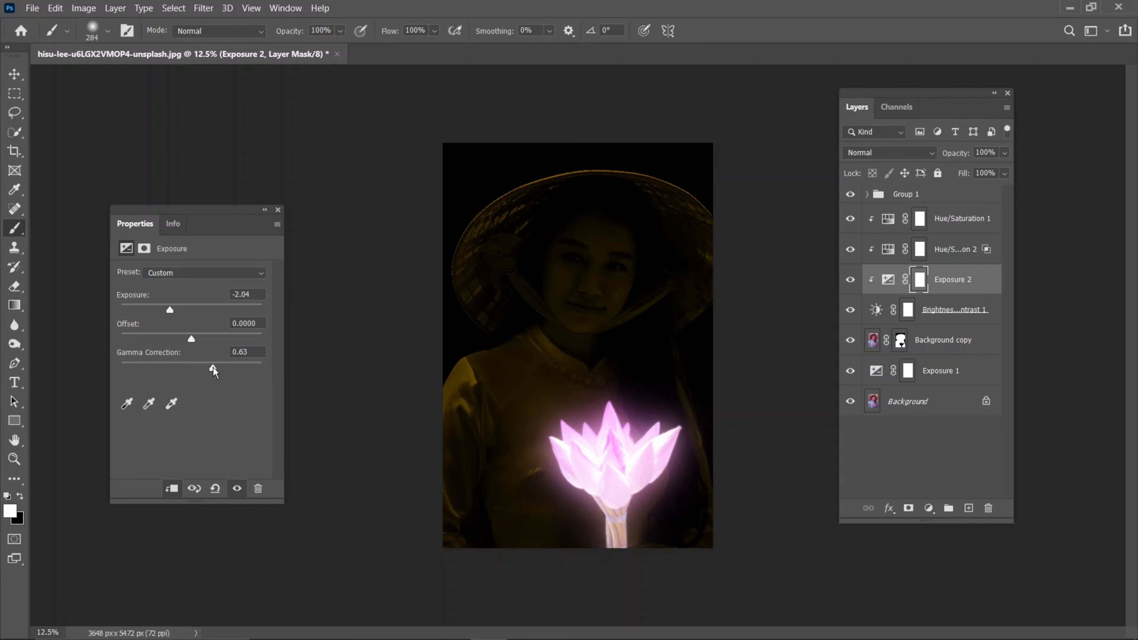
left_click(277, 209)
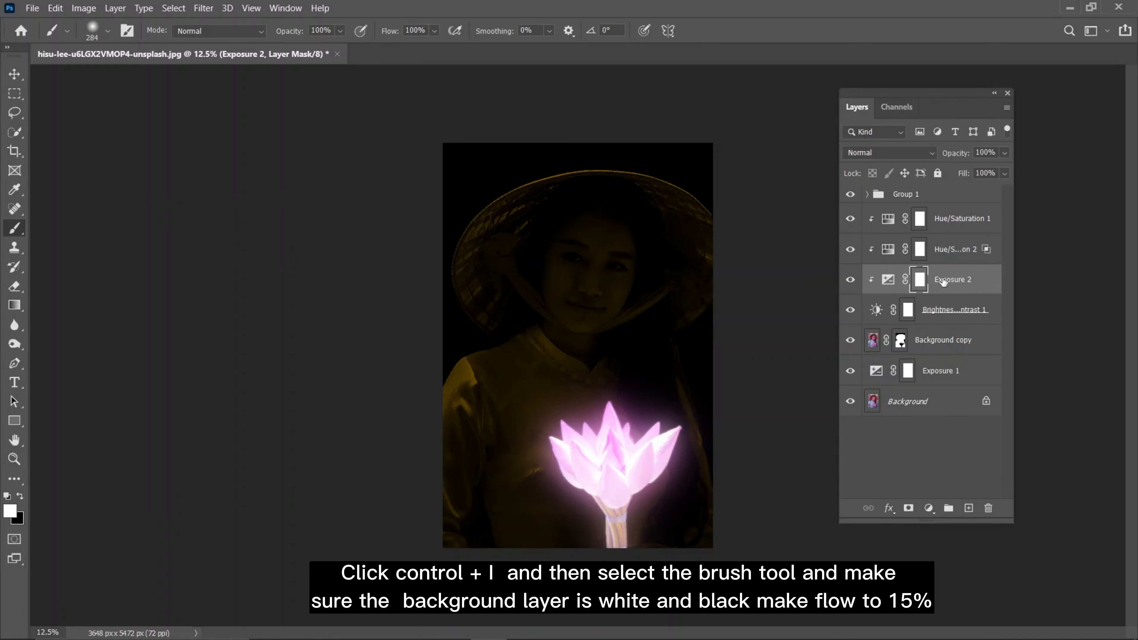
- Invert the Exposure 2 layer mask to black and set the brush flow to 15%
key("ctrl+i")
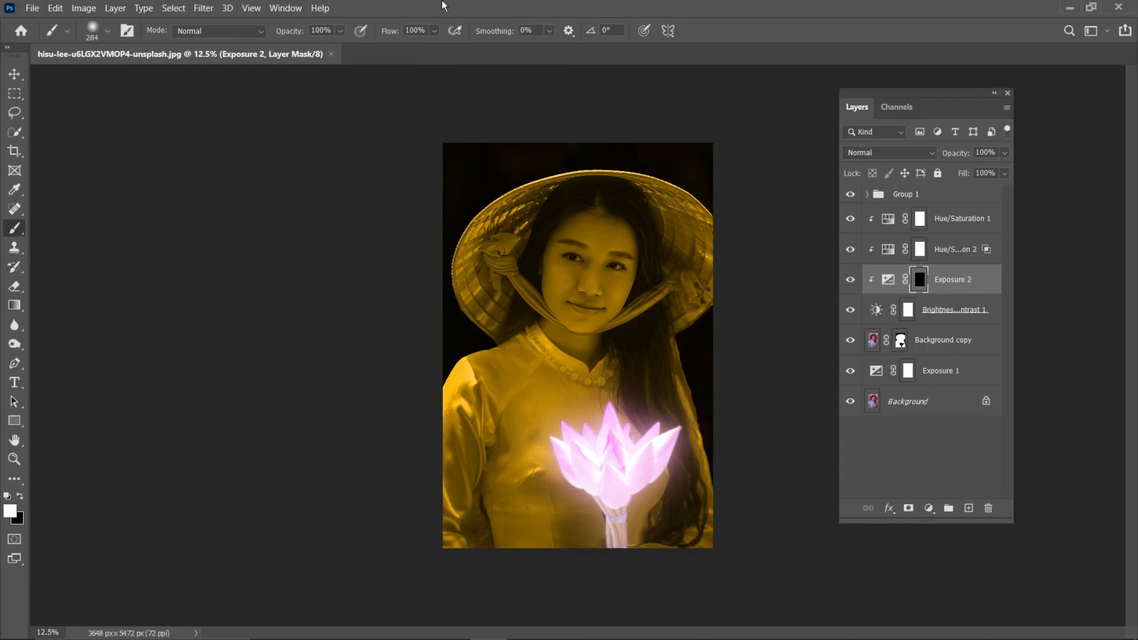
left_click(428, 30)
type("15")
key("Return")
- Paint white on the Exposure 2 mask over the sleeve, dress and hair away from the flower, using a soft 1100 to 700 px brush
key("bracketright")
key("bracketright")
key("bracketright")
key("bracketright")
key("bracketright")
key("bracketright")
key("bracketright")
key("bracketright")
key("bracketright")
mouse_move(494, 481)
left_mouse_down()
mouse_move(560, 540)
mouse_move(523, 543)
left_mouse_up()
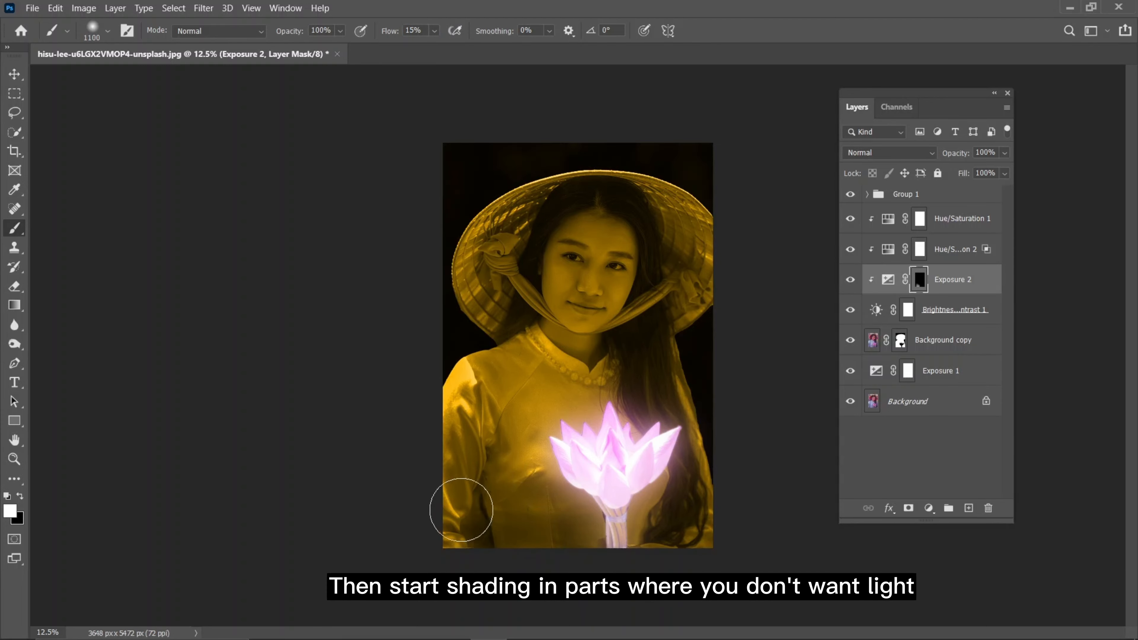
mouse_move(448, 543)
left_mouse_down()
mouse_move(490, 474)
mouse_move(484, 507)
mouse_move(665, 509)
mouse_move(653, 535)
mouse_move(690, 501)
mouse_move(648, 560)
mouse_move(550, 553)
mouse_move(575, 536)
mouse_move(532, 513)
mouse_move(451, 556)
mouse_move(477, 476)
mouse_move(584, 531)
mouse_move(674, 495)
mouse_move(680, 505)
mouse_move(688, 449)
mouse_move(685, 531)
mouse_move(499, 525)
mouse_move(470, 465)
mouse_move(500, 465)
mouse_move(493, 385)
mouse_move(443, 484)
mouse_move(469, 376)
mouse_move(511, 406)
left_mouse_up()
key("[")
mouse_move(521, 357)
left_mouse_down()
mouse_move(528, 494)
mouse_move(500, 427)
mouse_move(523, 486)
left_mouse_up()
key("[")
key("[")
key("[")
left_click_drag(677, 382, 695, 411)
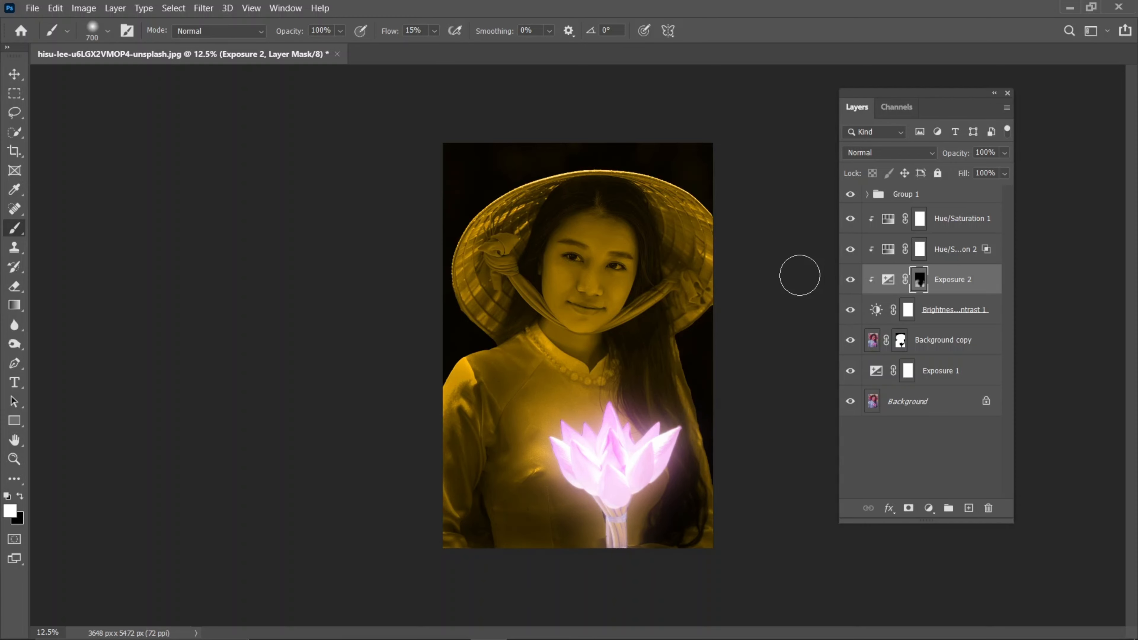
- Duplicate the Hue/Saturation 2 layer and raise the copy's lightness to slightly above +35
left_click(972, 254)
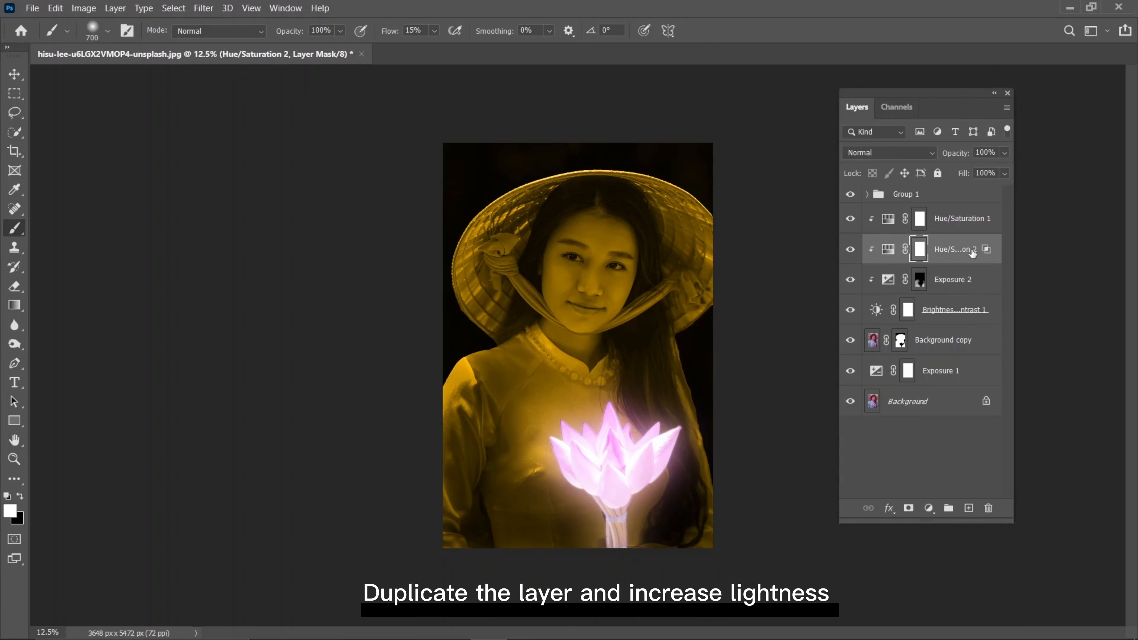
key("ctrl+j")
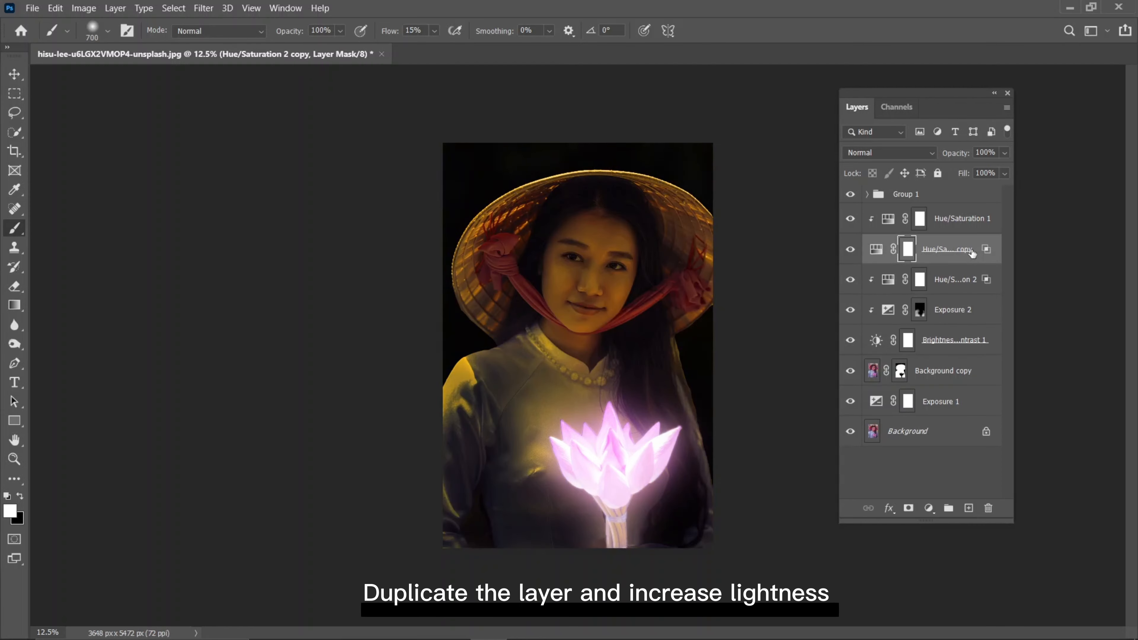
double_click(876, 249)
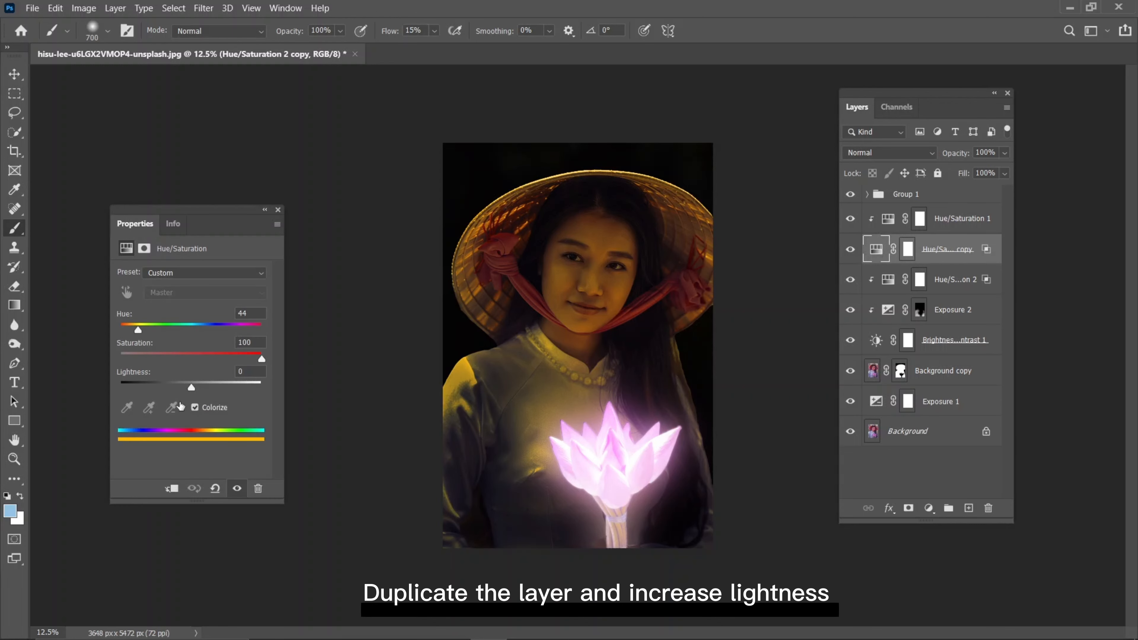
mouse_move(196, 395)
left_mouse_down()
mouse_move(226, 391)
mouse_move(217, 388)
left_mouse_up()
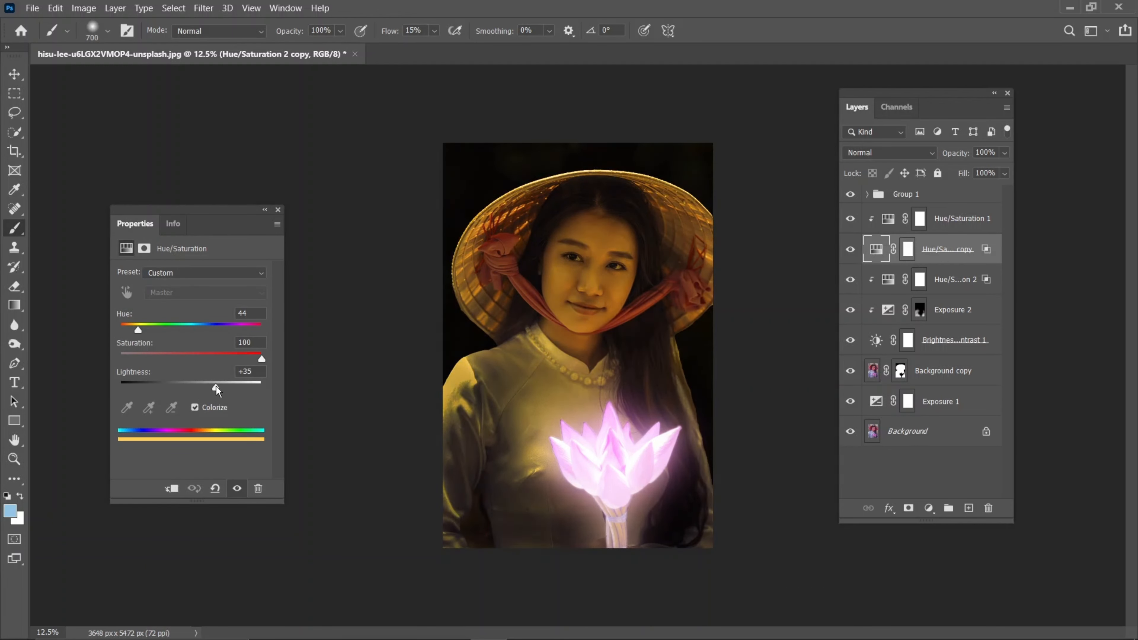
left_click_drag(217, 390, 221, 393)
left_click(278, 210)
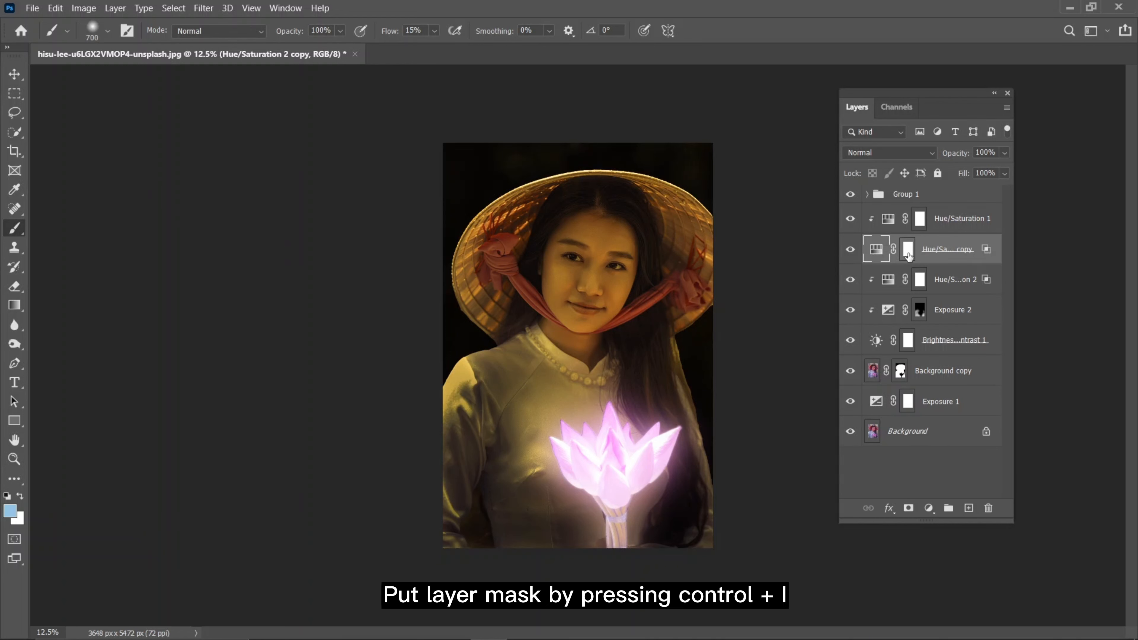
left_click(907, 251)
key("ctrl+i")
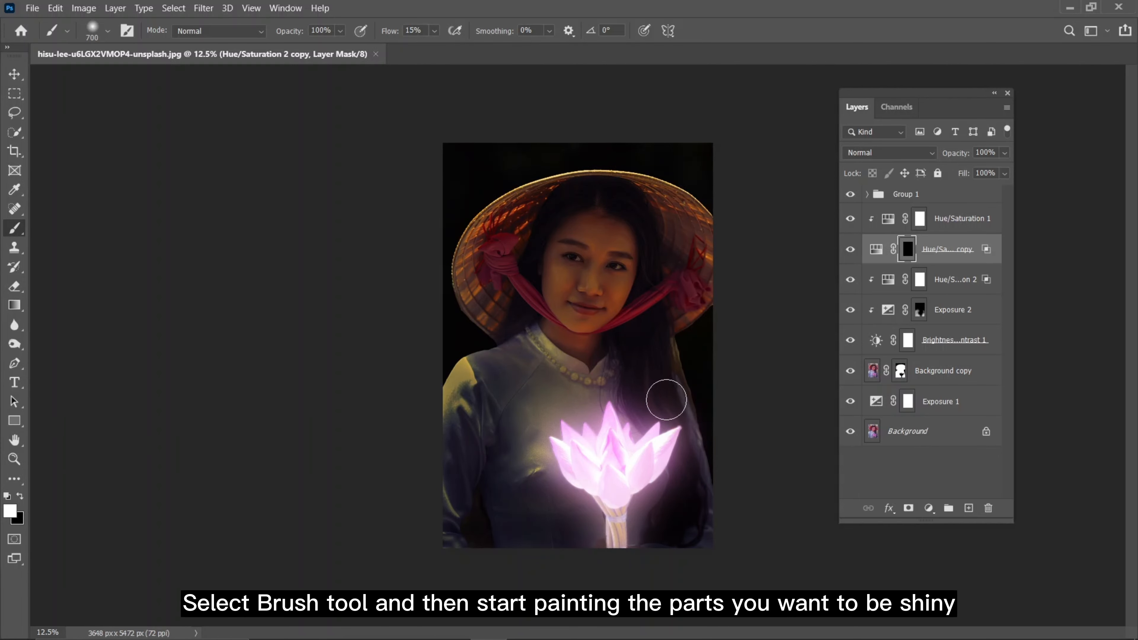
key("ctrl+plus")
mouse_move(525, 454)
left_mouse_down()
mouse_move(536, 396)
mouse_move(479, 451)
mouse_move(502, 370)
mouse_move(471, 402)
mouse_move(500, 372)
mouse_move(470, 398)
left_mouse_up()
mouse_move(477, 523)
left_mouse_down()
mouse_move(490, 451)
mouse_move(535, 596)
mouse_move(583, 600)
mouse_move(512, 602)
mouse_move(478, 443)
mouse_move(476, 539)
mouse_move(531, 574)
mouse_move(525, 588)
mouse_move(400, 496)
mouse_move(432, 385)
left_mouse_up()
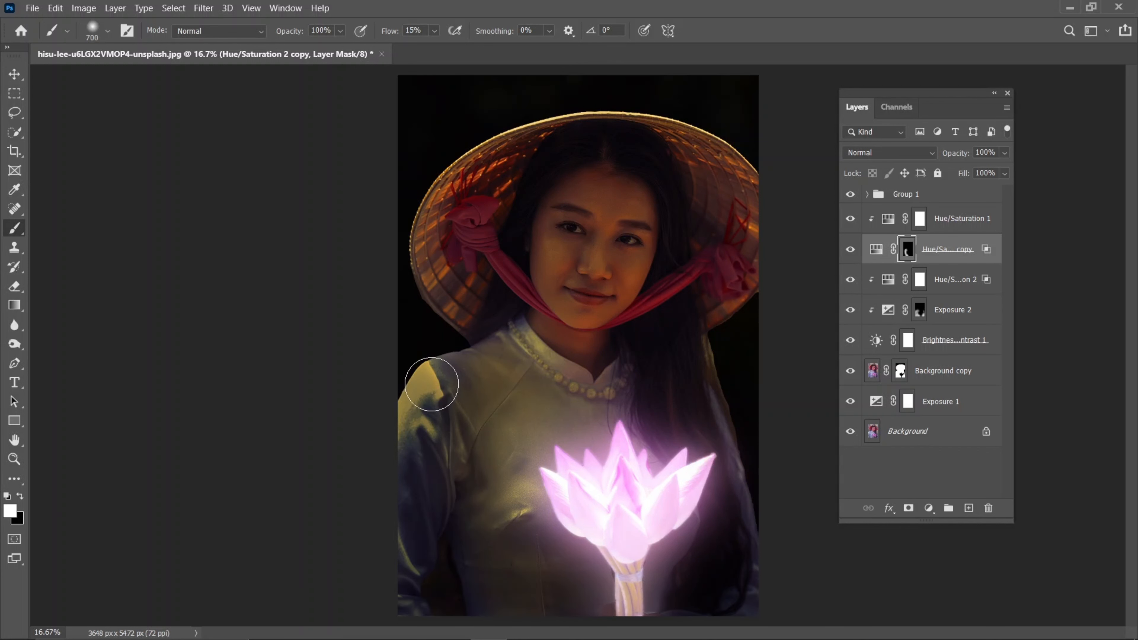
key("ctrl+z")
key("ctrl+z")
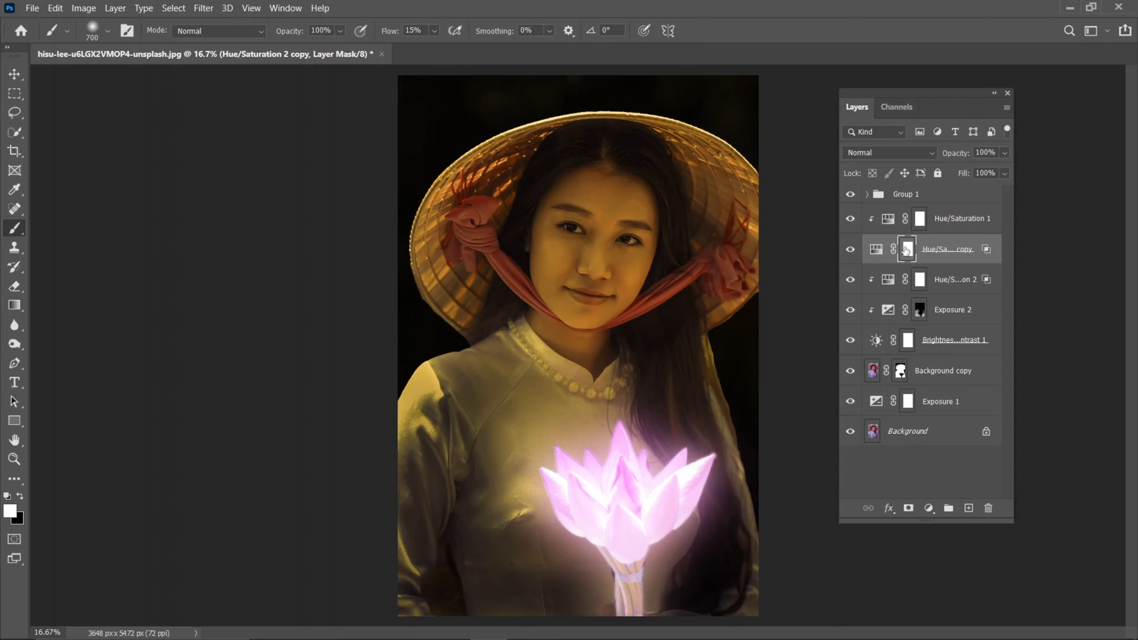
- Invert the Hue/Saturation 2 copy's mask to black and paint white over the dress and face where the flower's light should fall
key("ctrl+i")
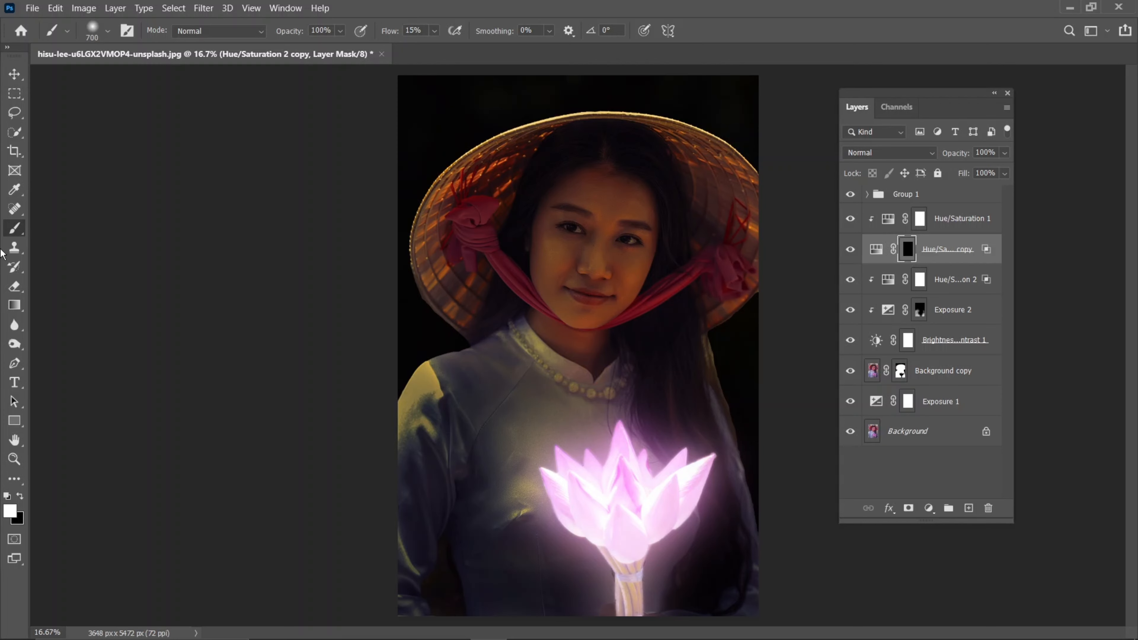
mouse_move(490, 373)
left_mouse_down()
mouse_move(433, 426)
mouse_move(528, 389)
mouse_move(451, 392)
mouse_move(416, 569)
mouse_move(447, 403)
mouse_move(479, 363)
mouse_move(575, 292)
mouse_move(583, 229)
mouse_move(541, 318)
mouse_move(611, 199)
mouse_move(602, 329)
mouse_move(647, 216)
mouse_move(585, 347)
mouse_move(532, 342)
mouse_move(625, 381)
mouse_move(702, 337)
mouse_move(640, 334)
mouse_move(734, 437)
mouse_move(732, 569)
mouse_move(659, 617)
mouse_move(498, 532)
mouse_move(488, 460)
mouse_move(507, 370)
mouse_move(487, 361)
mouse_move(504, 358)
mouse_move(434, 454)
mouse_move(485, 436)
mouse_move(494, 566)
mouse_move(496, 531)
mouse_move(511, 577)
mouse_move(514, 562)
mouse_move(550, 563)
mouse_move(547, 592)
mouse_move(526, 604)
mouse_move(530, 576)
mouse_move(539, 596)
mouse_move(486, 543)
mouse_move(542, 421)
mouse_move(615, 400)
mouse_move(600, 415)
mouse_move(510, 431)
mouse_move(469, 508)
mouse_move(510, 459)
mouse_move(516, 468)
mouse_move(518, 424)
mouse_move(504, 416)
mouse_move(534, 407)
mouse_move(647, 423)
mouse_move(519, 475)
mouse_move(486, 560)
mouse_move(499, 569)
mouse_move(495, 616)
mouse_move(444, 558)
left_mouse_up()
mouse_move(535, 291)
left_mouse_down()
mouse_move(478, 394)
mouse_move(648, 399)
mouse_move(600, 331)
mouse_move(549, 323)
left_mouse_up()
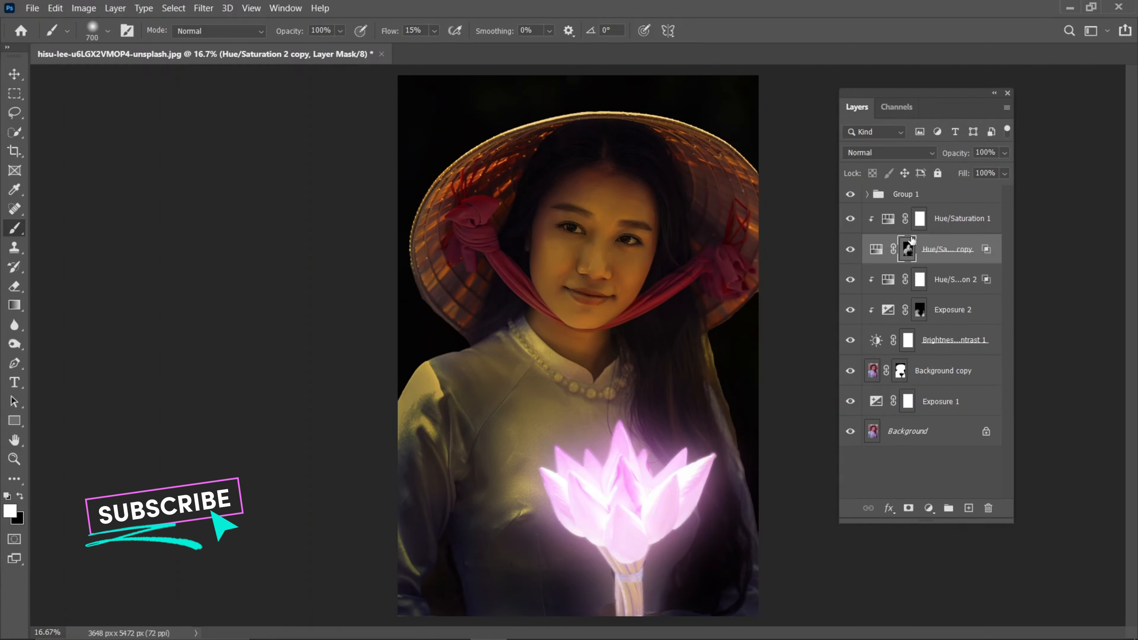
- Add a new empty layer above Hue/Saturation 1 and choose a 284 px Kyle's Spatter brush
left_click(942, 218)
left_click(968, 508)
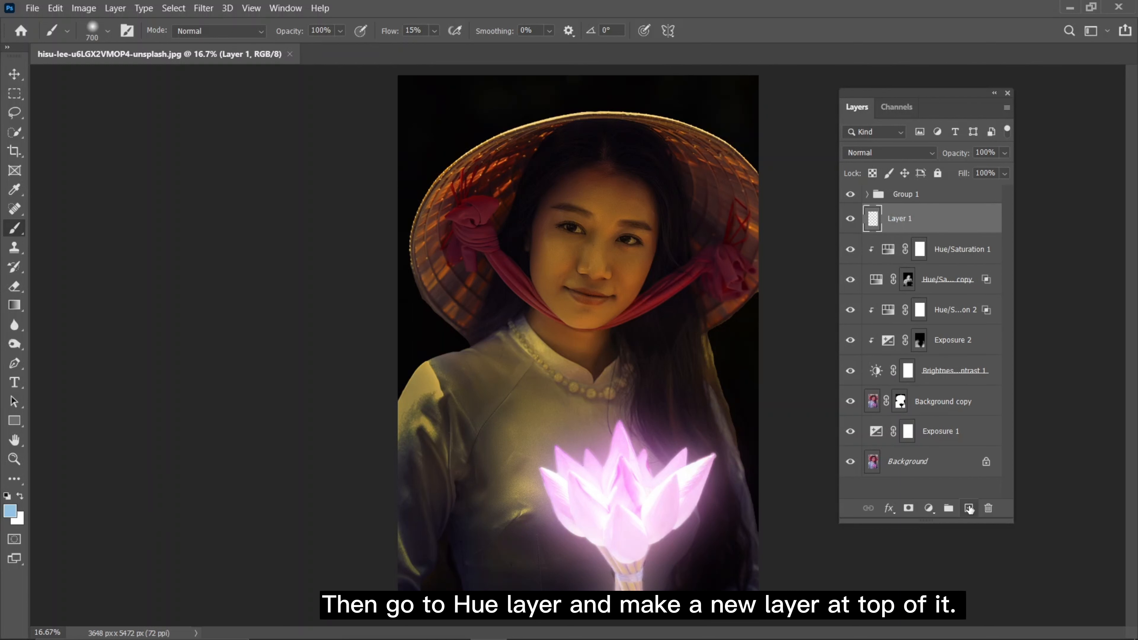
right_click(12, 231)
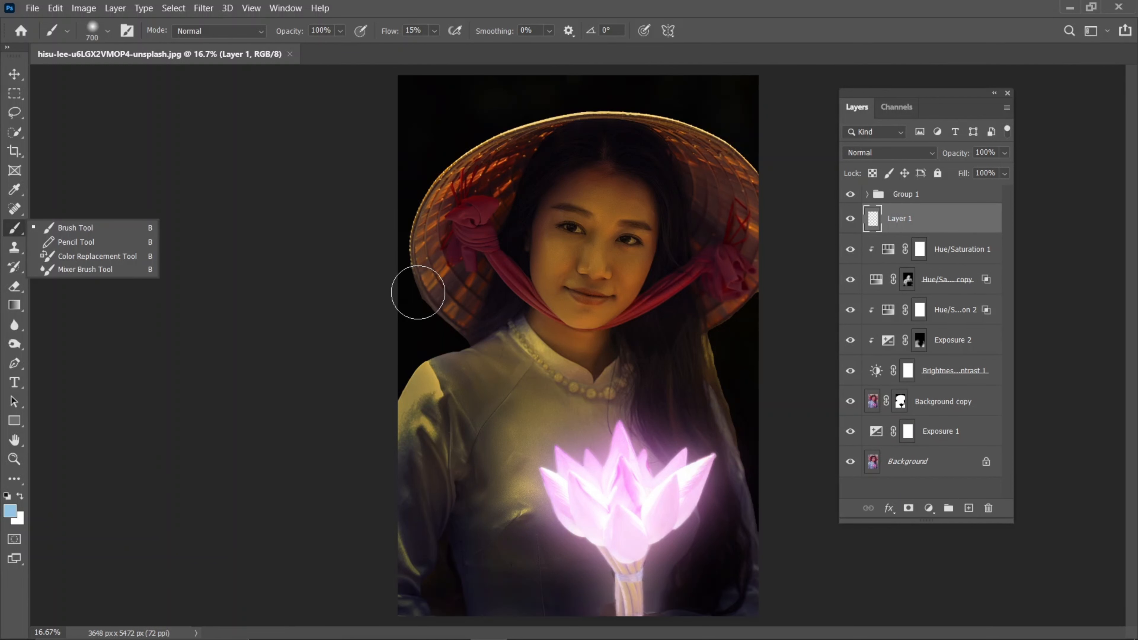
right_click(405, 250)
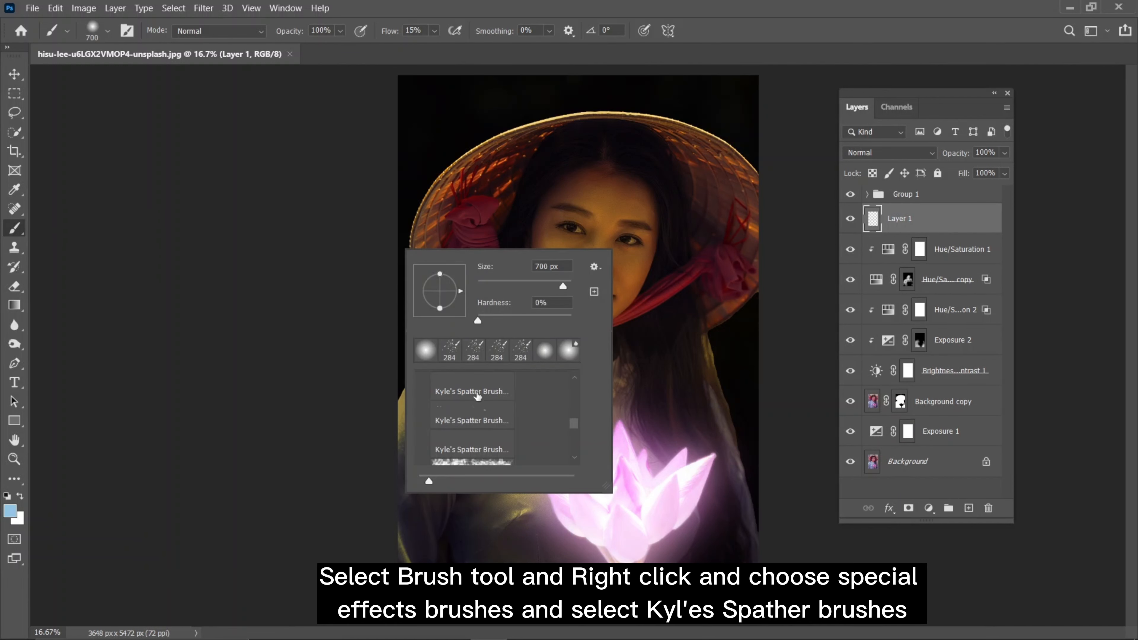
scroll(475, 441, "down", 5)
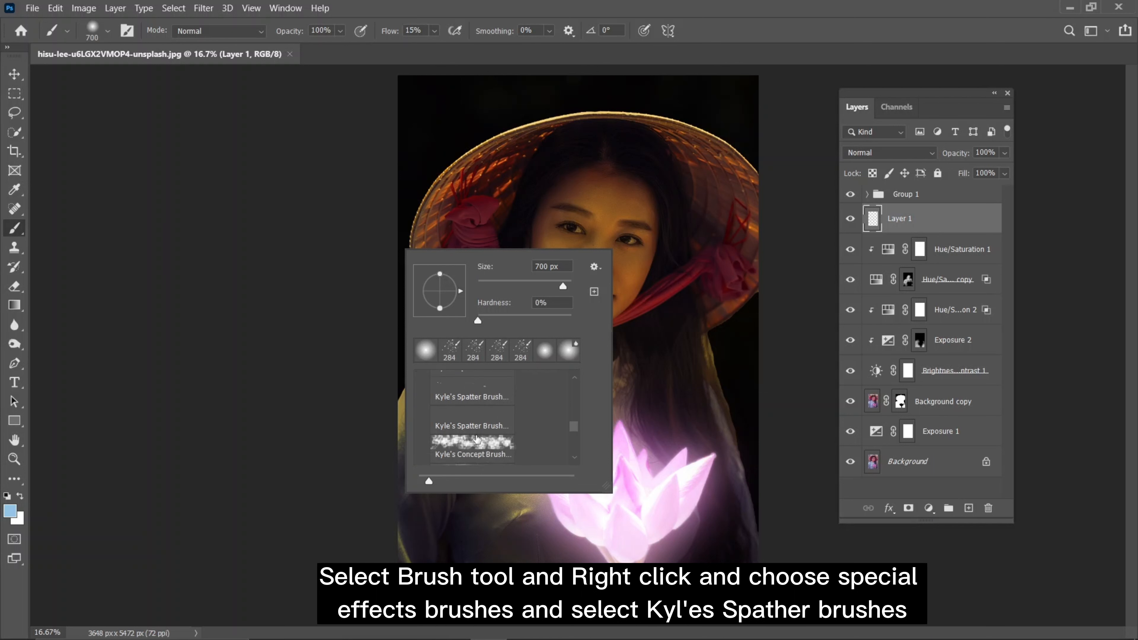
scroll(476, 424, "up", 4)
left_click(472, 394)
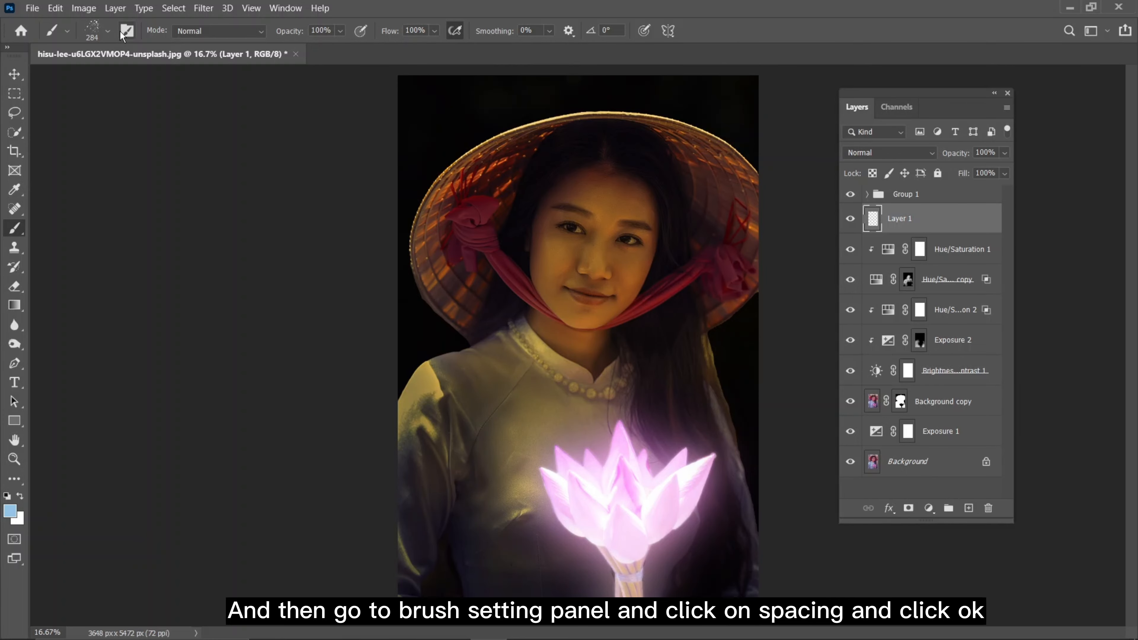
- Set the spatter brush's spacing to 26% in its tip settings
left_click(122, 31)
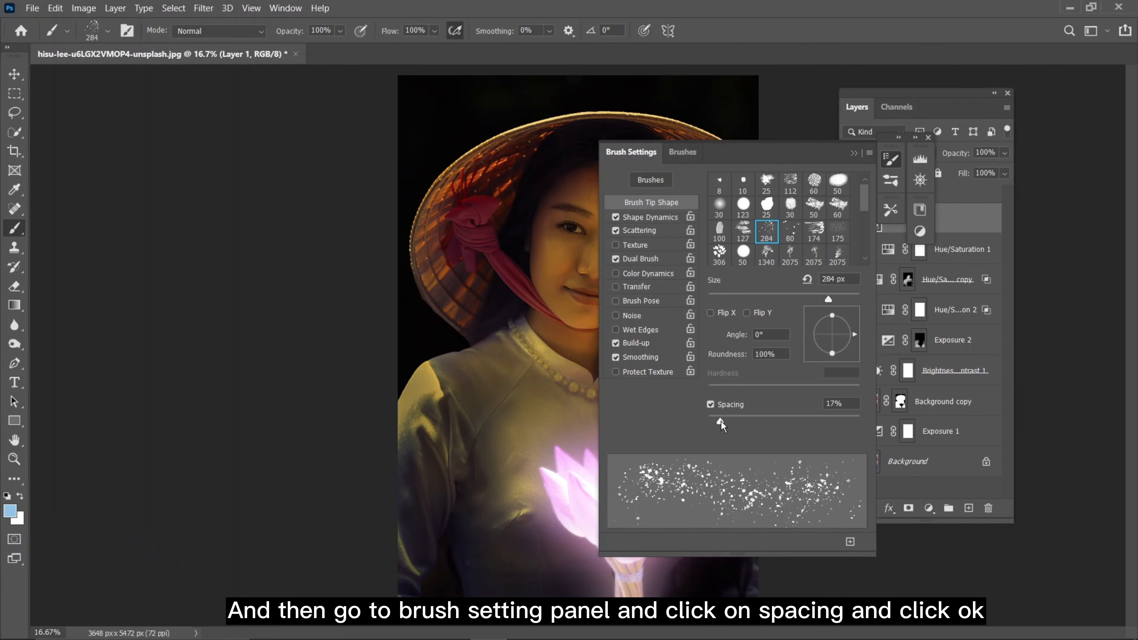
mouse_move(721, 421)
left_mouse_down()
mouse_move(733, 419)
mouse_move(727, 413)
left_mouse_up()
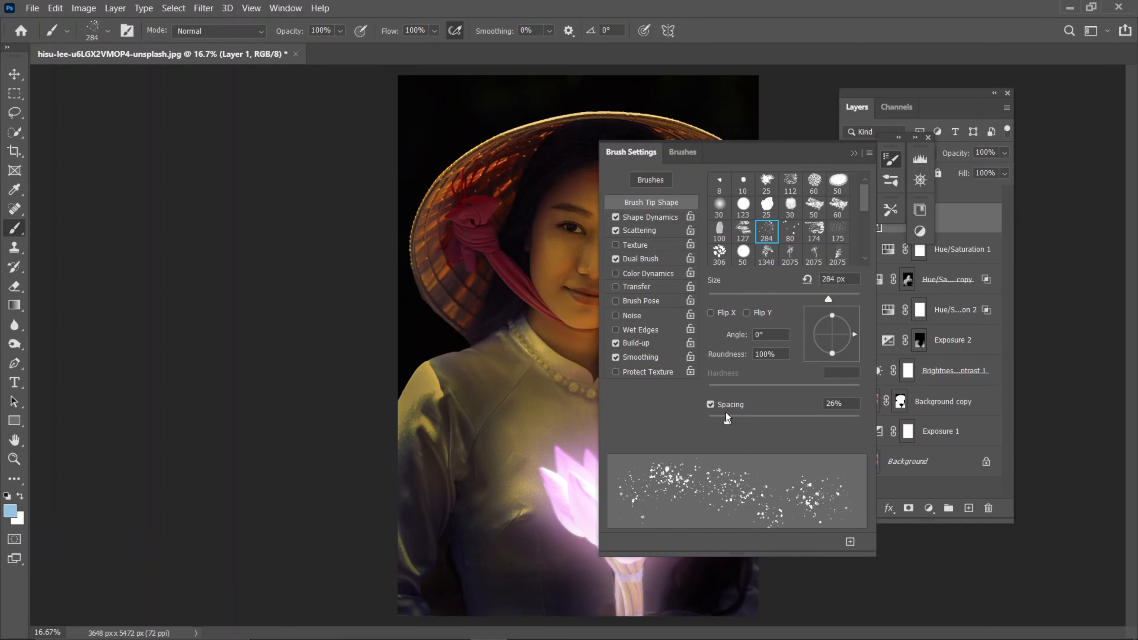
left_click(853, 154)
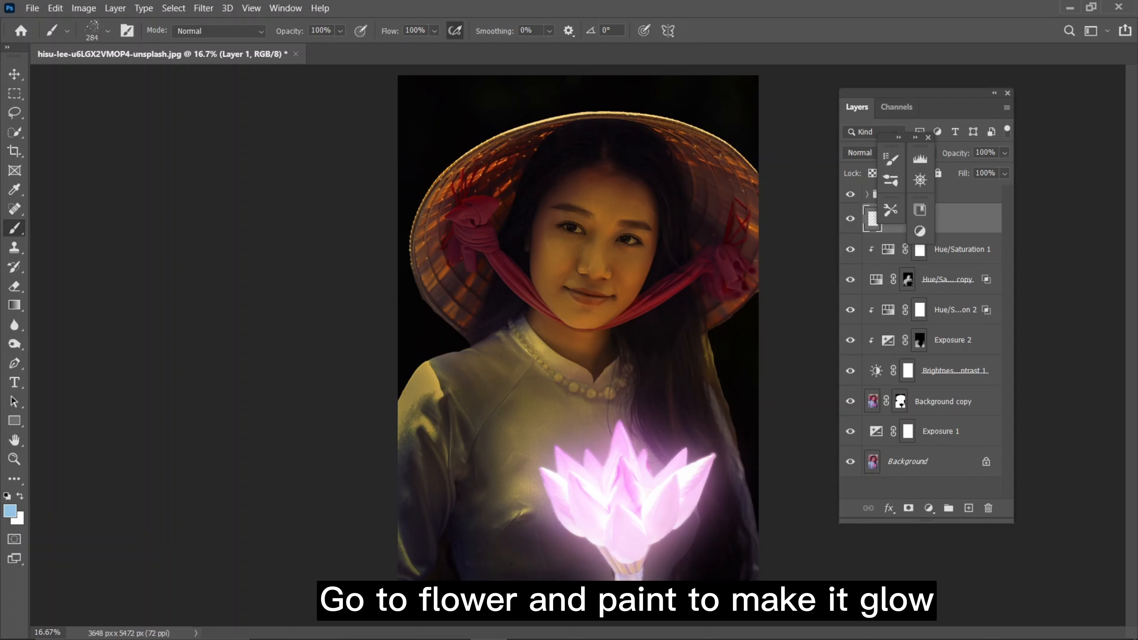
- Paint light blue spatter particles on Layer 1 around the lotus petals and along both sides of the stem
left_click_drag(558, 574, 530, 468)
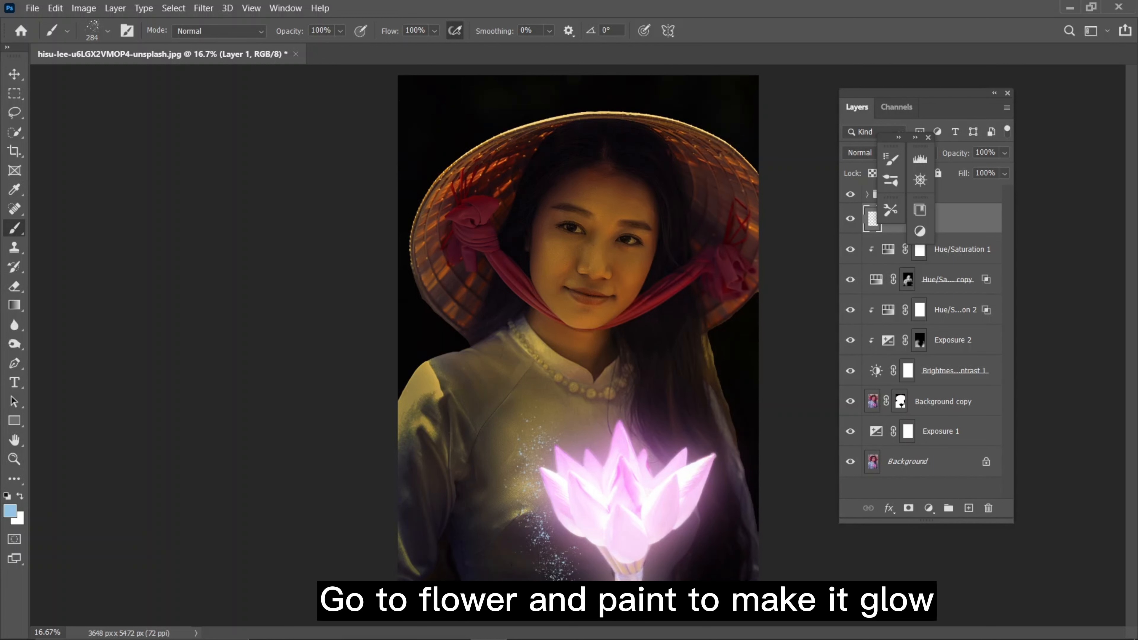
mouse_move(664, 570)
left_mouse_down()
mouse_move(716, 493)
mouse_move(723, 446)
mouse_move(706, 410)
left_mouse_up()
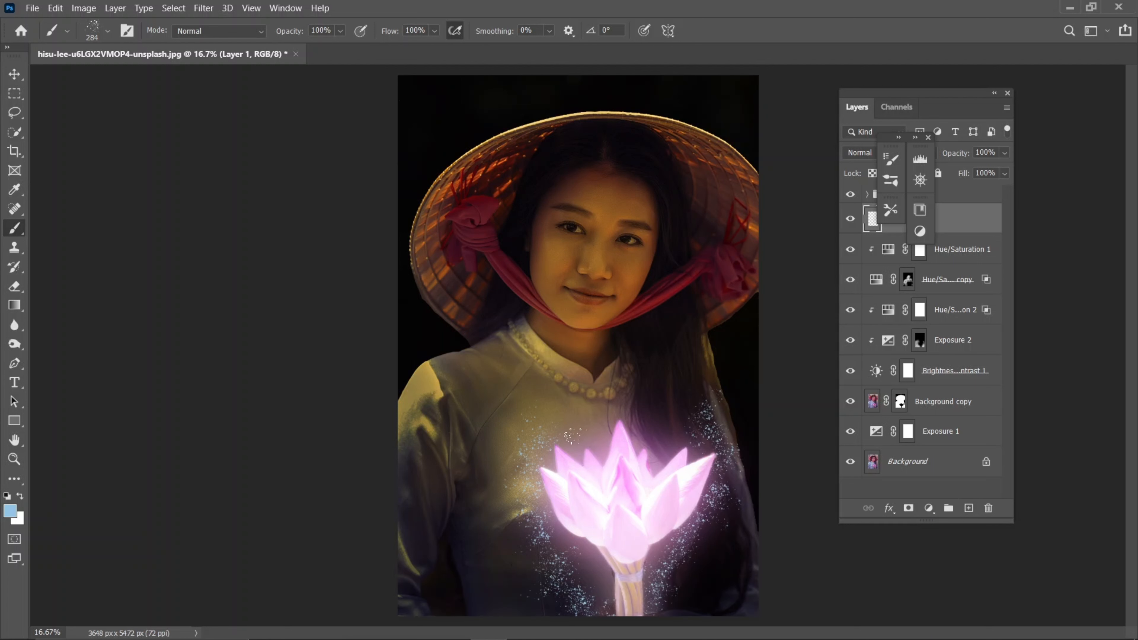
mouse_move(572, 435)
left_mouse_down()
mouse_move(616, 384)
mouse_move(638, 399)
mouse_move(649, 431)
mouse_move(676, 445)
mouse_move(615, 413)
mouse_move(597, 447)
mouse_move(683, 453)
mouse_move(696, 436)
mouse_move(658, 399)
left_mouse_up()
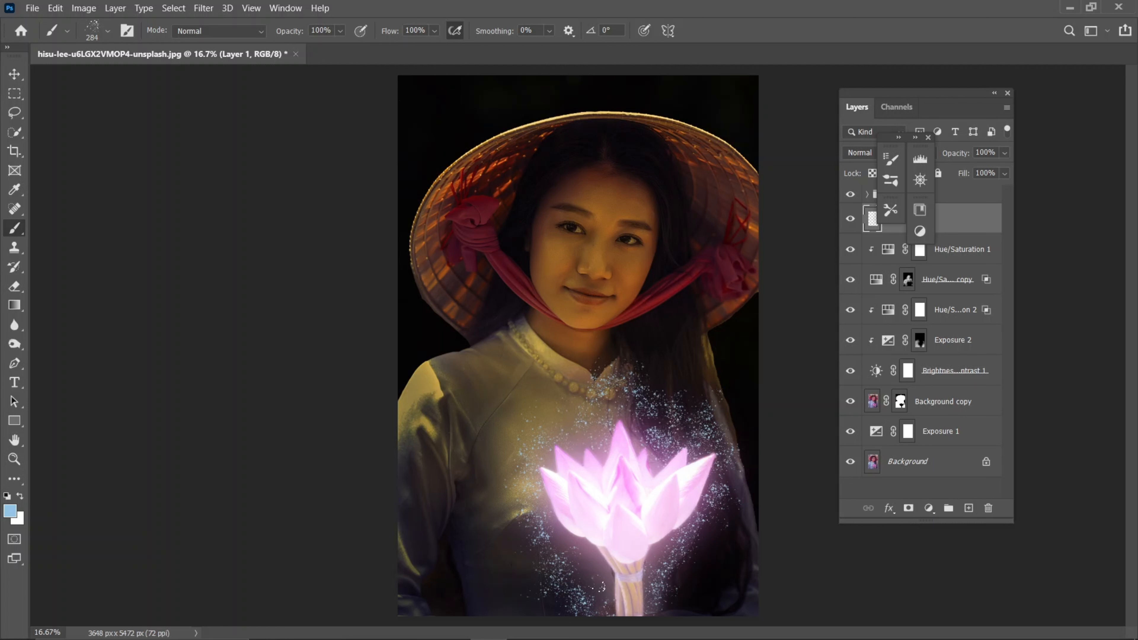
left_click_drag(602, 586, 576, 550)
left_click_drag(657, 565, 655, 604)
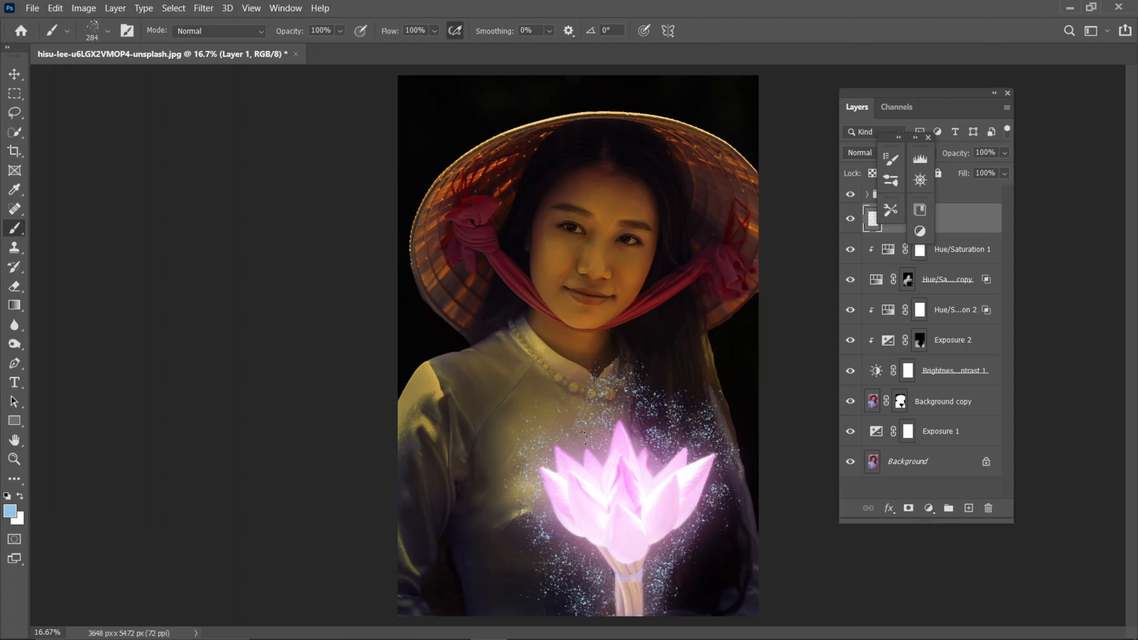
left_click(638, 424)
left_click(927, 137)
- Convert Layer 1 with the spatter particles to a smart object and duplicate it
right_click(915, 219)
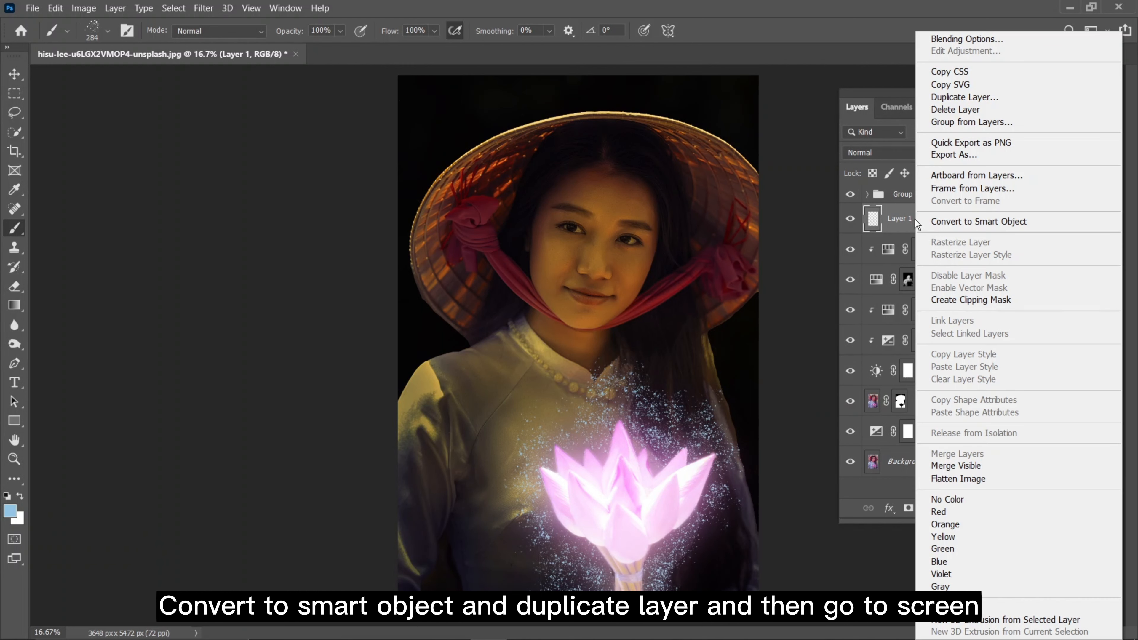
left_click(979, 222)
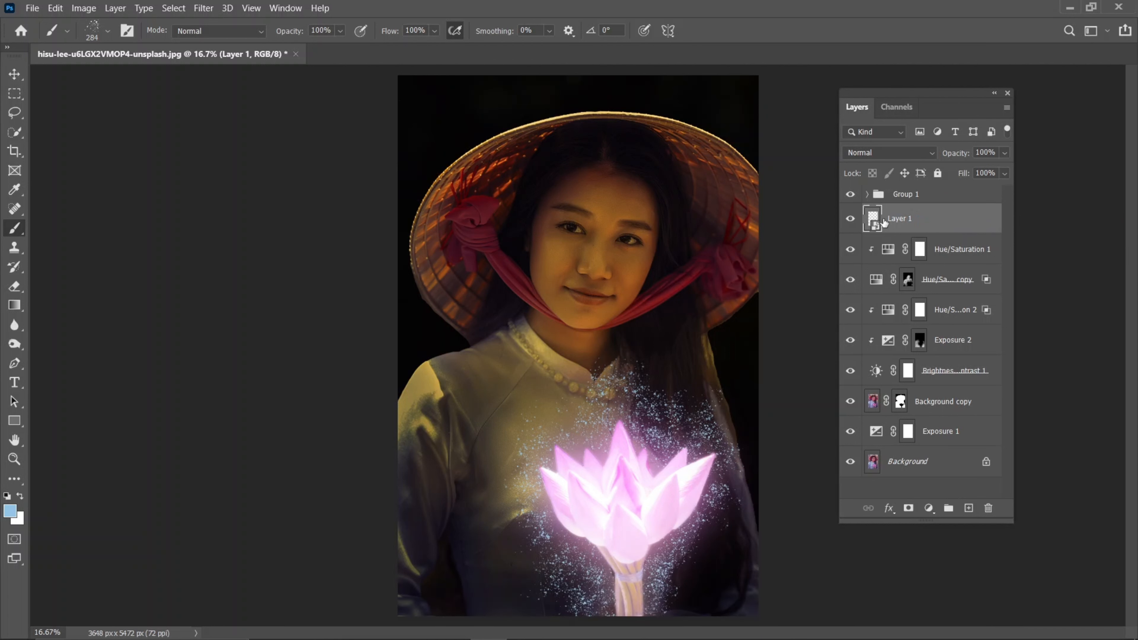
key("ctrl+j")
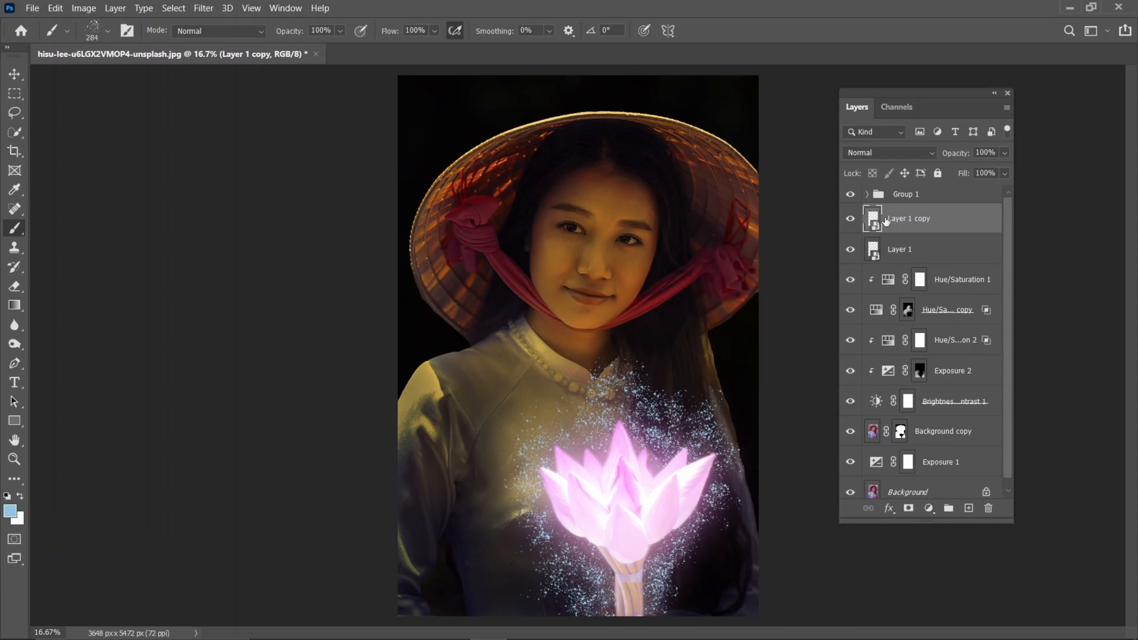
- Set Layer 1 copy to Screen blending and apply a Gaussian Blur with a 5-pixel radius
left_click(916, 151)
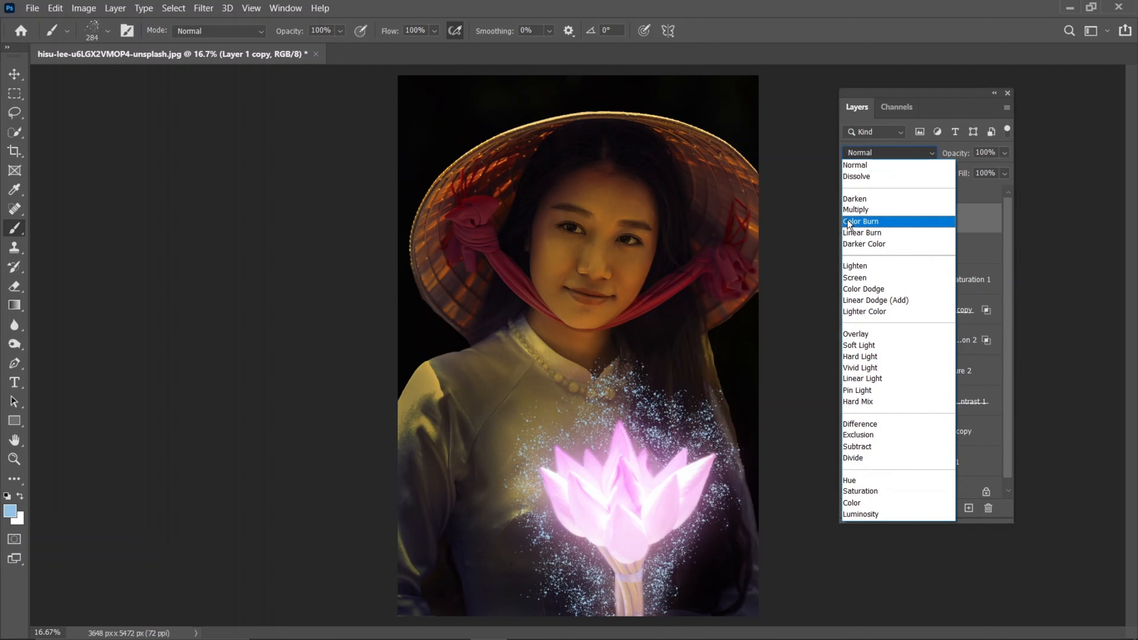
left_click(854, 278)
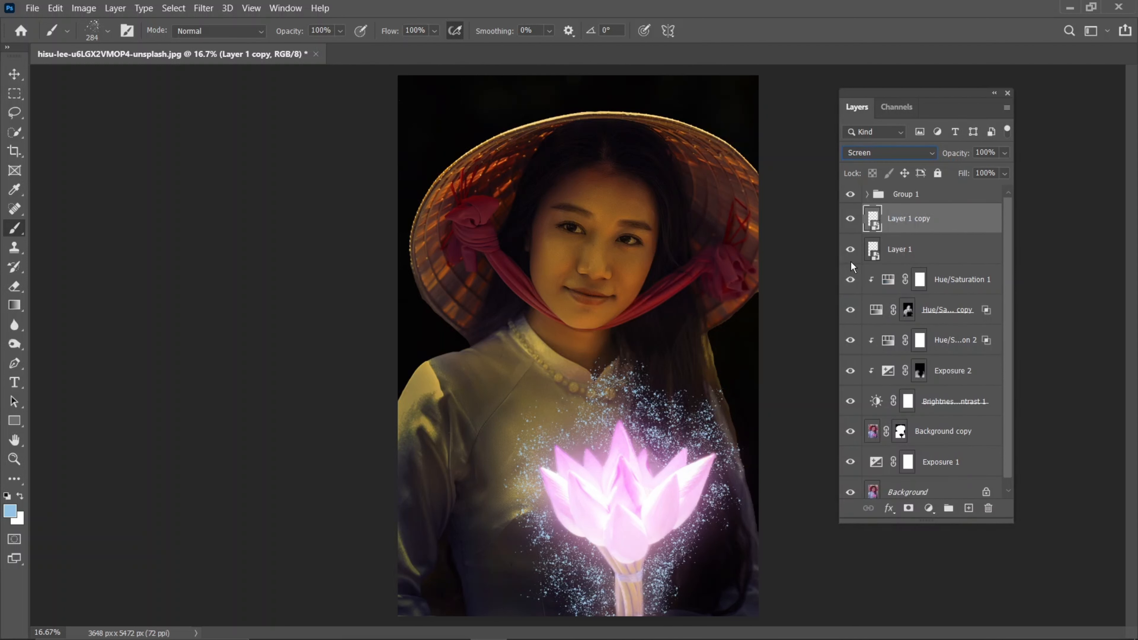
left_click(196, 11)
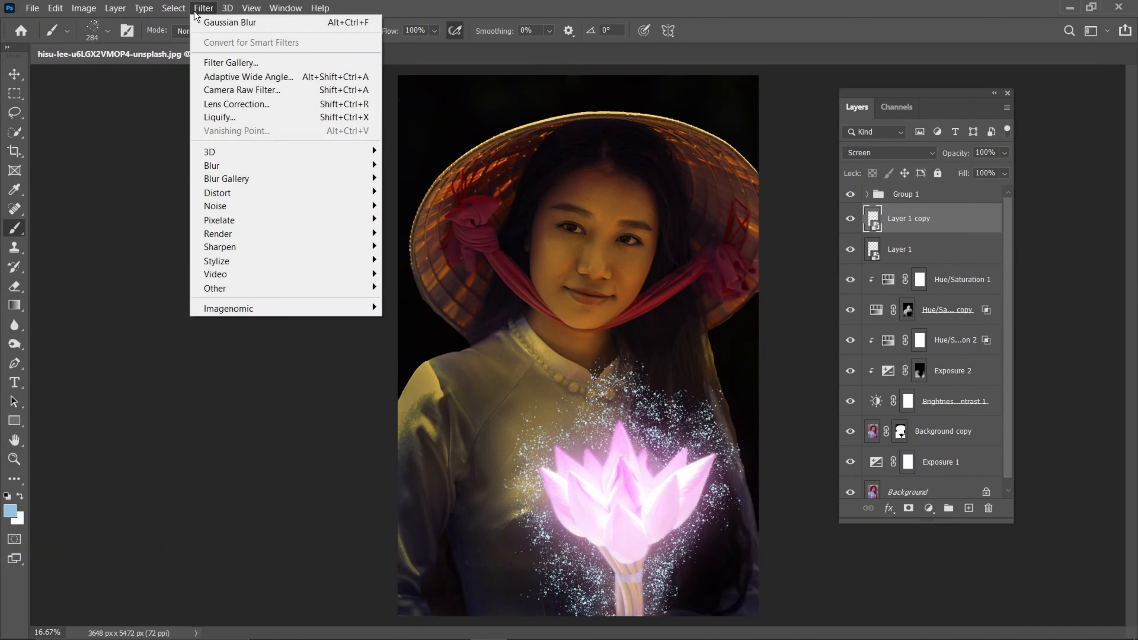
mouse_move(203, 165)
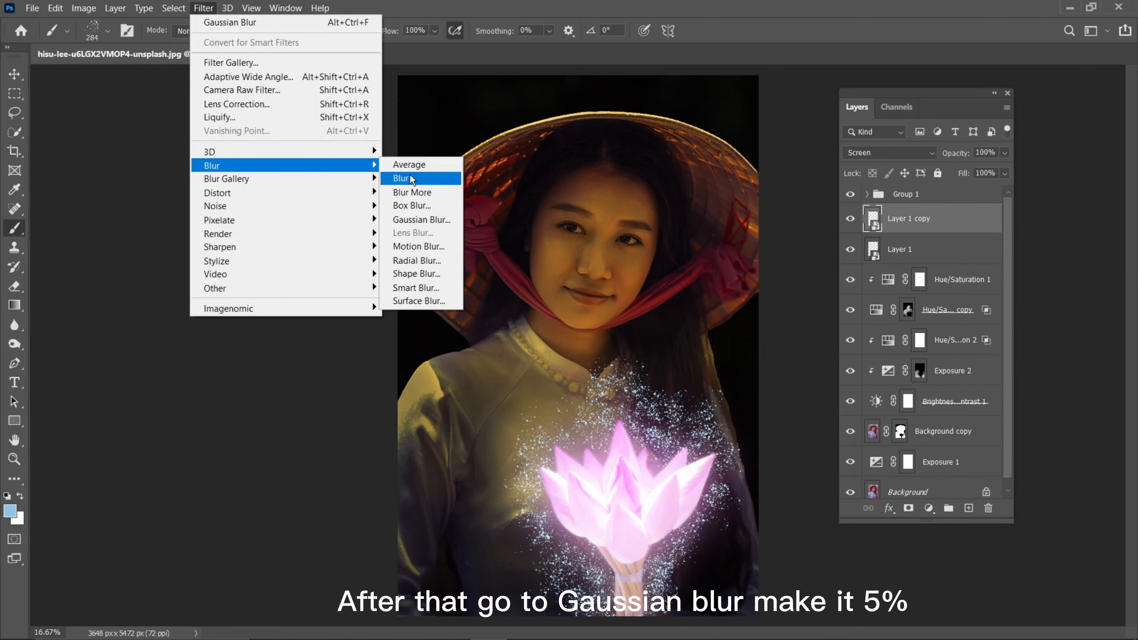
left_click(419, 220)
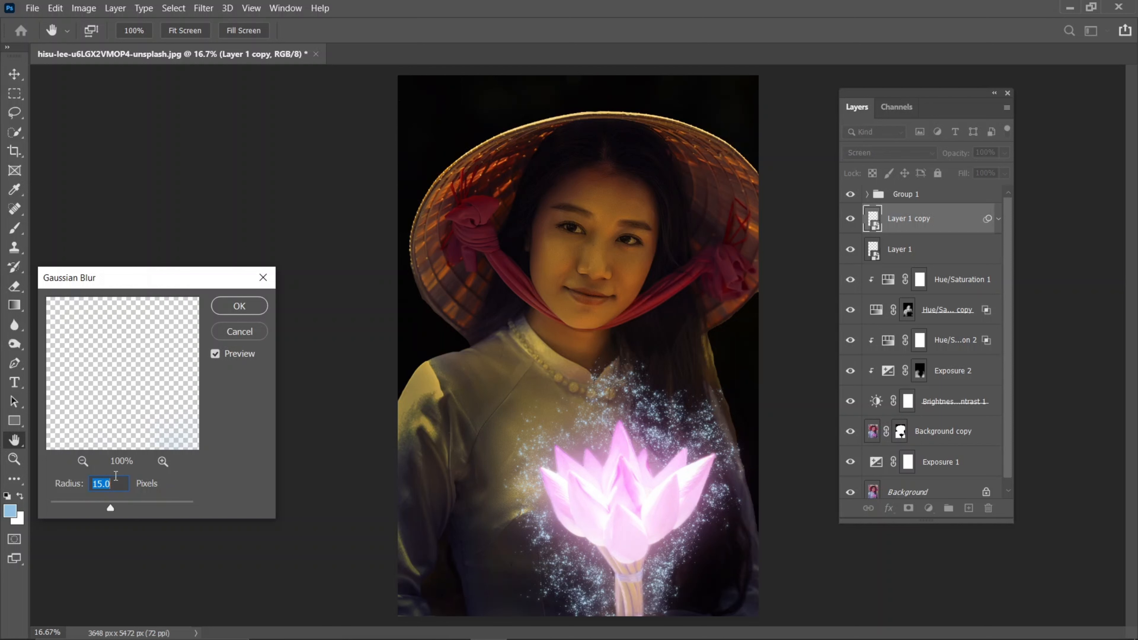
type("5")
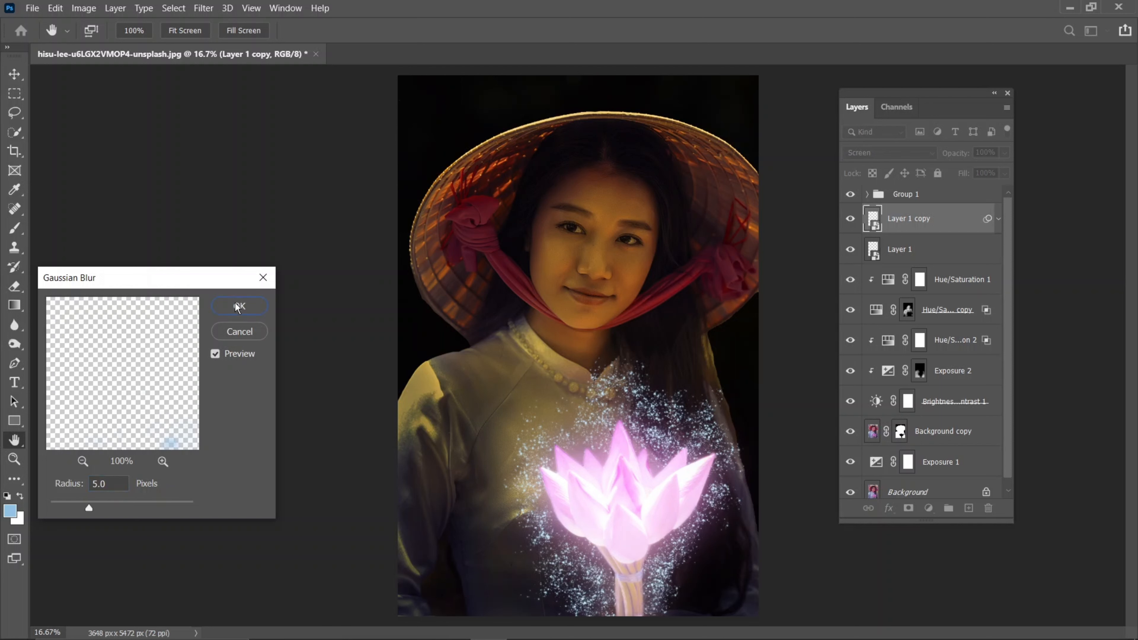
left_click(236, 306)
key("b")
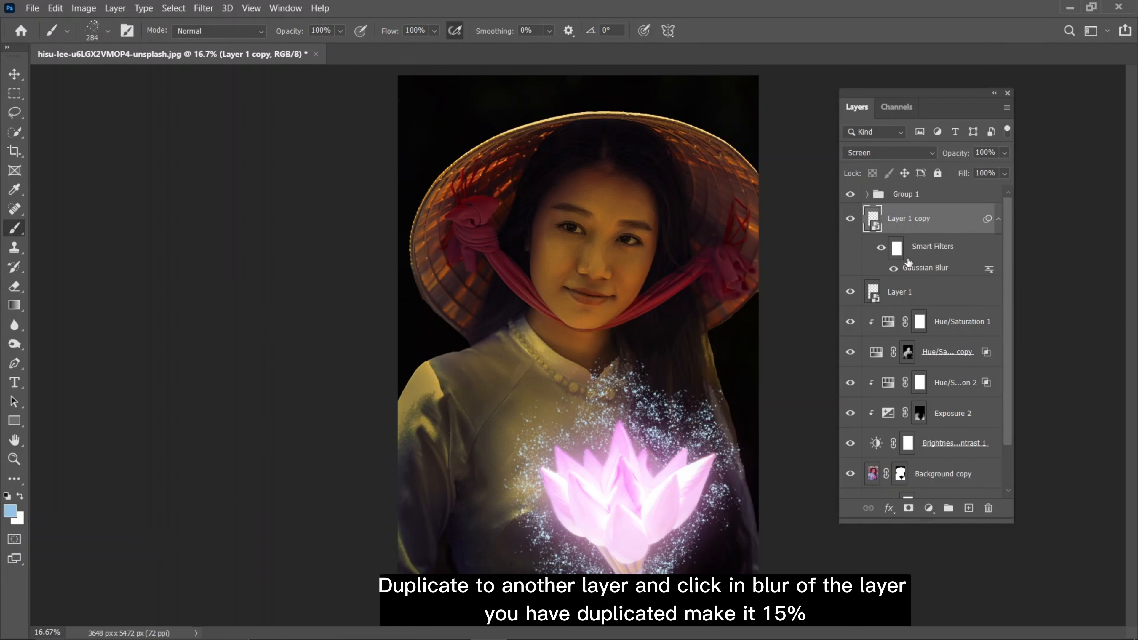
- Duplicate Layer 1 copy and set the duplicate's Gaussian Blur radius to 10 pixels
key("ctrl+j")
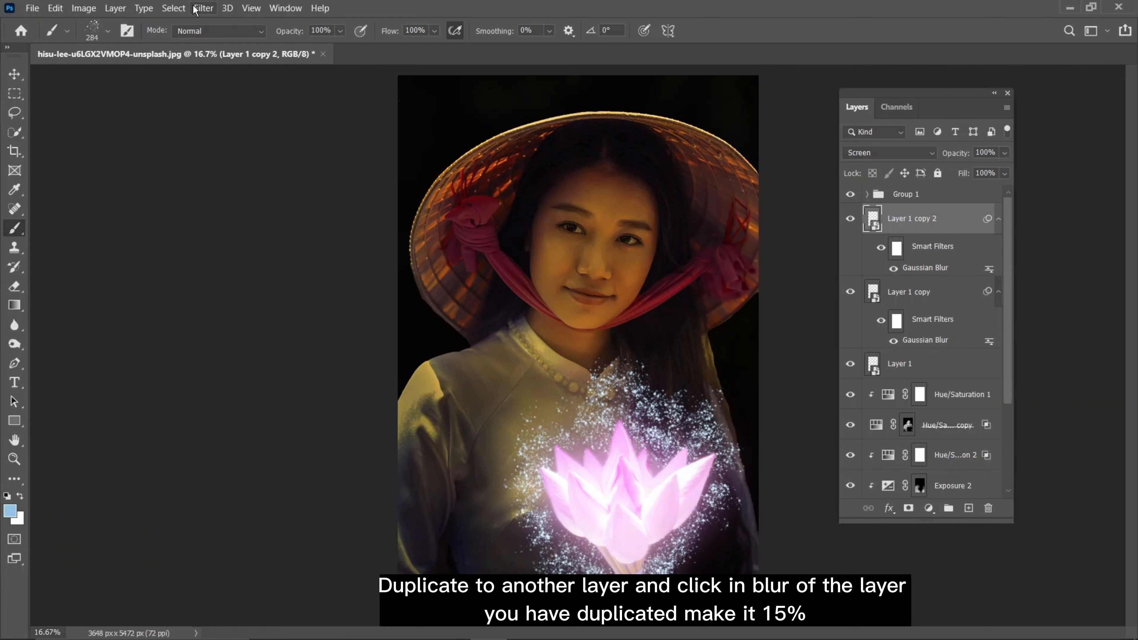
left_click(203, 8)
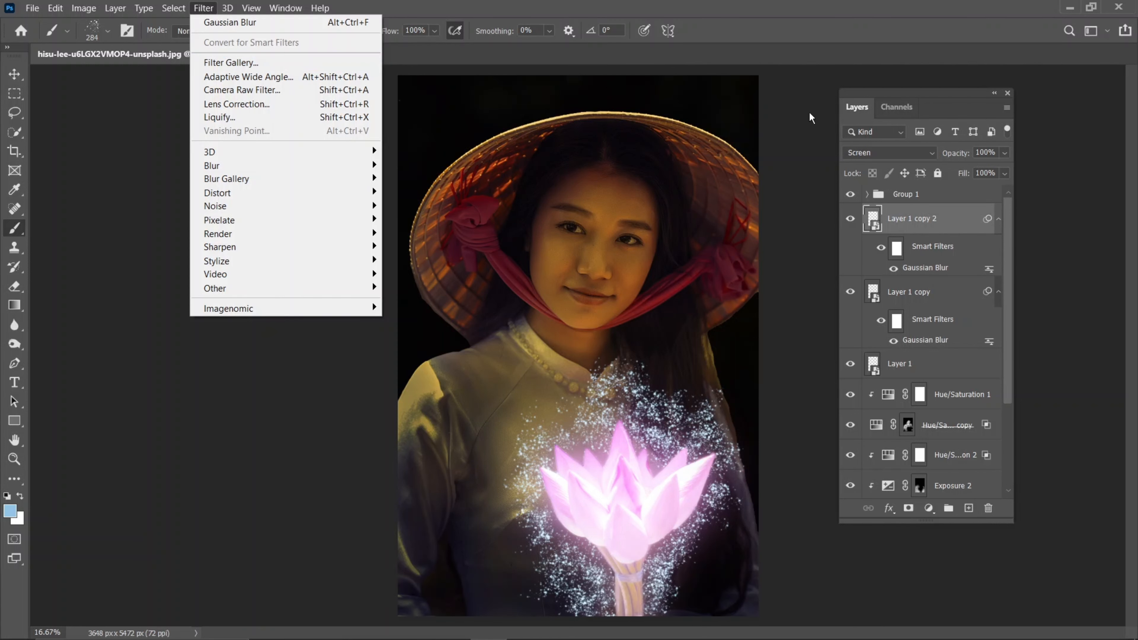
left_click(925, 279)
double_click(923, 268)
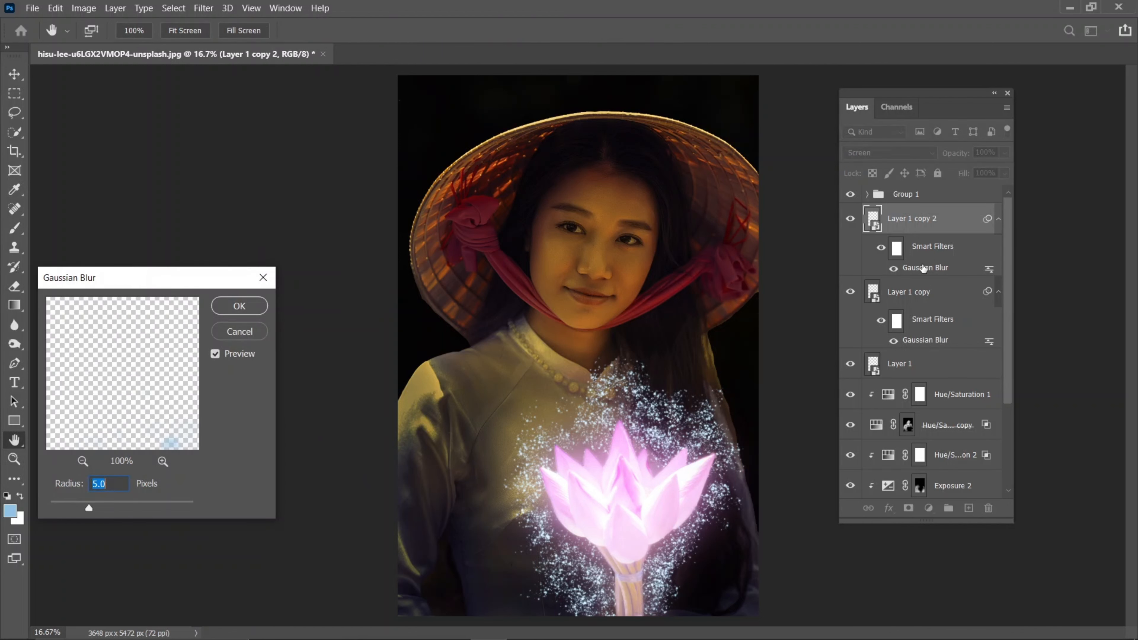
type("1")
type("0")
left_click(228, 312)
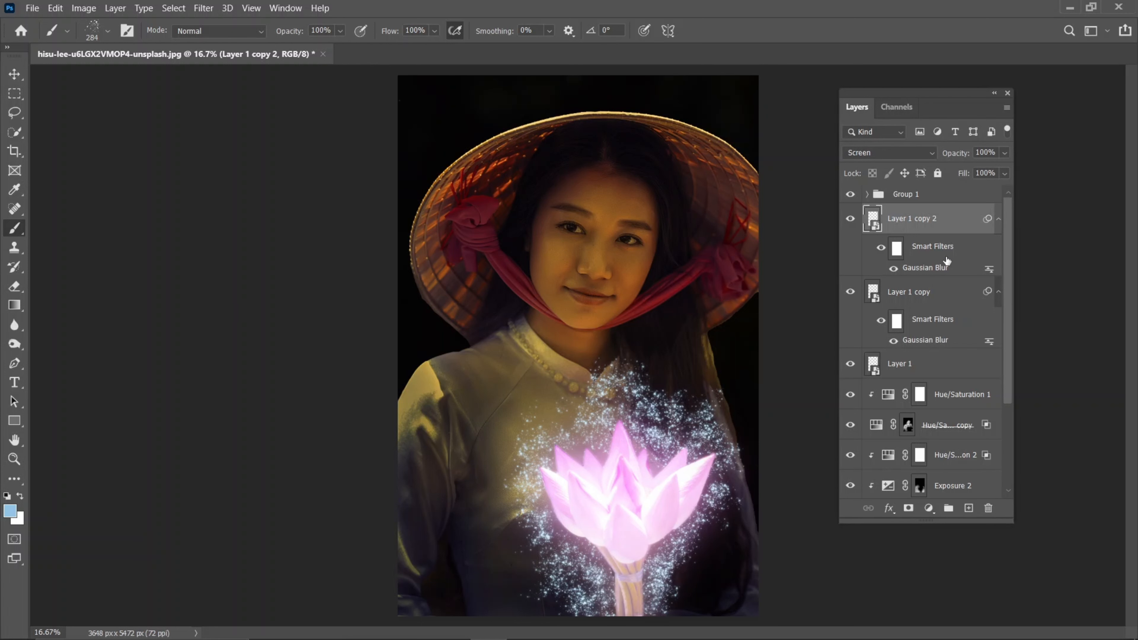
- Group Layer 1 and its two blurred copies together
left_click(956, 298, "shift")
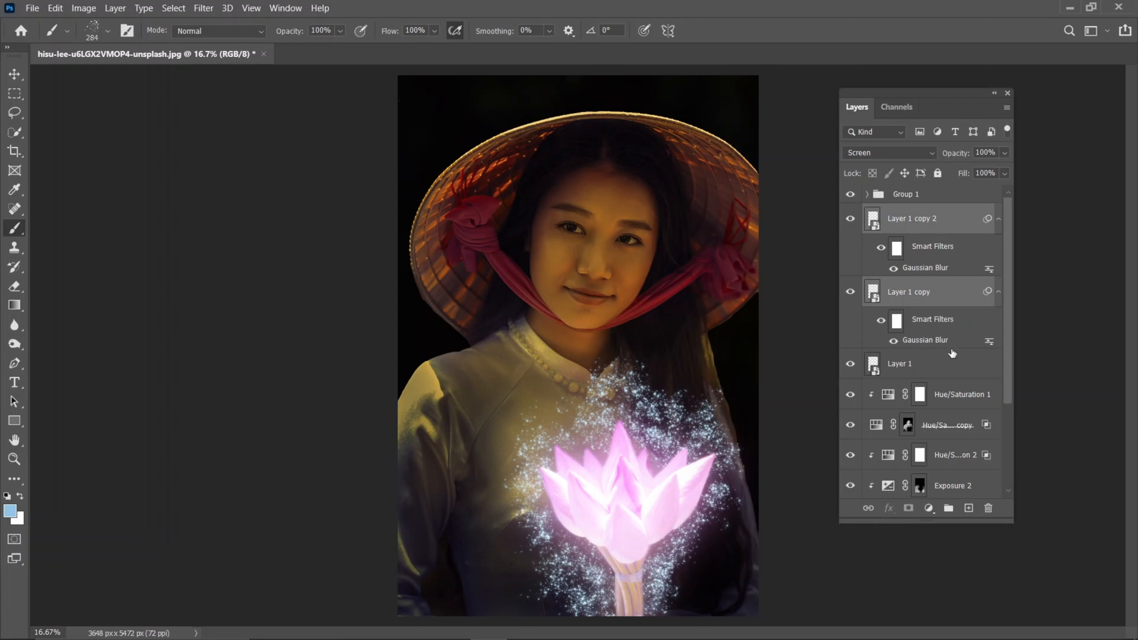
left_click(948, 367, "shift")
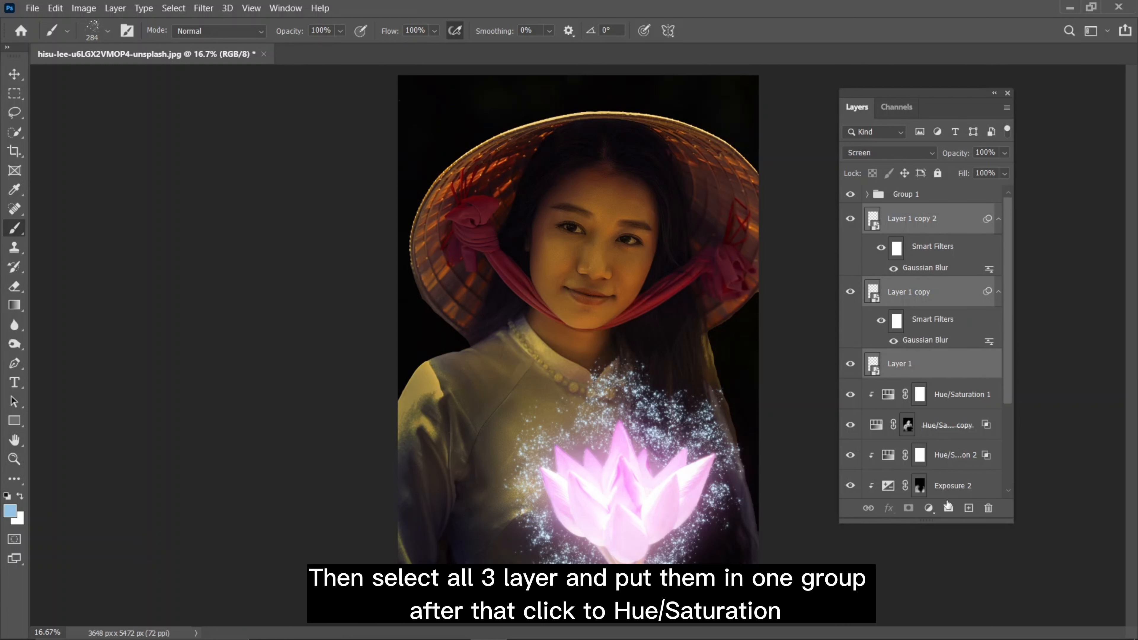
left_click(948, 507)
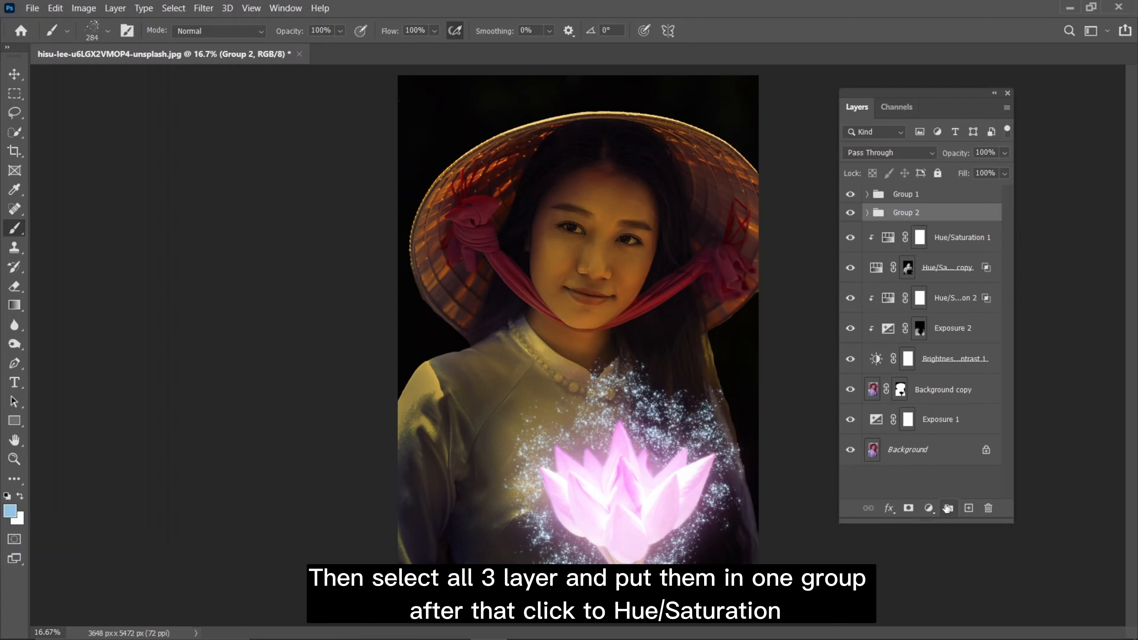
- Rename Group 1 as glow
double_click(897, 192)
type("o")
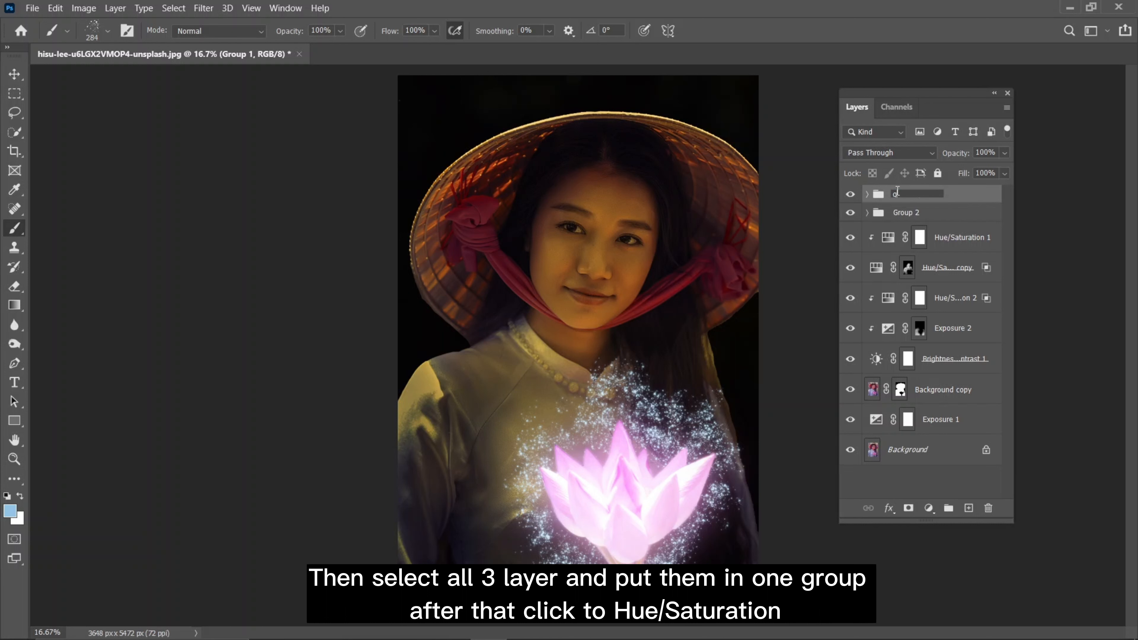
type("low")
key("Return")
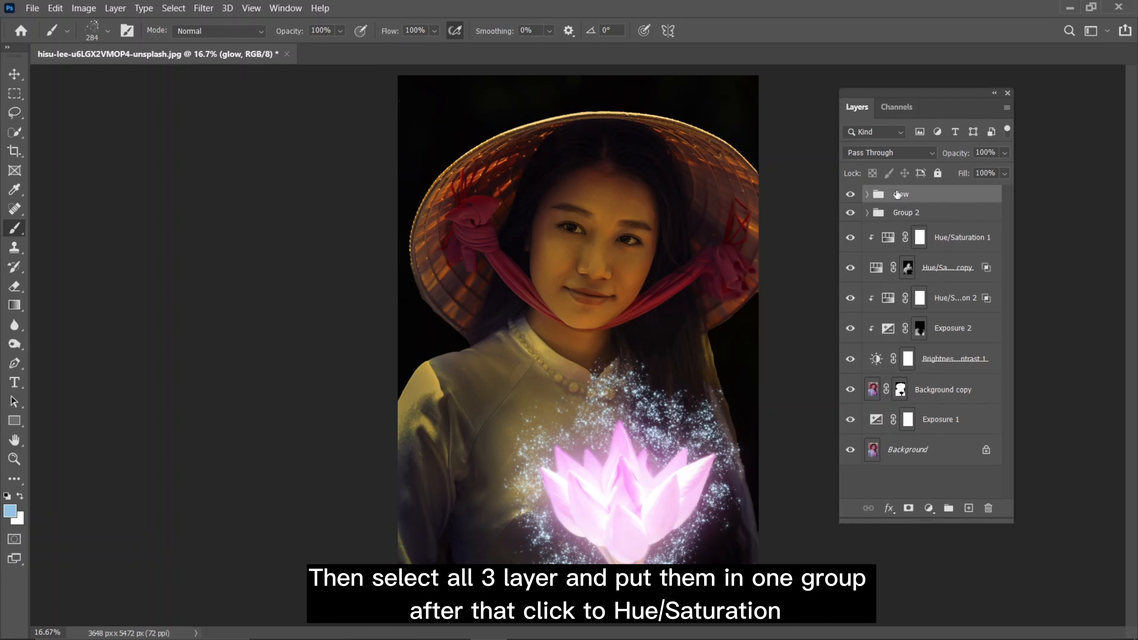
- Add a Hue/Saturation adjustment above Group 2 with Colorize enabled and clip it to the group
left_click(925, 219)
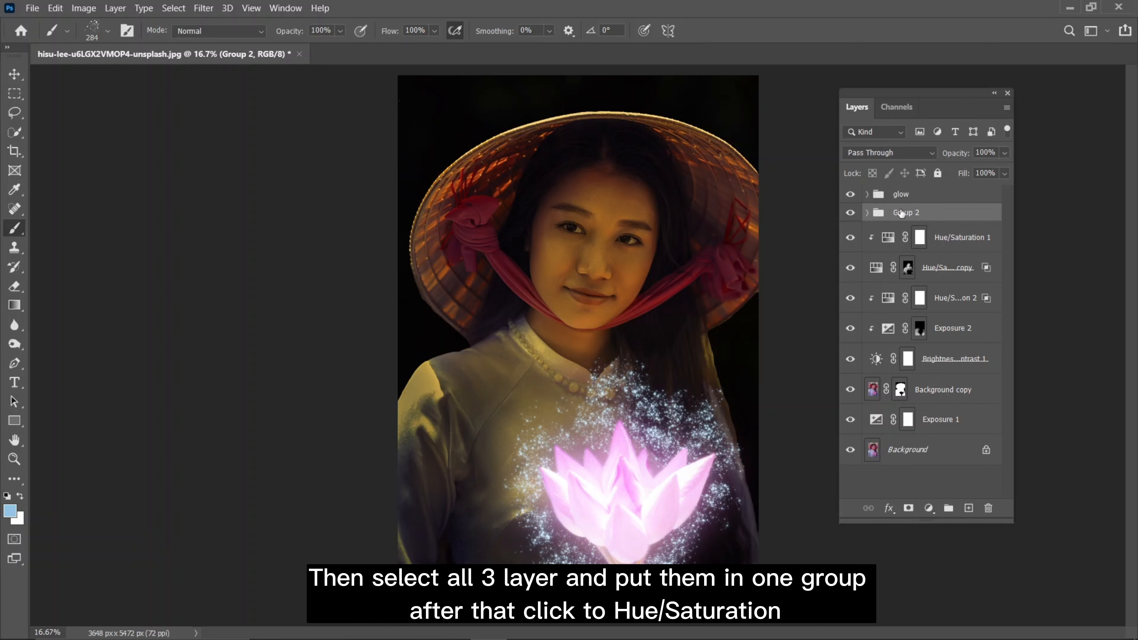
left_click(928, 508)
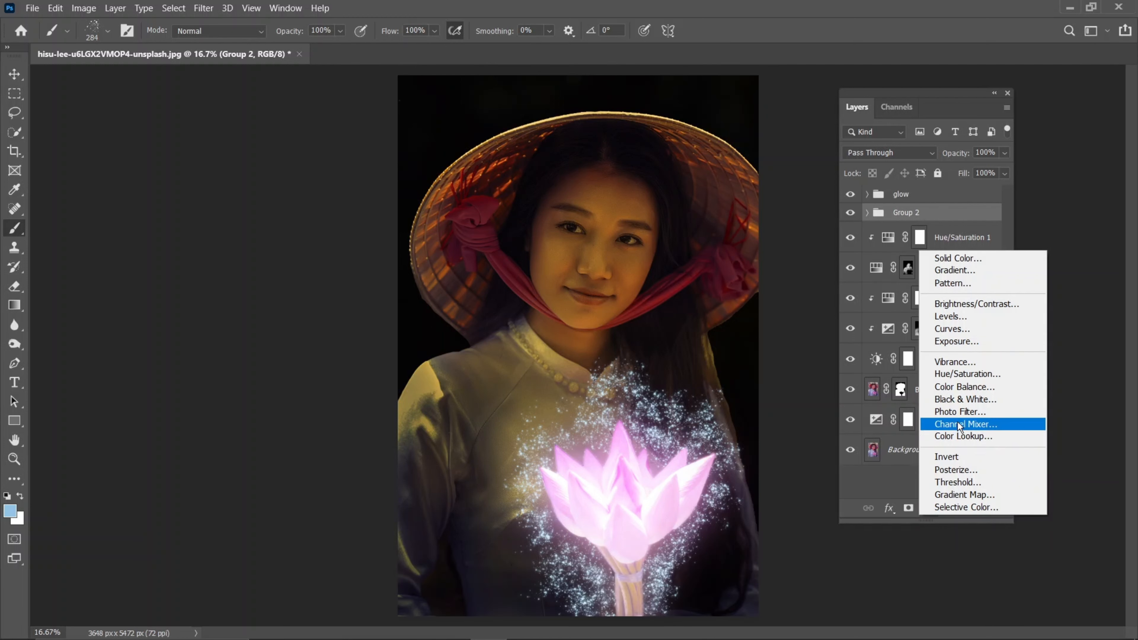
left_click(967, 374)
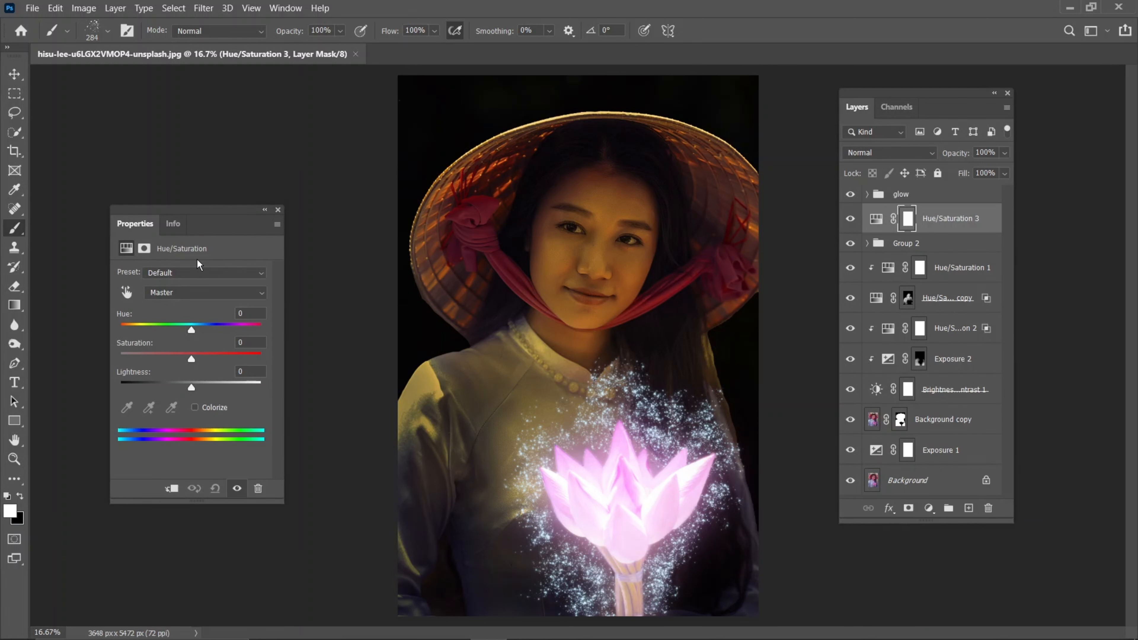
left_click(195, 407)
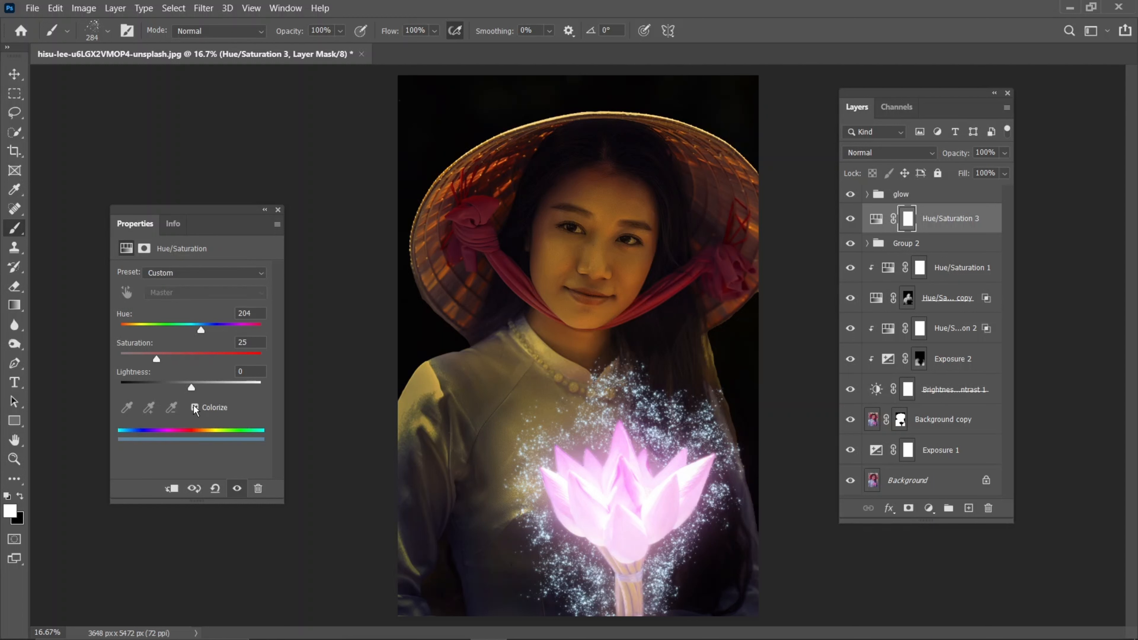
left_click(177, 490)
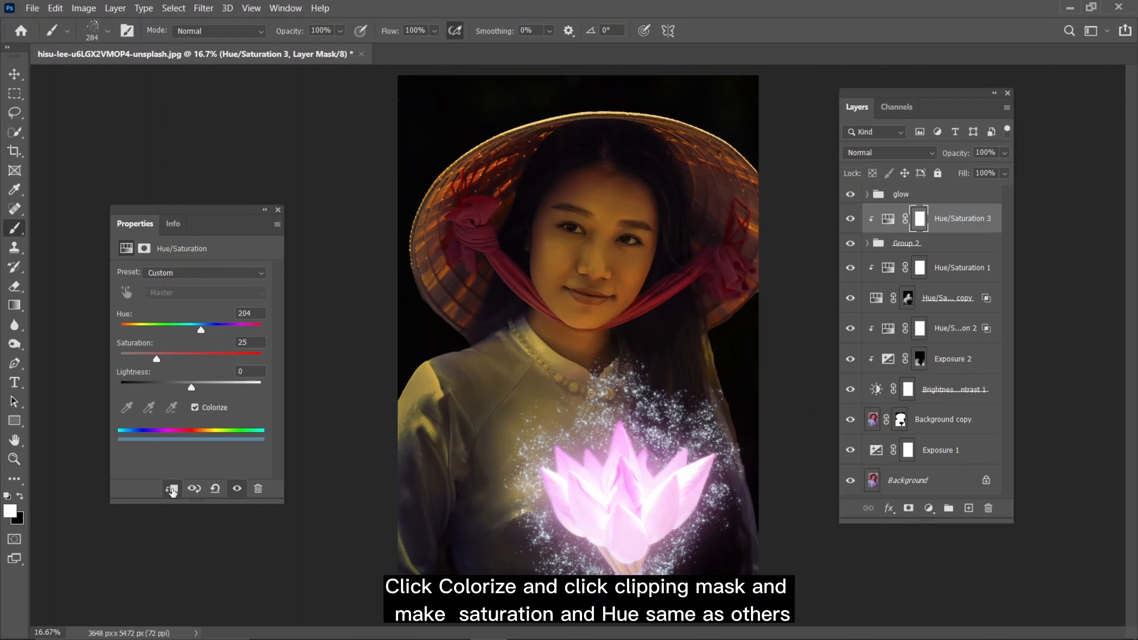
- Set the particle group's clipped Hue/Saturation adjustment to saturation 100 and hue 44
left_click_drag(172, 359, 306, 355)
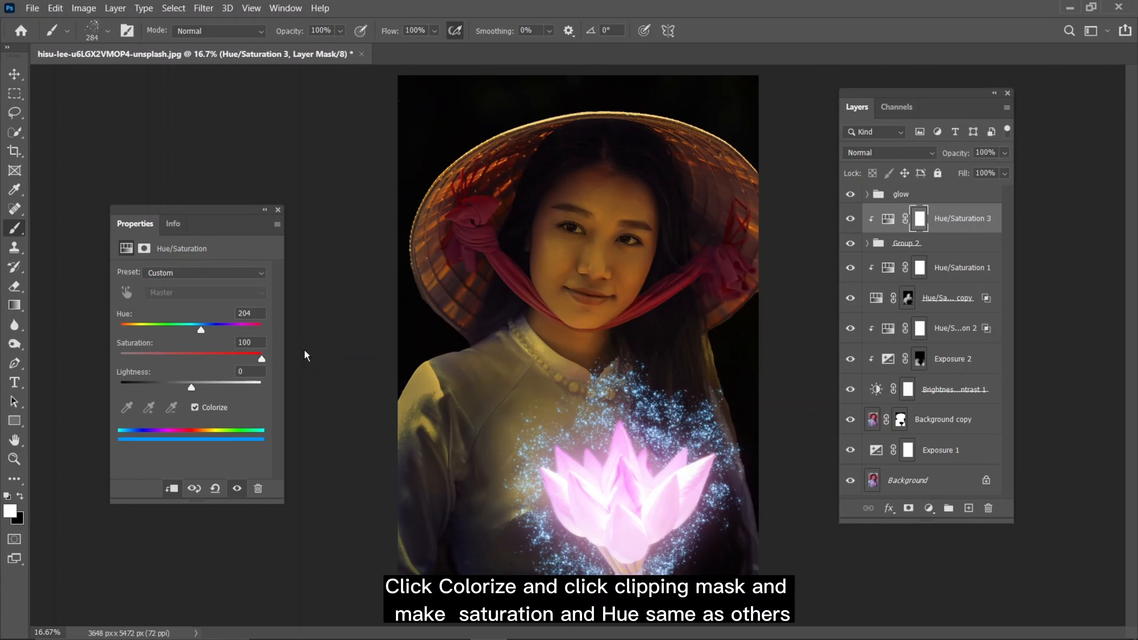
left_click(243, 313)
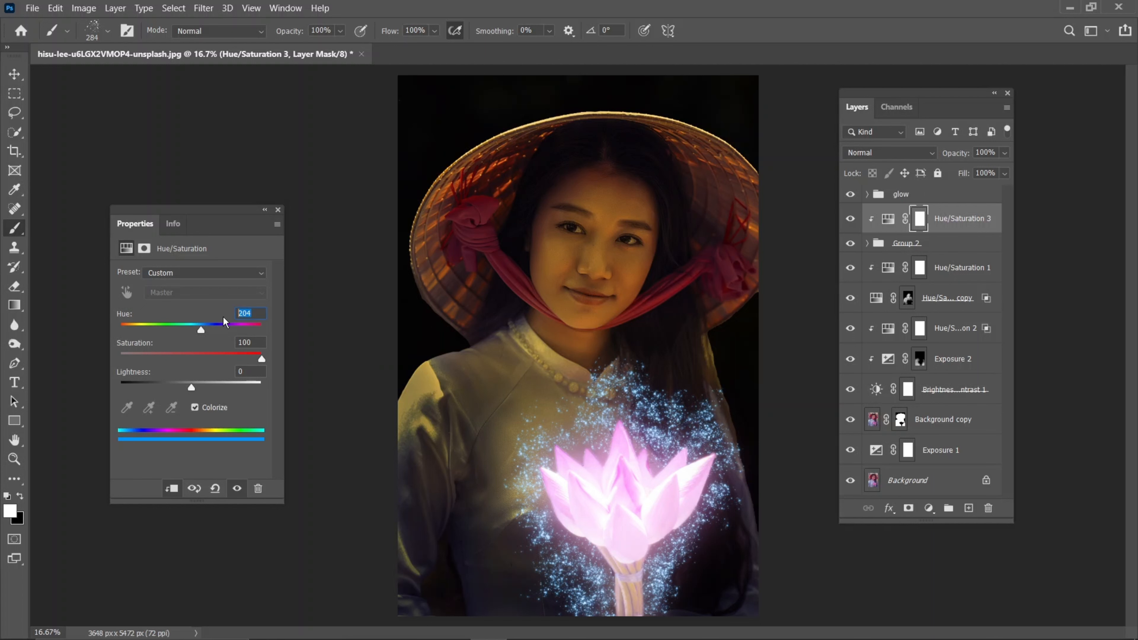
type("44")
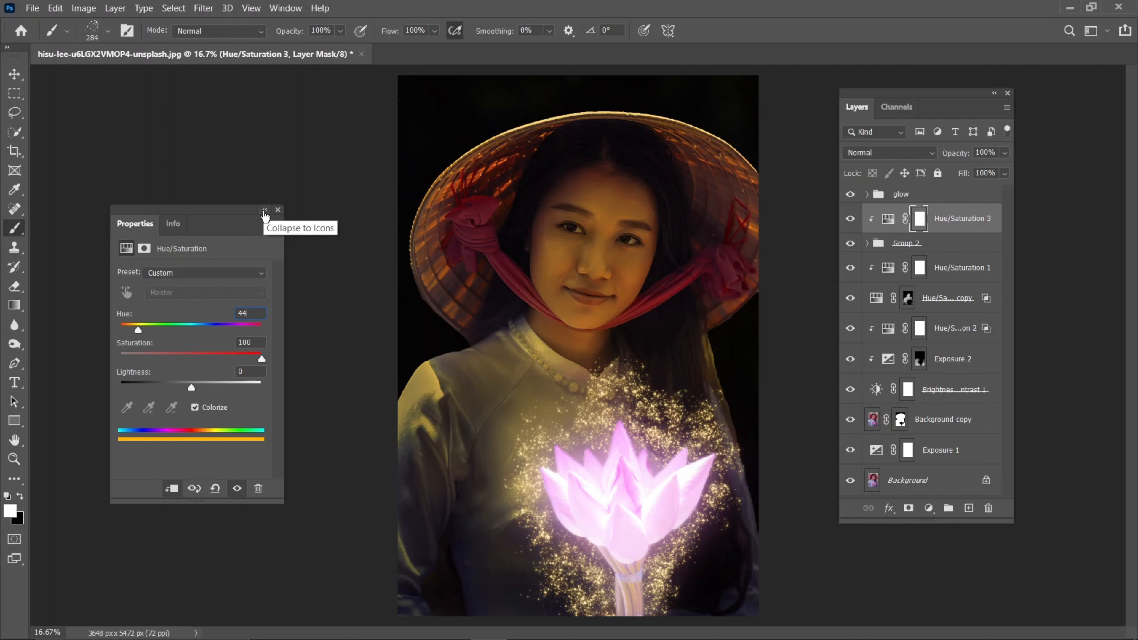
- Check the hue and saturation settings of the Hue/Saturation 1 adjustment
left_click(884, 272)
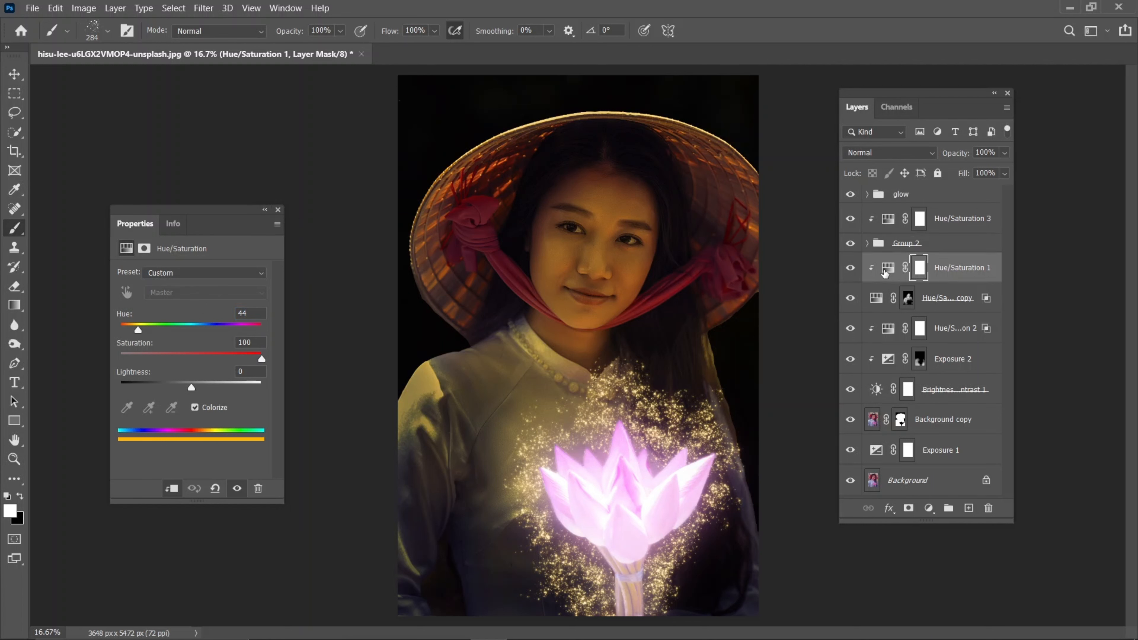
left_click(887, 272)
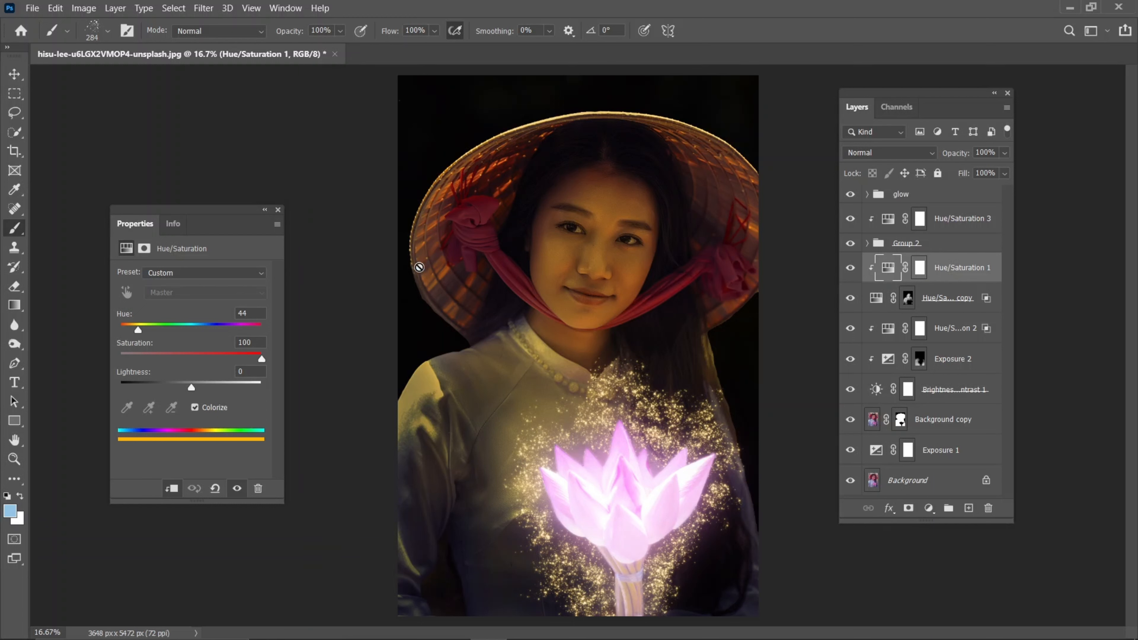
left_click(277, 210)
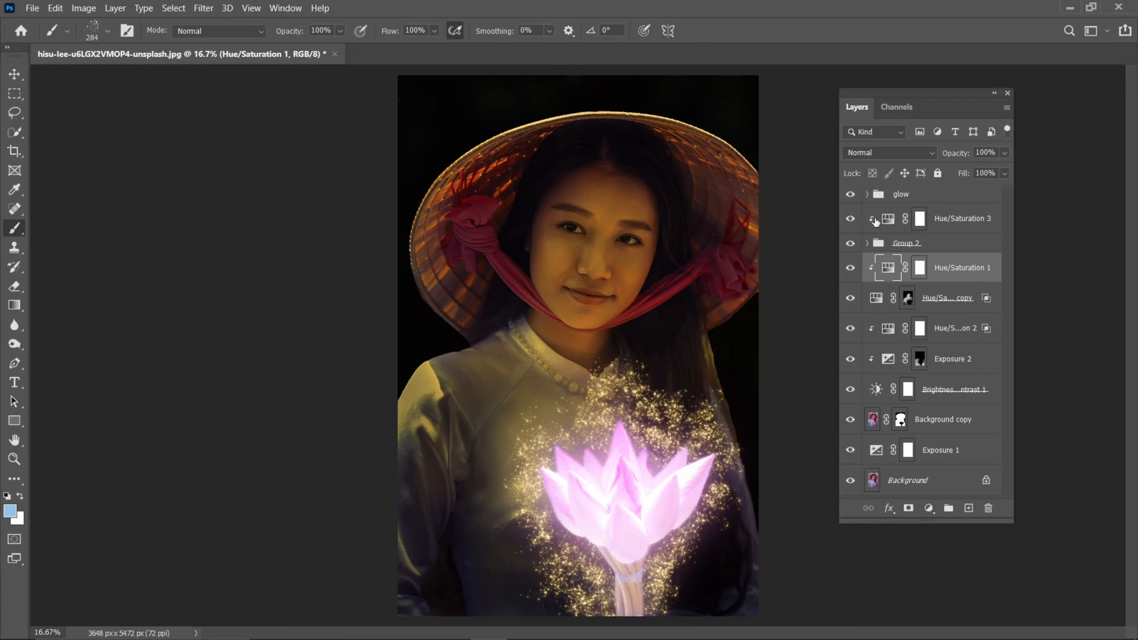
- Recolor the particles blue by setting the Hue/Saturation 3 adjustment's hue to 216
left_click(879, 221)
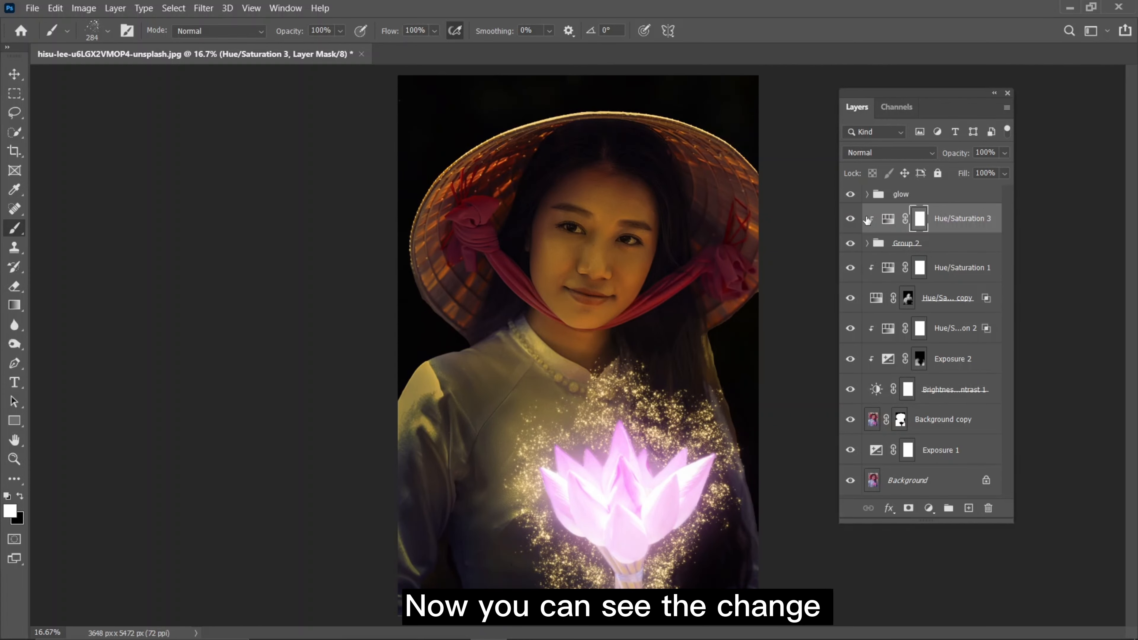
double_click(887, 219)
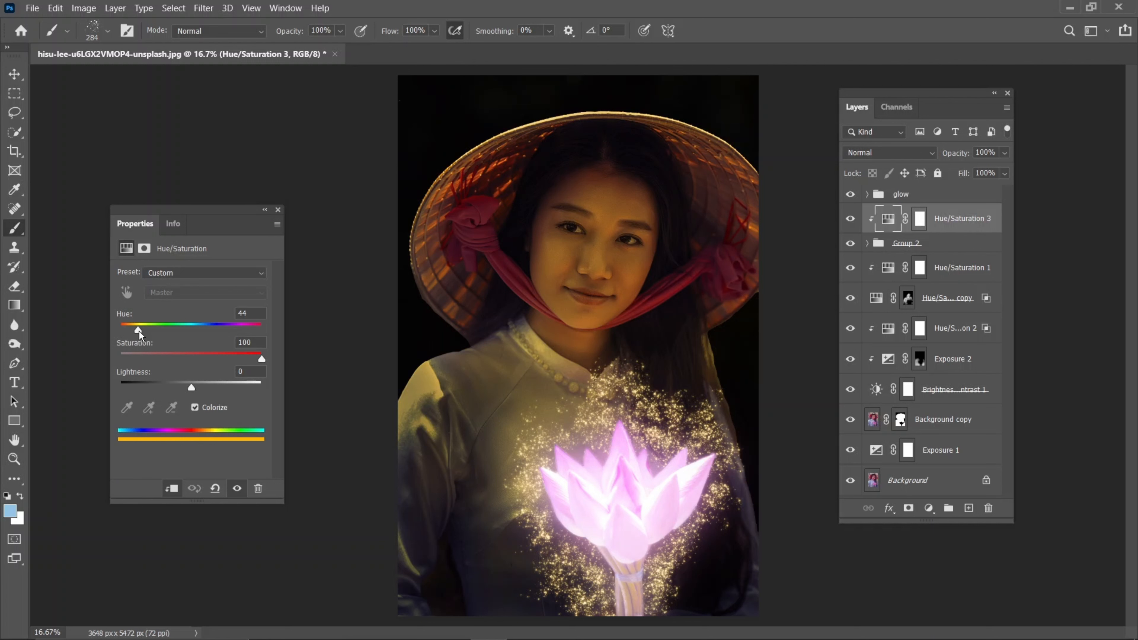
left_click_drag(139, 330, 205, 330)
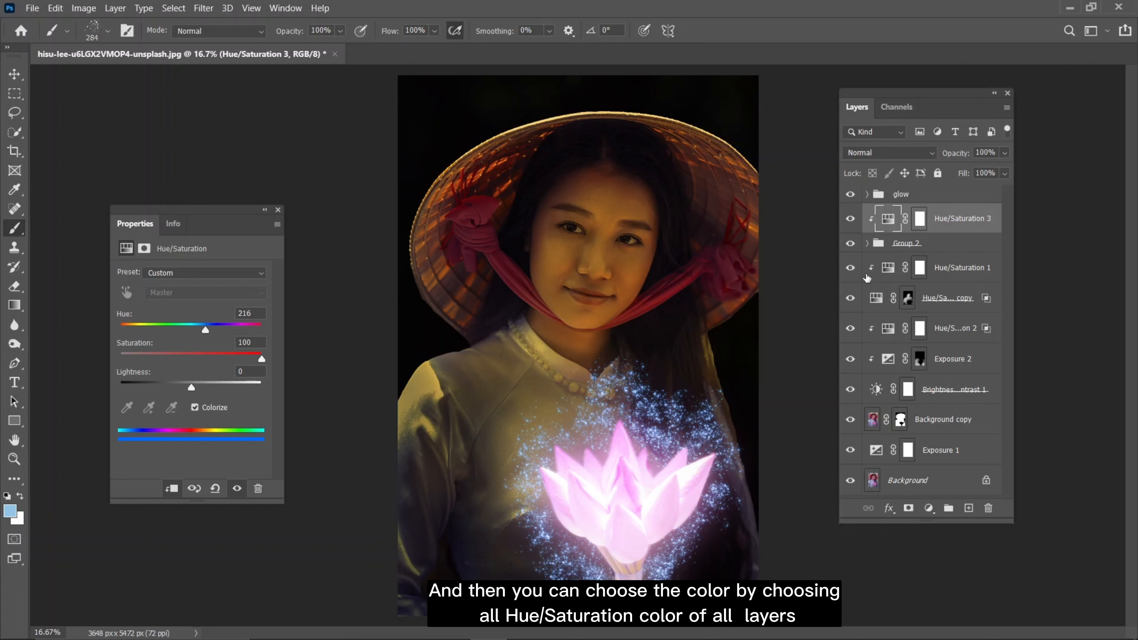
- Match the Hue/Saturation 1 adjustment's hue to that of Hue/Saturation 3 by setting it to 216
left_click(887, 271)
left_click_drag(144, 334, 200, 335)
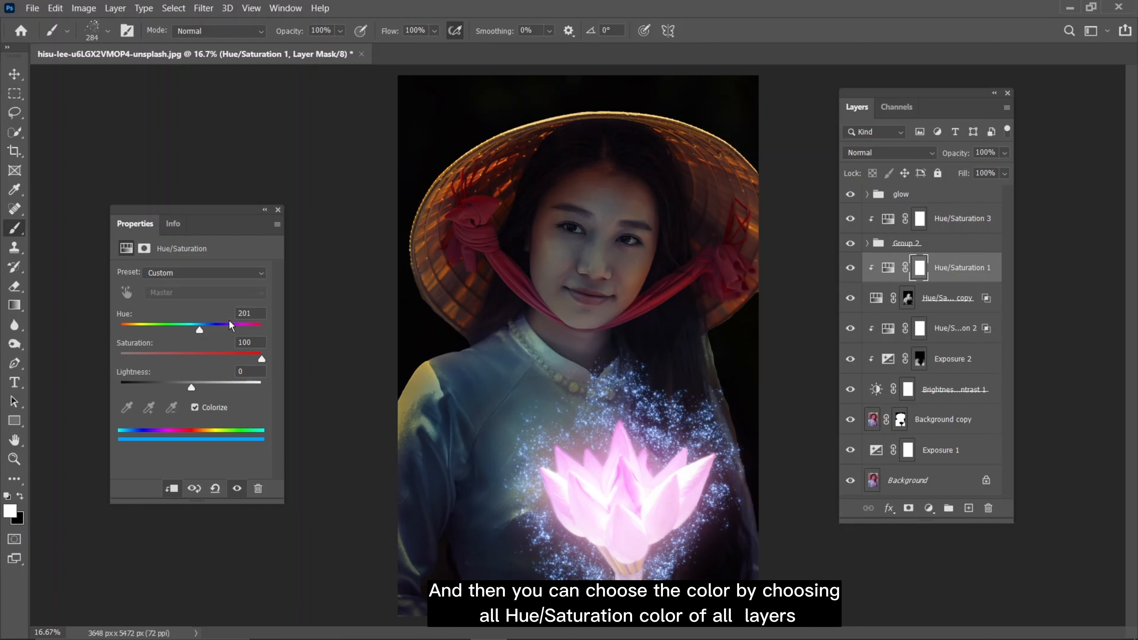
left_click(889, 221)
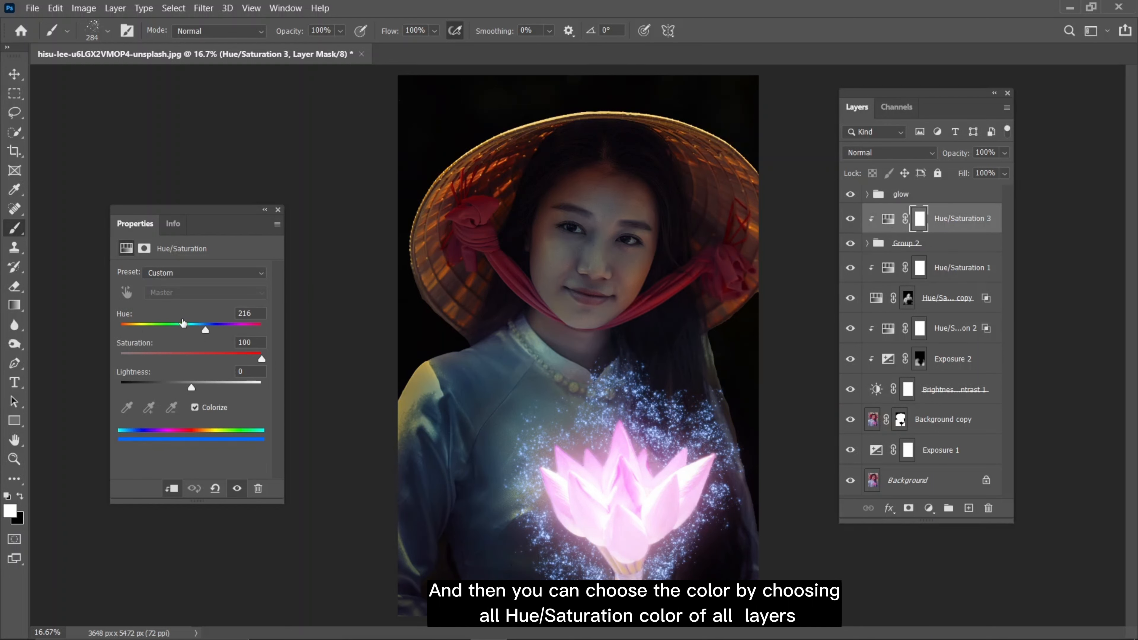
left_click_drag(254, 311, 227, 310)
left_click(278, 209)
left_click(891, 274)
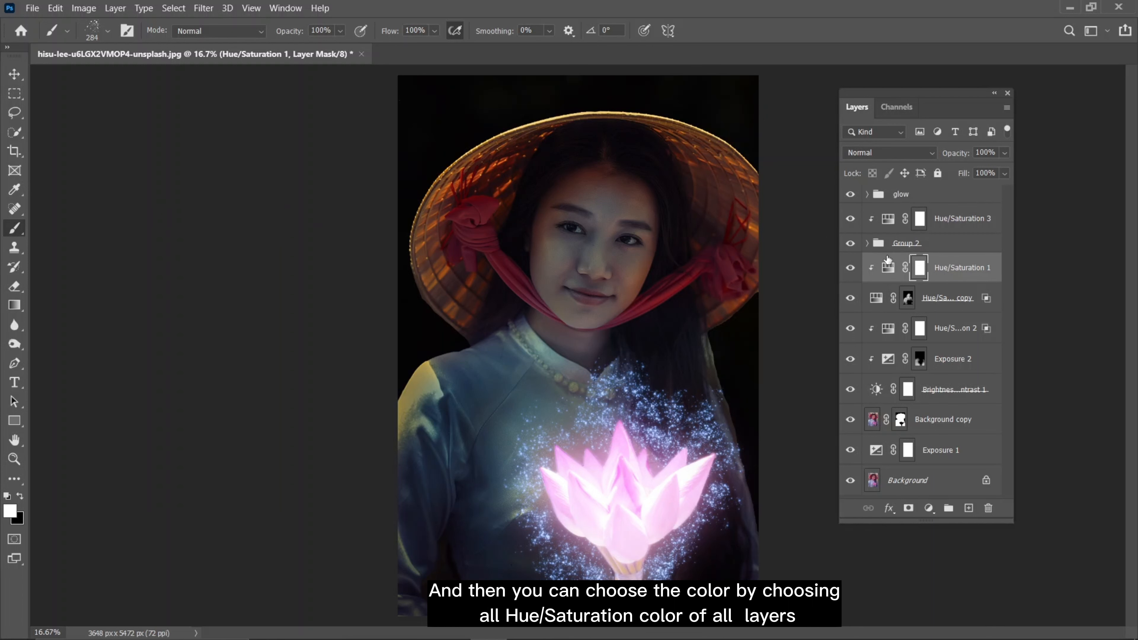
double_click(888, 260)
type("216")
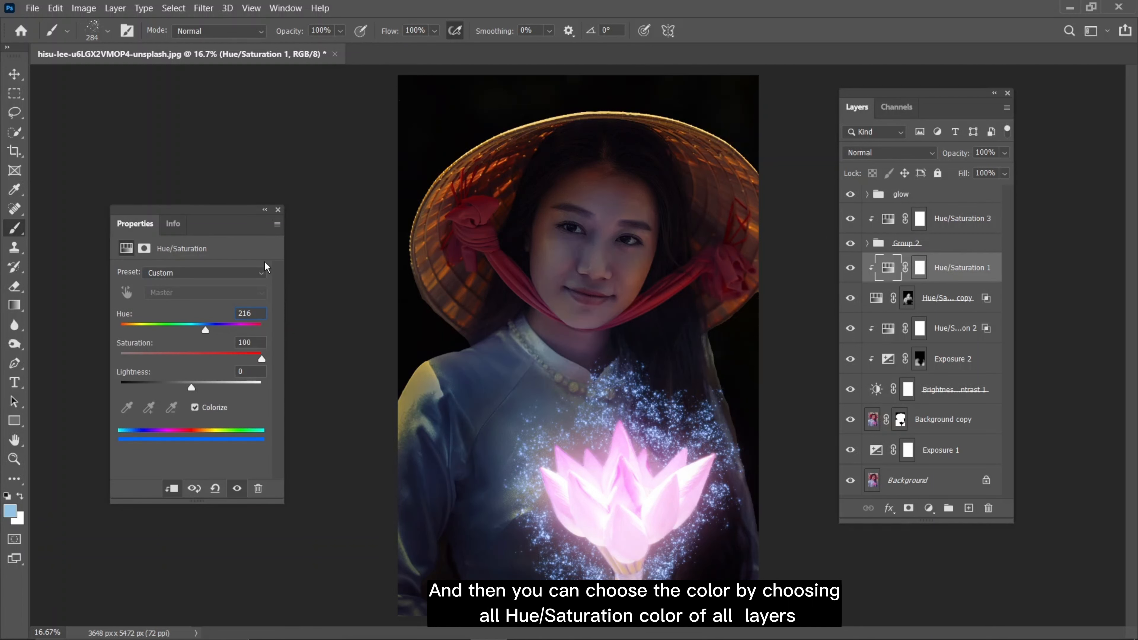
left_click(278, 209)
- Recolor the light on the portrait blue by setting the Hue/Saturation 2 adjustment's hue to 216
double_click(886, 334)
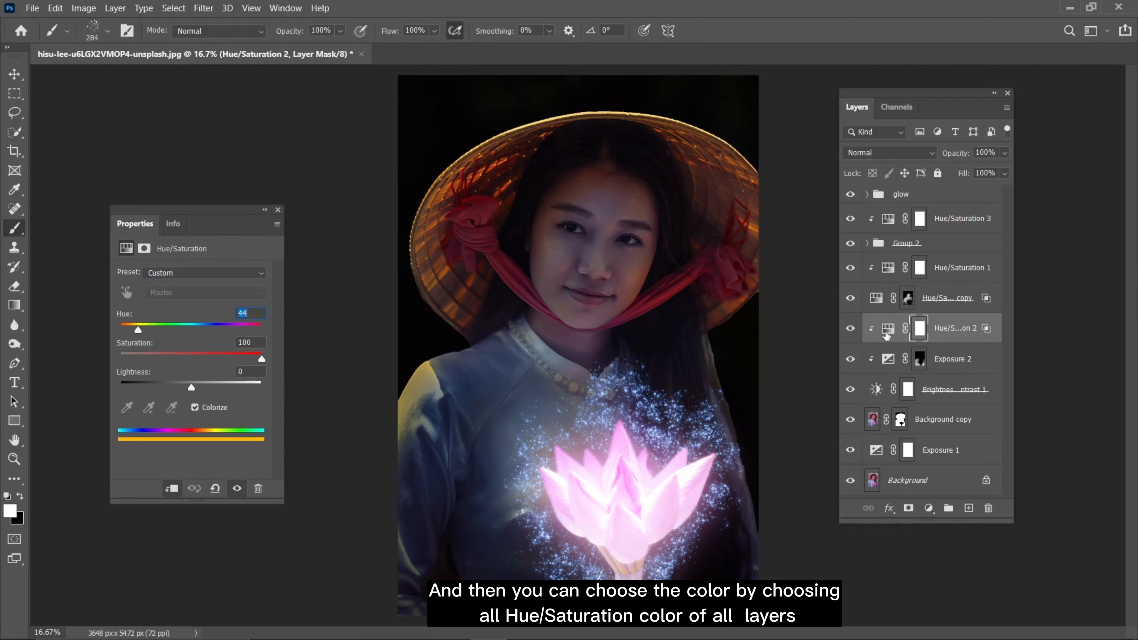
type("216")
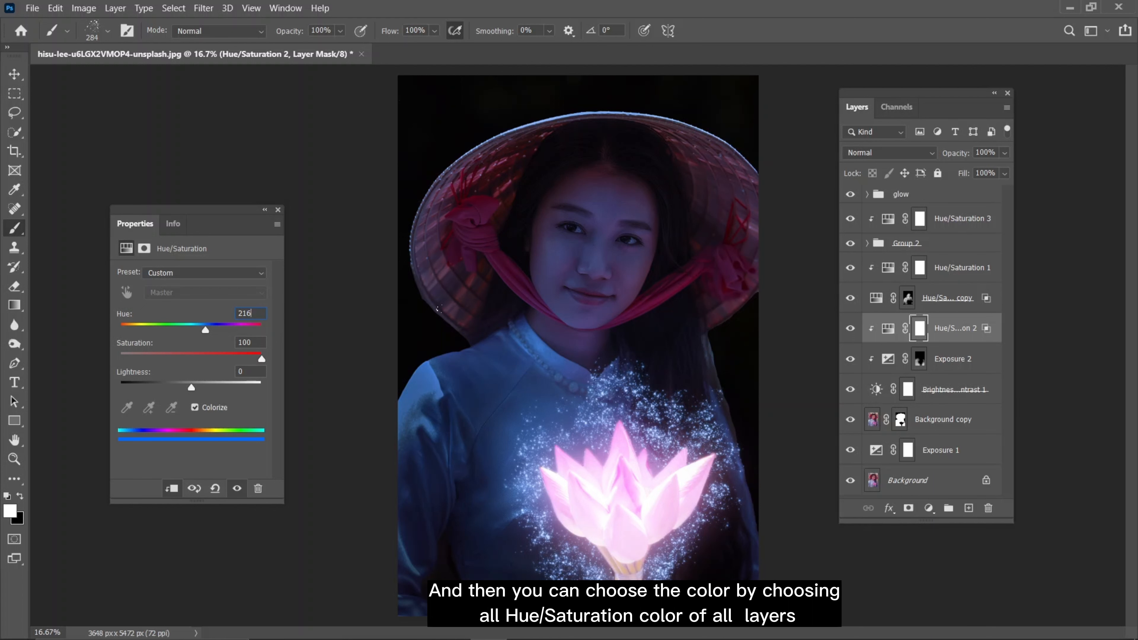
key("ctrl+minus")
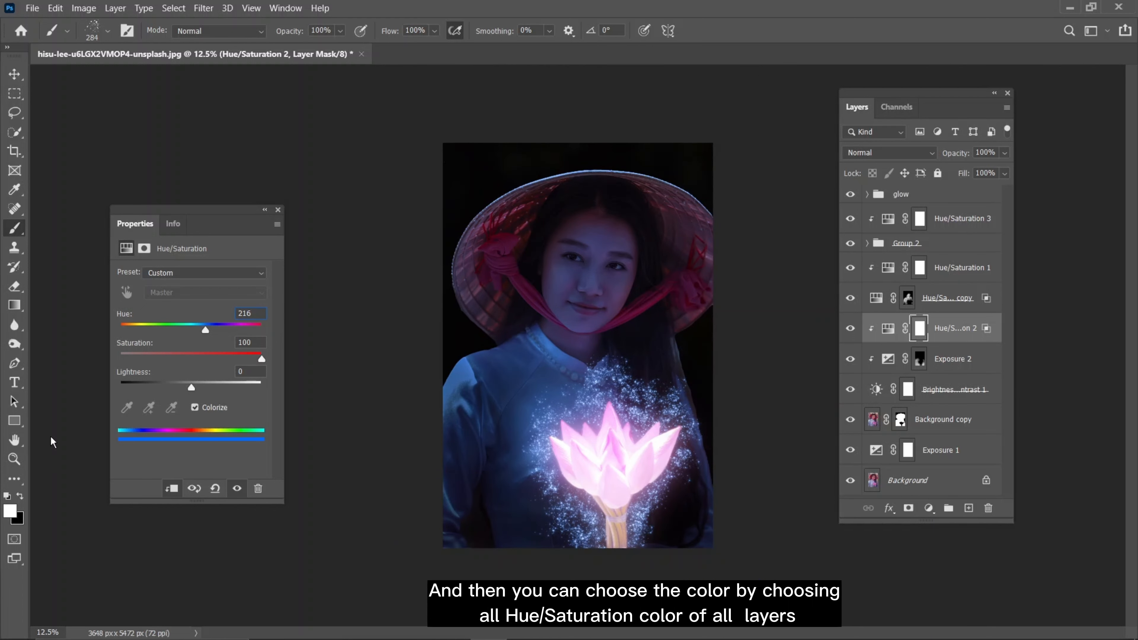
key("ctrl+plus")
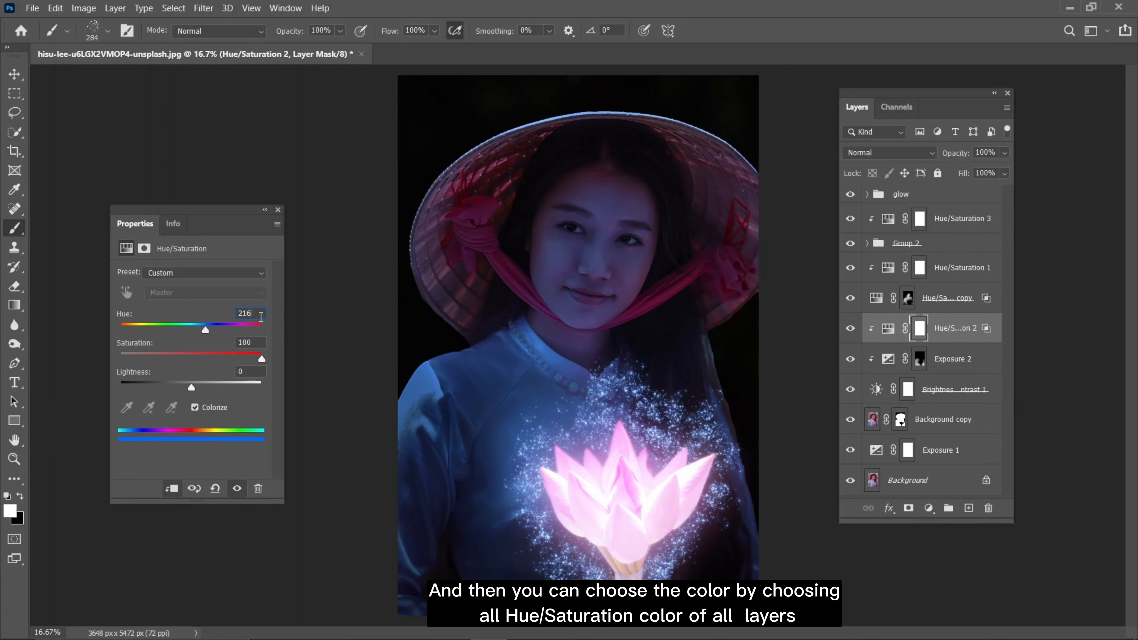
- Try a hue of 176 on the Hue/Saturation 2 adjustment, and restore it to 216
mouse_move(205, 330)
left_mouse_down()
mouse_move(168, 331)
mouse_move(190, 330)
left_mouse_up()
double_click(262, 315)
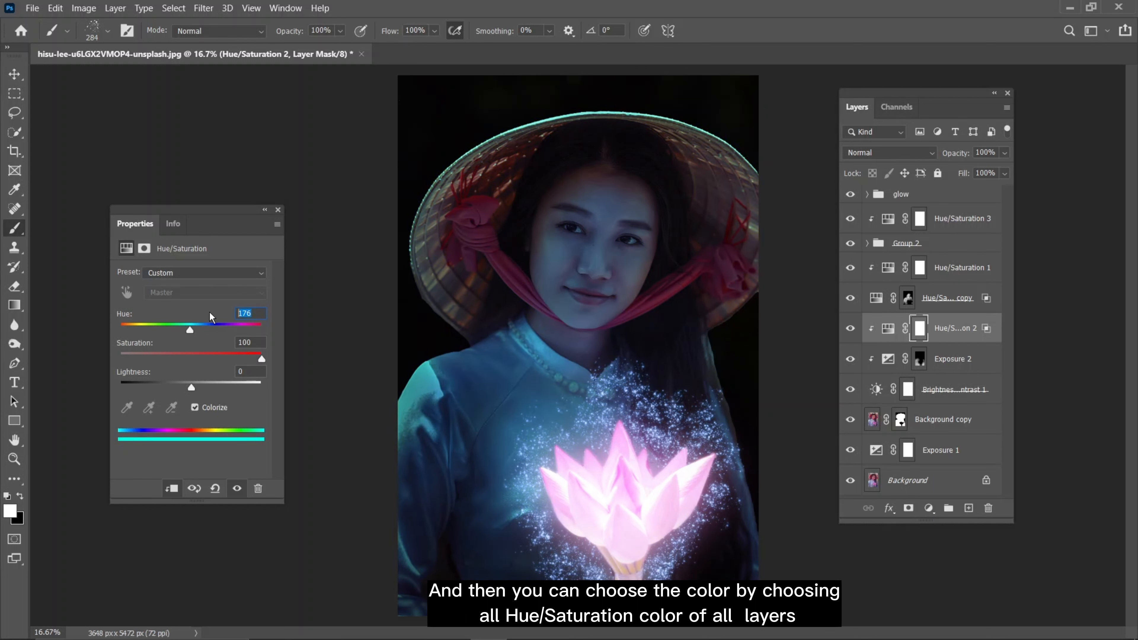
type("216")
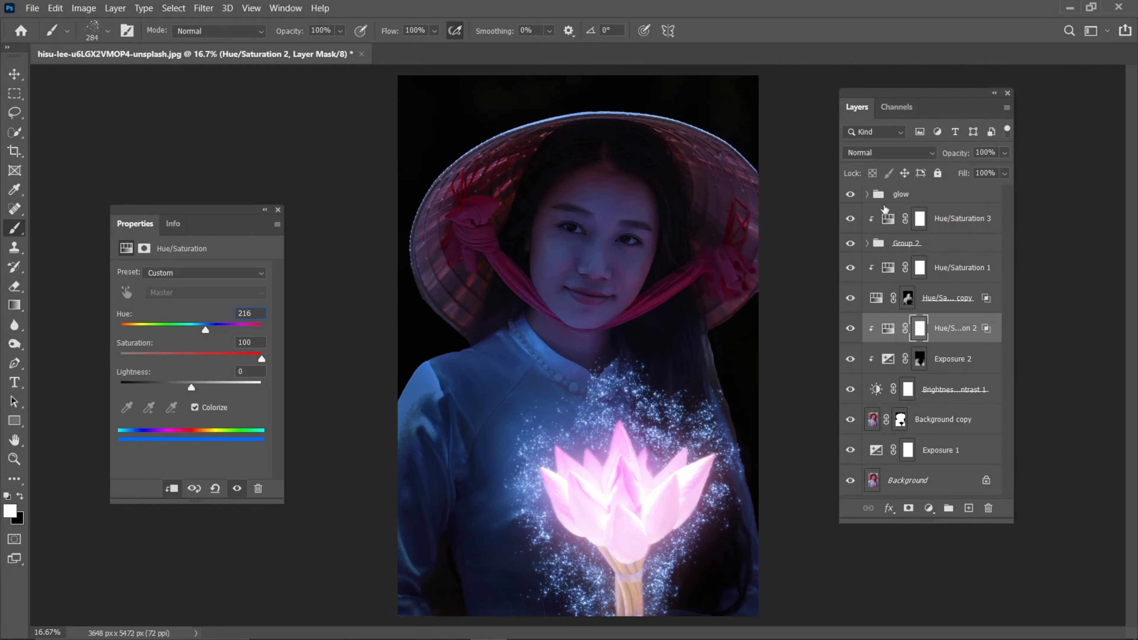
- Close the adjustment's properties and inspect the blue-lit portrait as a whole and in detail
left_click(277, 209)
key("ctrl+minus")
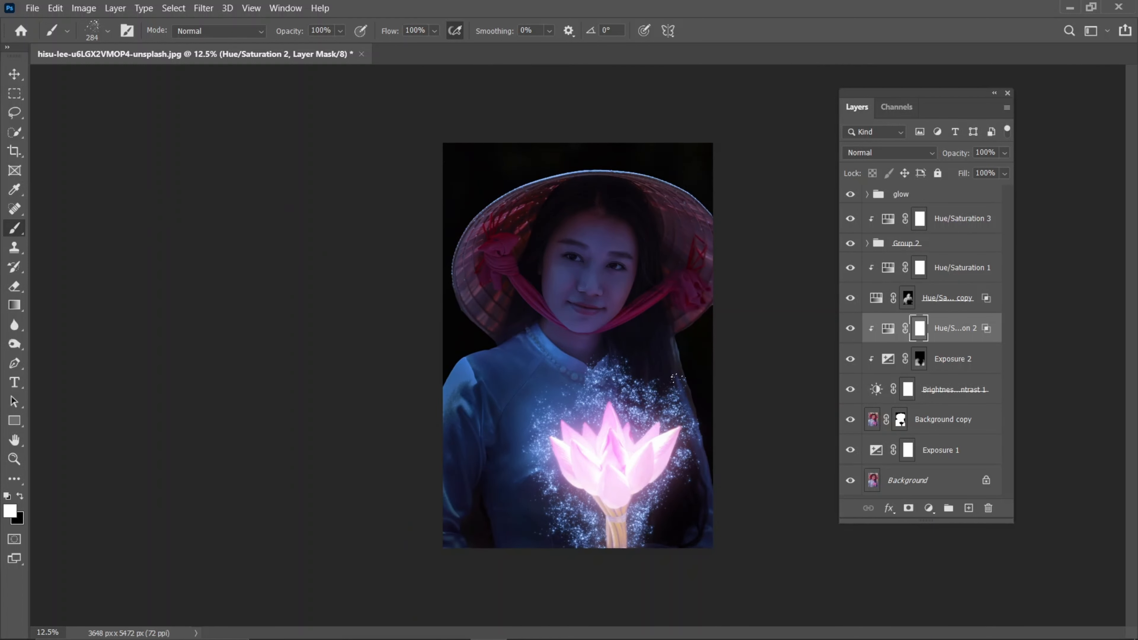
key("ctrl+plus")
key("ctrl+plus")
key("ctrl+minus")
key("ctrl+minus")
key("ctrl+plus")
- Group all layers from Exposure 1 up to the glow group, leaving only the Background layer outside
left_click(941, 425)
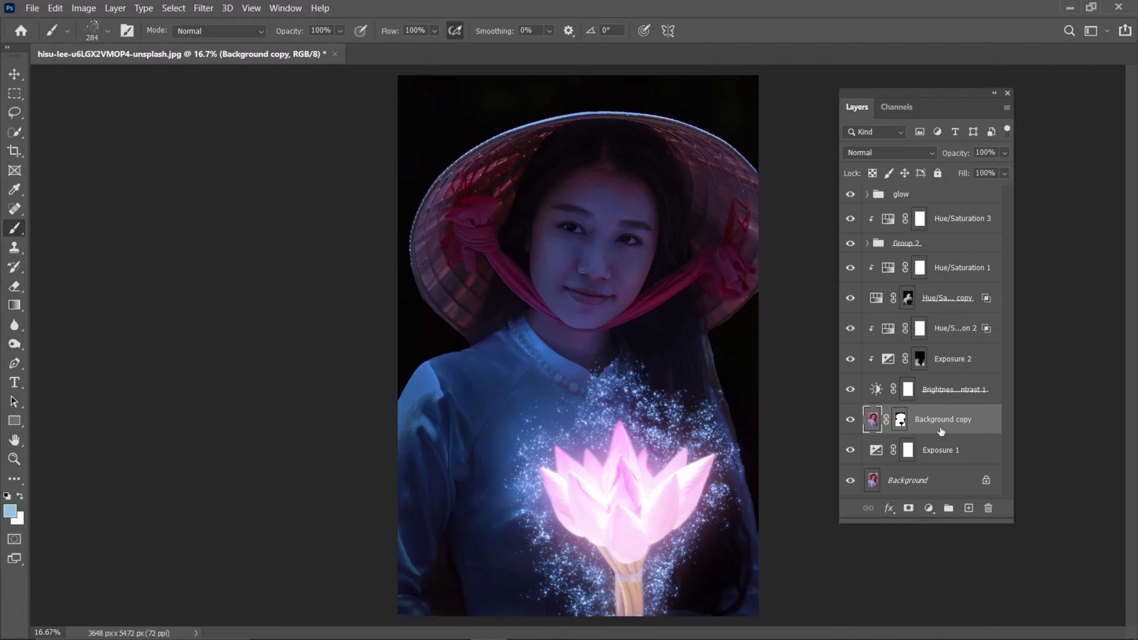
left_click(953, 456)
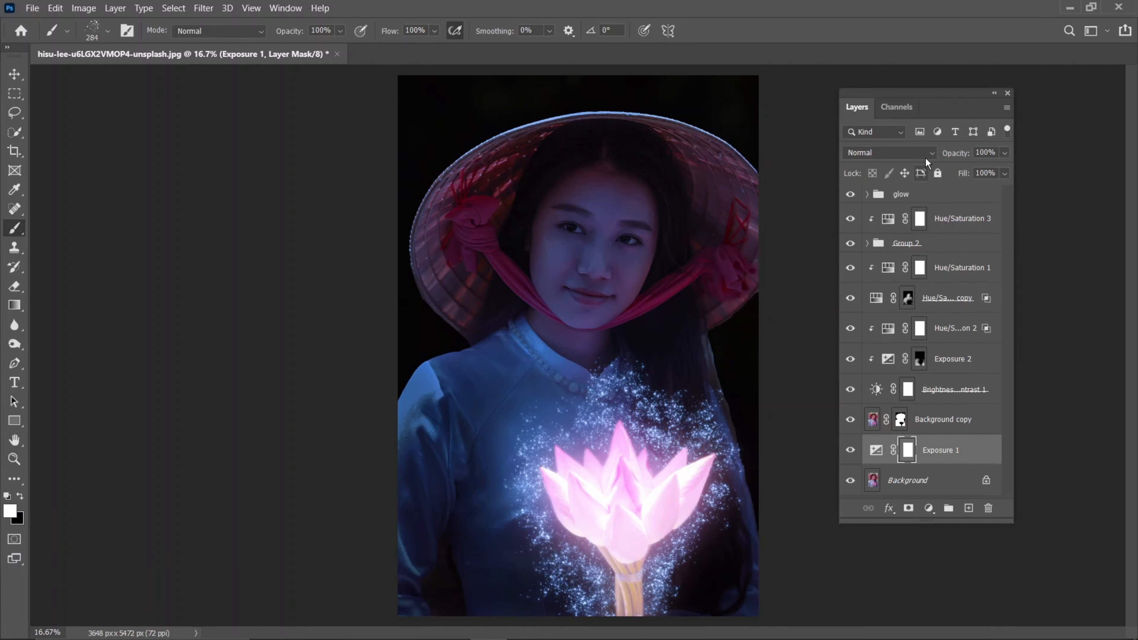
left_click(932, 195, "shift")
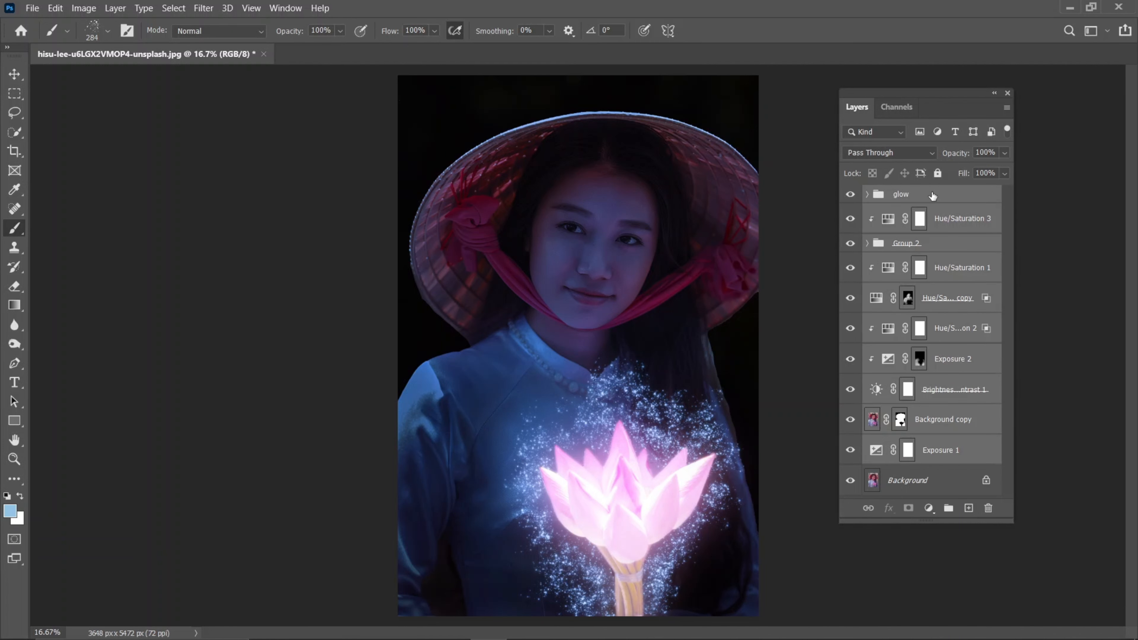
left_click(948, 507)
- Compare the original photo with the finished glow effect by repeatedly hiding and showing the new group
left_click(850, 195)
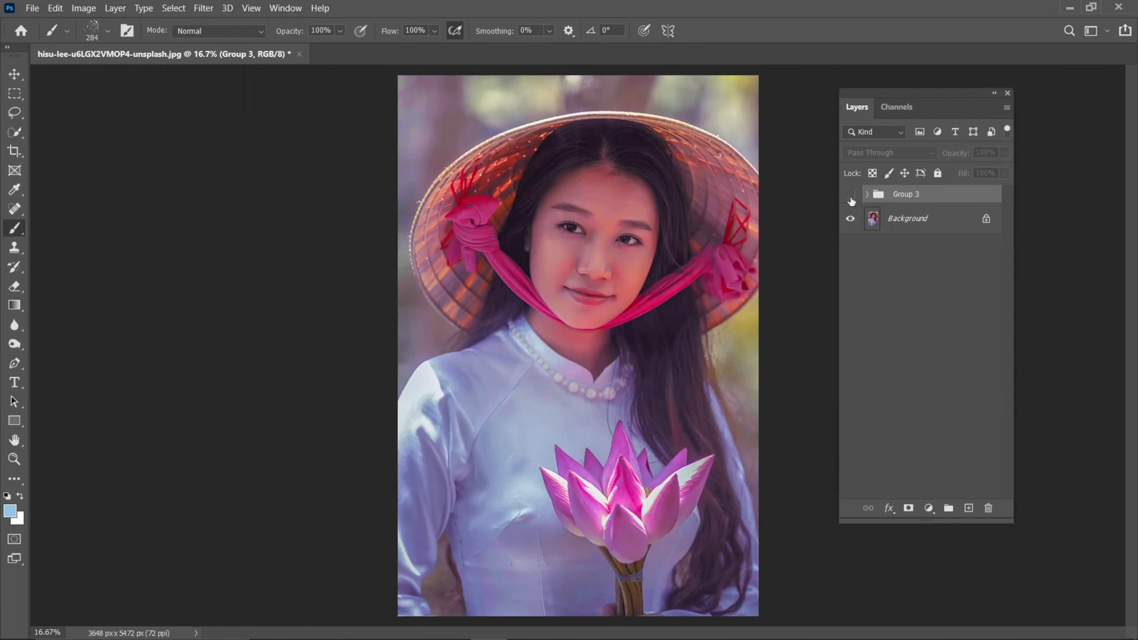
left_click(850, 195)
left_click(851, 195)
left_click(850, 195)
left_click(850, 195)
left_click(850, 195)
left_click(850, 195)
left_click(850, 195)
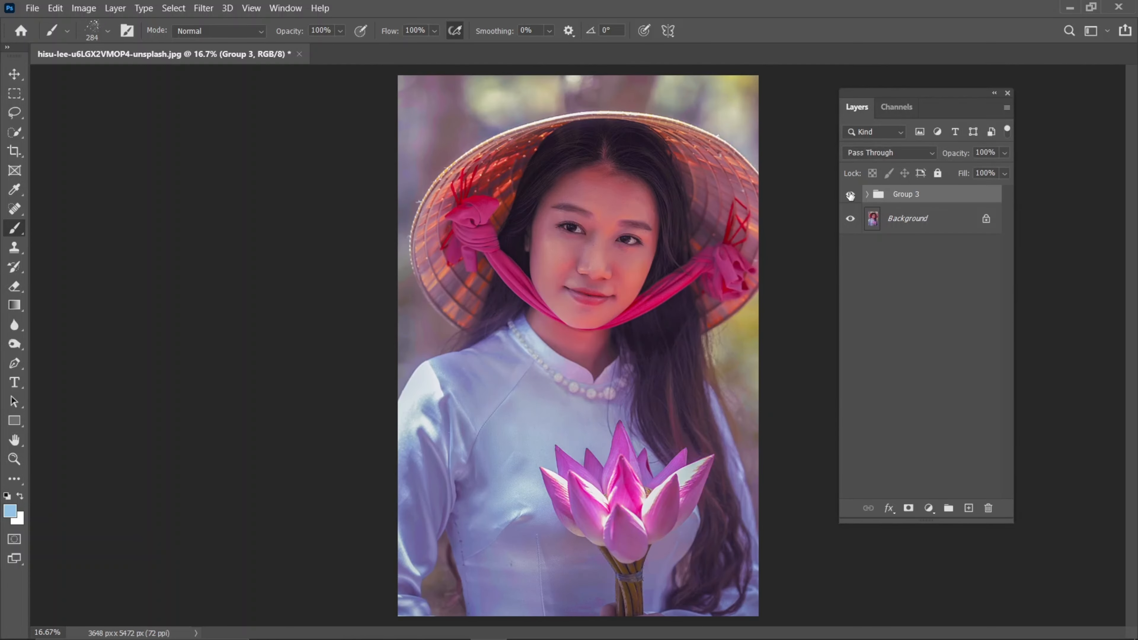